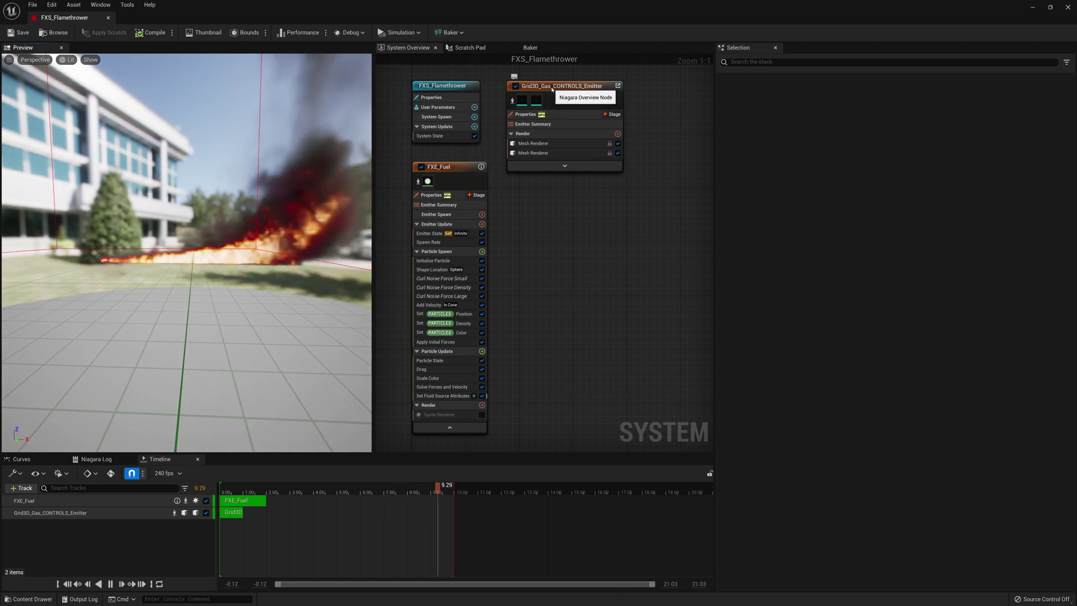
Set Resolution Max Axis to 80 in the Grid settings of the Grid3D_Gas_CONTROLS_Emitter summary
left_click(558, 124)
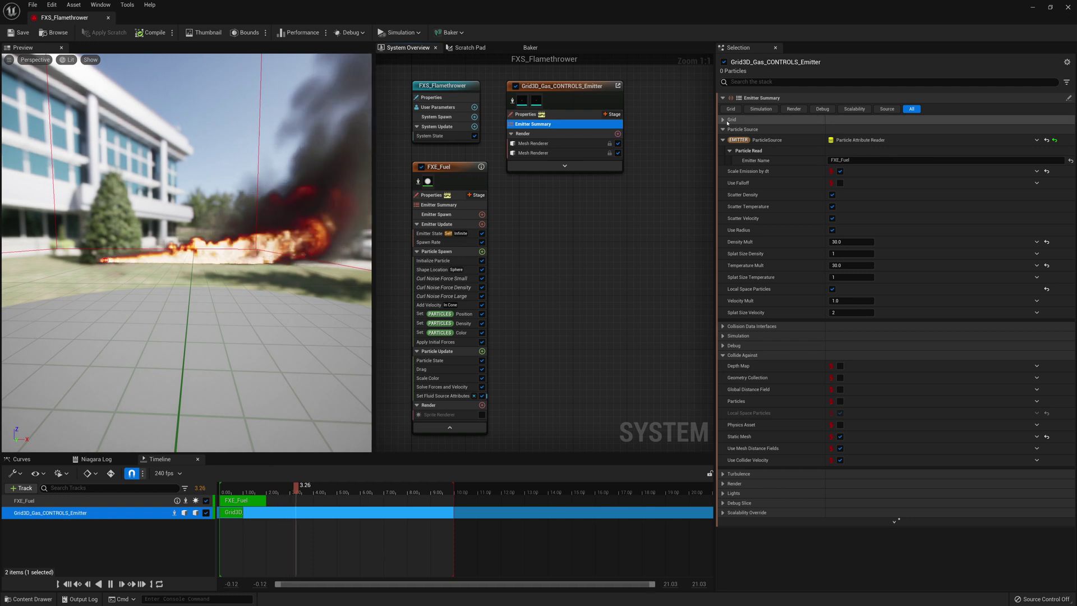
left_click(722, 120)
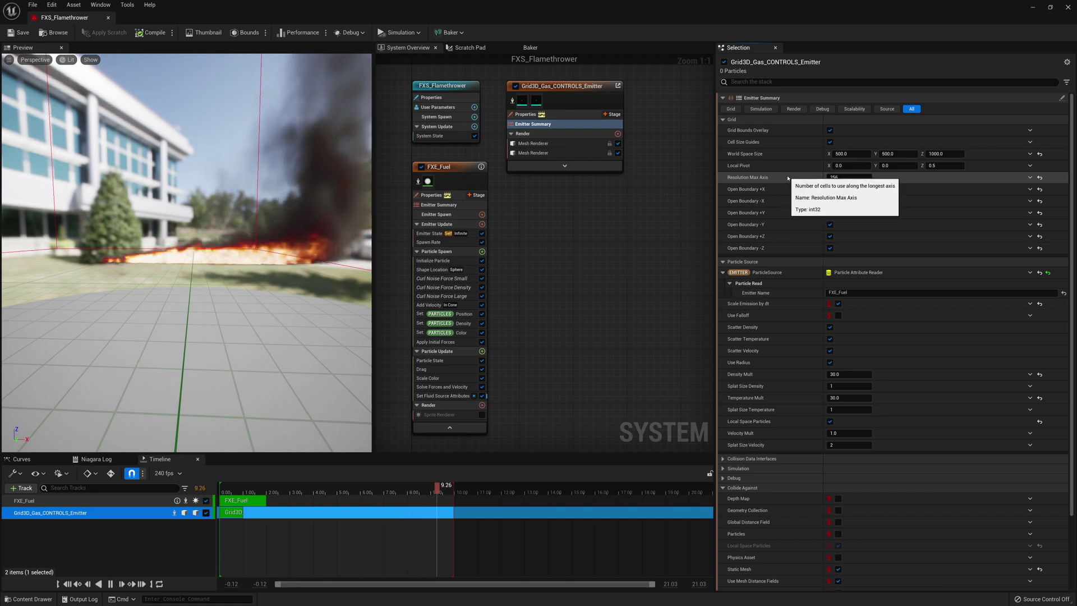
left_click(846, 178)
type("80")
key("Return")
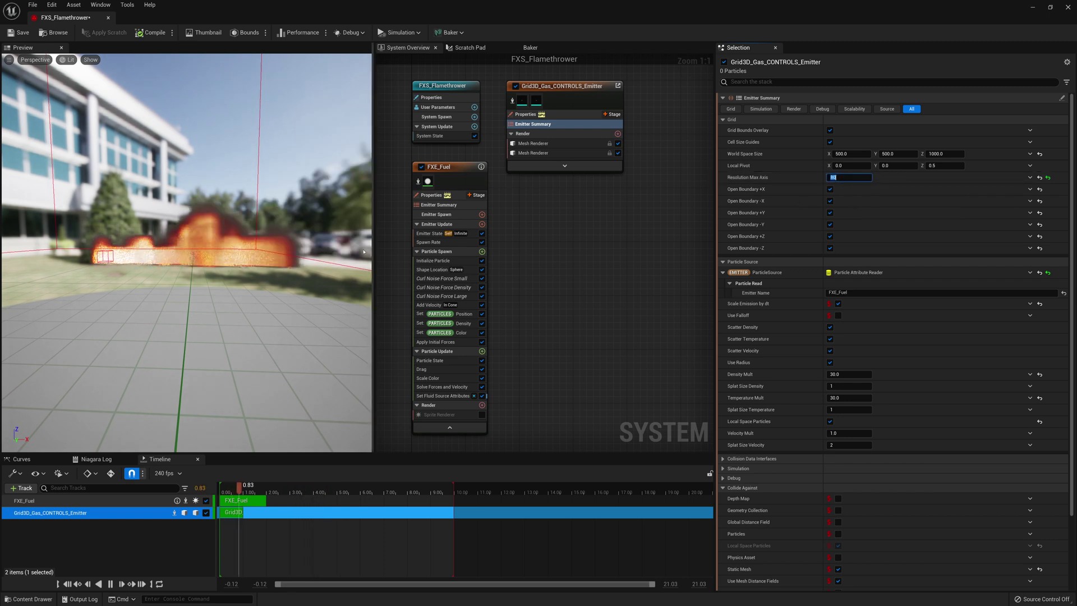
Examine how the flame sits within the simulation grid's bounding box, comparing it with the World Space Size and Local Pivot settings
left_click_drag(208, 256, 175, 155)
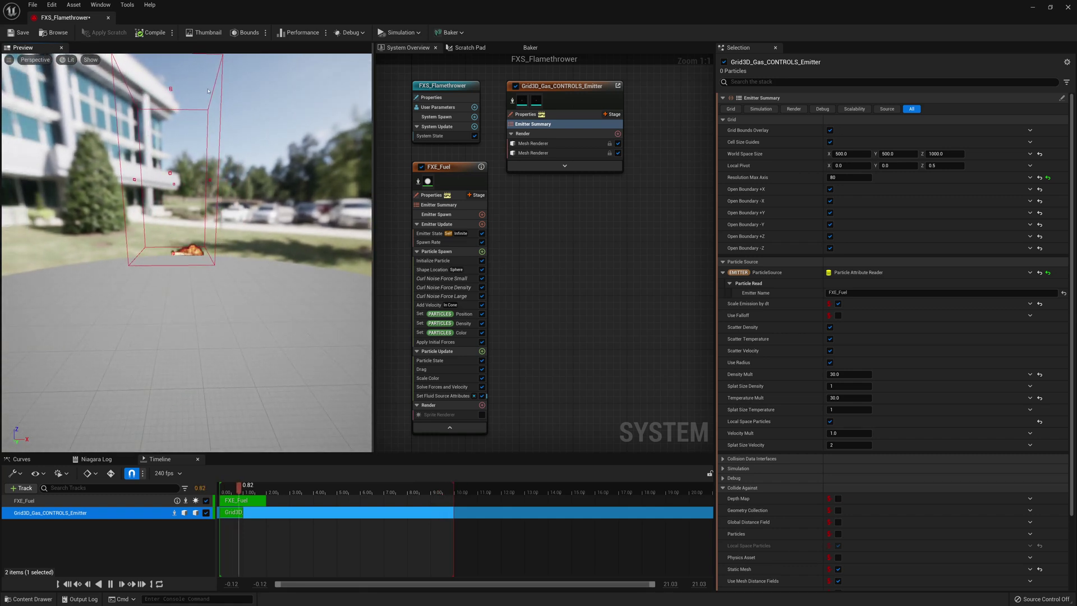
middle_click_drag(185, 233, 195, 256)
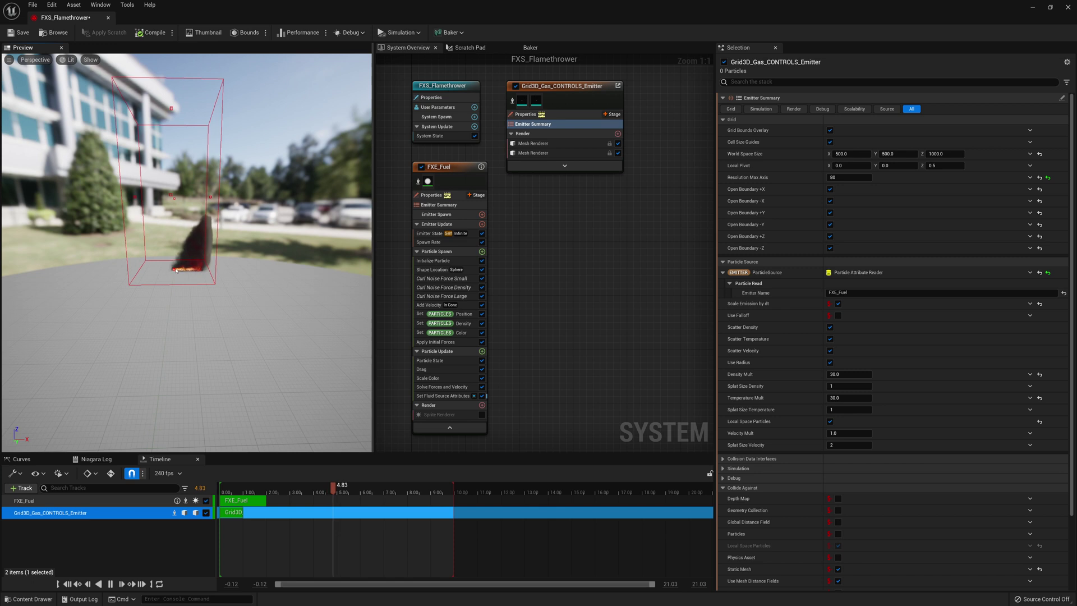
mouse_move(157, 259)
left_mouse_down()
mouse_move(67, 247)
mouse_move(158, 239)
left_mouse_up()
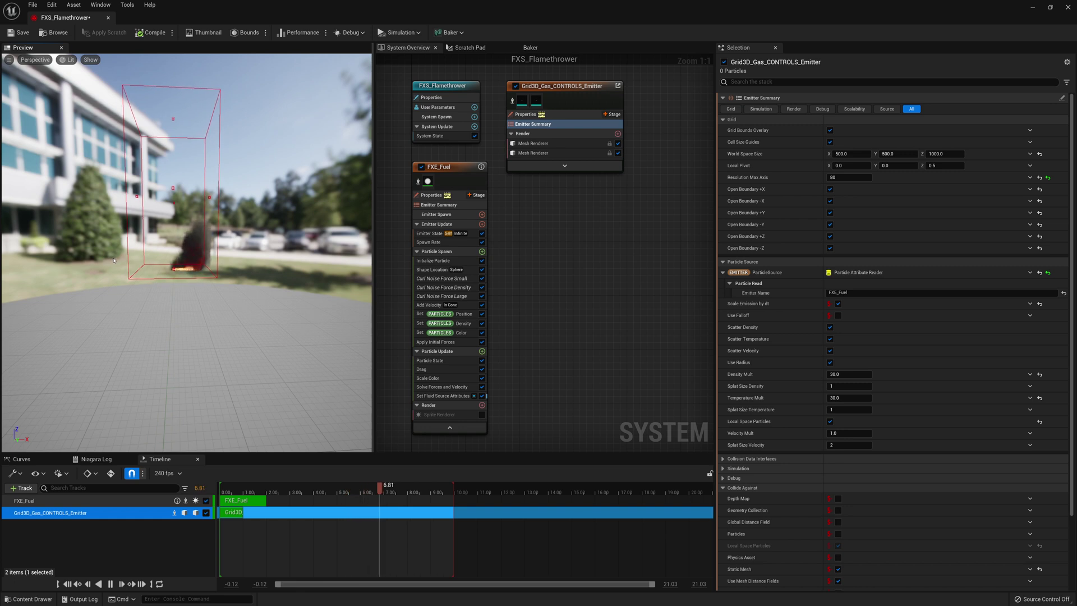
left_click(777, 157)
left_click(777, 167)
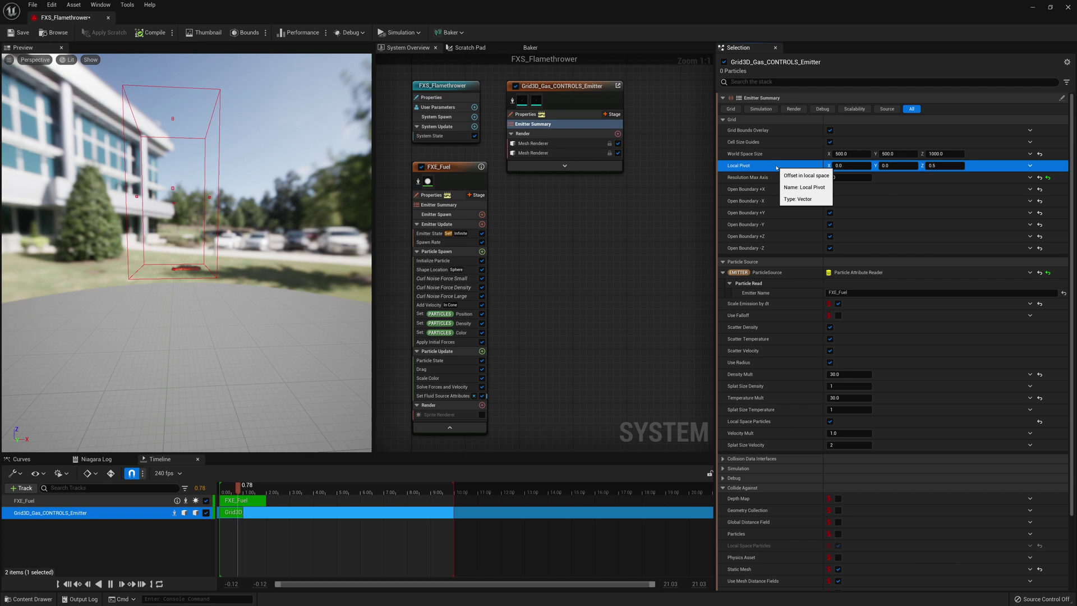
scroll(187, 311, "up", 5)
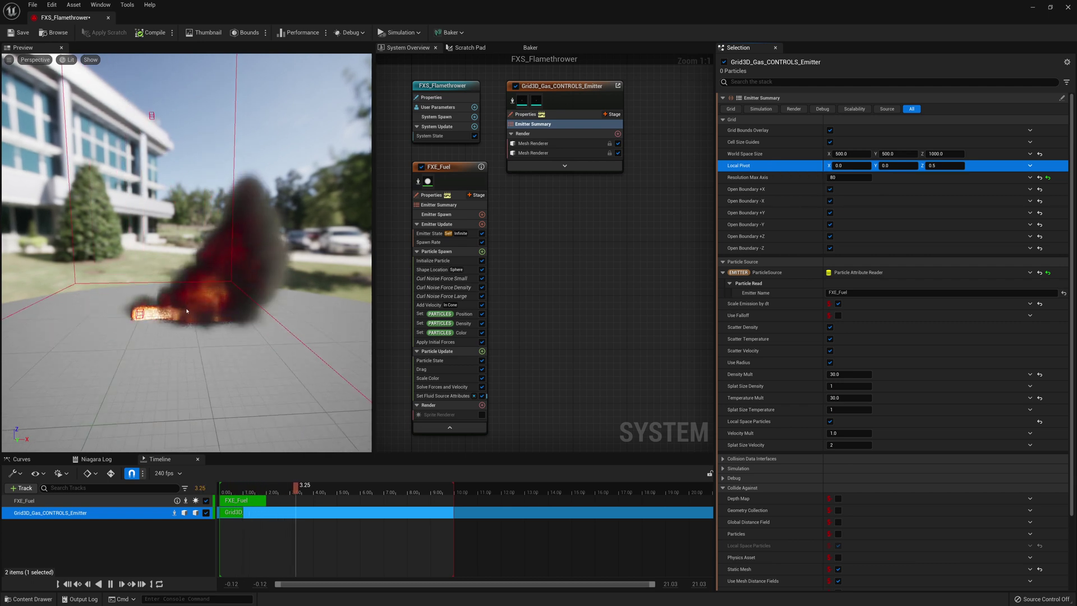
scroll(187, 311, "up", 5)
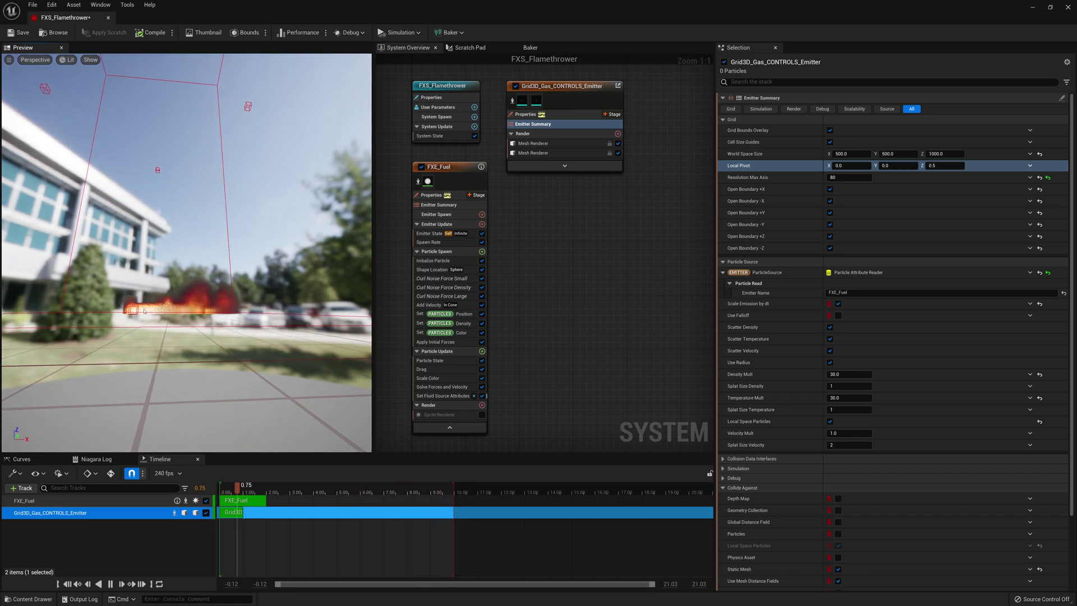
scroll(195, 263, "down", 3)
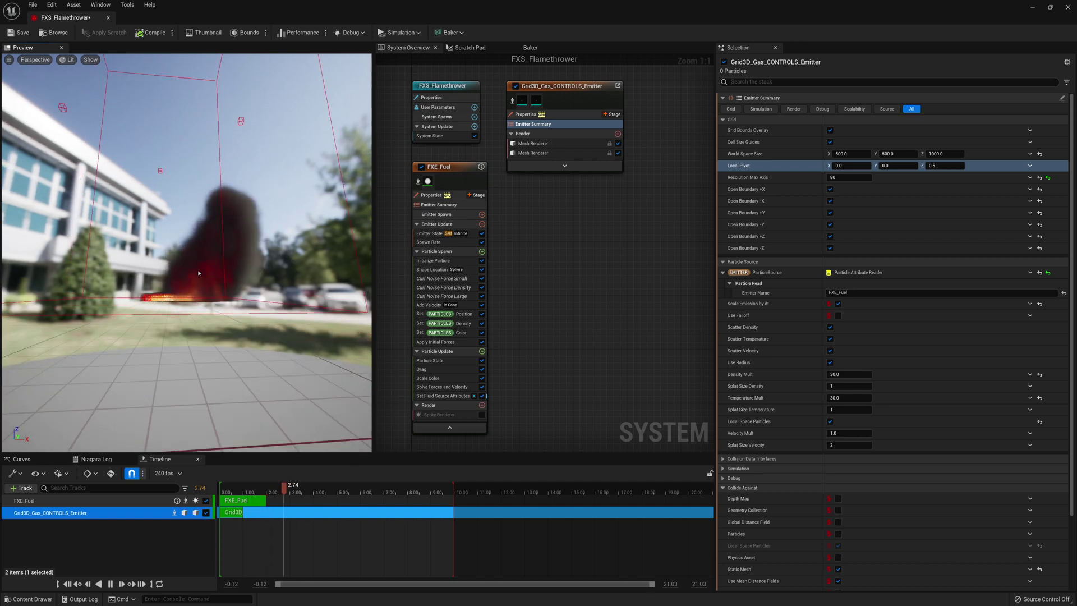
scroll(195, 262, "down", 3)
left_click_drag(195, 263, 197, 290)
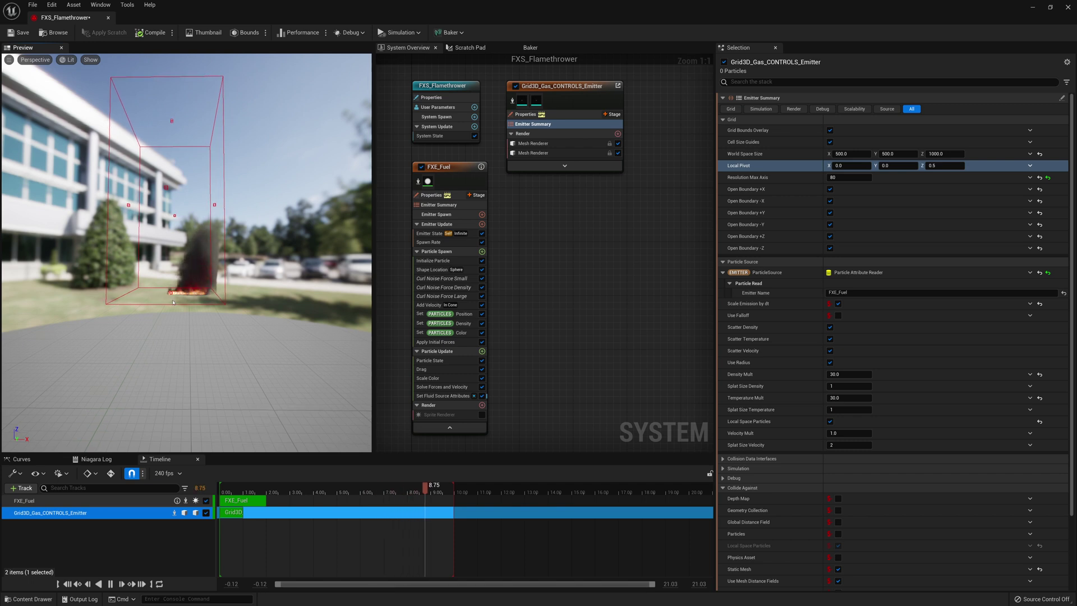
Set the grid's Local Pivot Z to 0 and check the bounding box around the flame
left_click(948, 166)
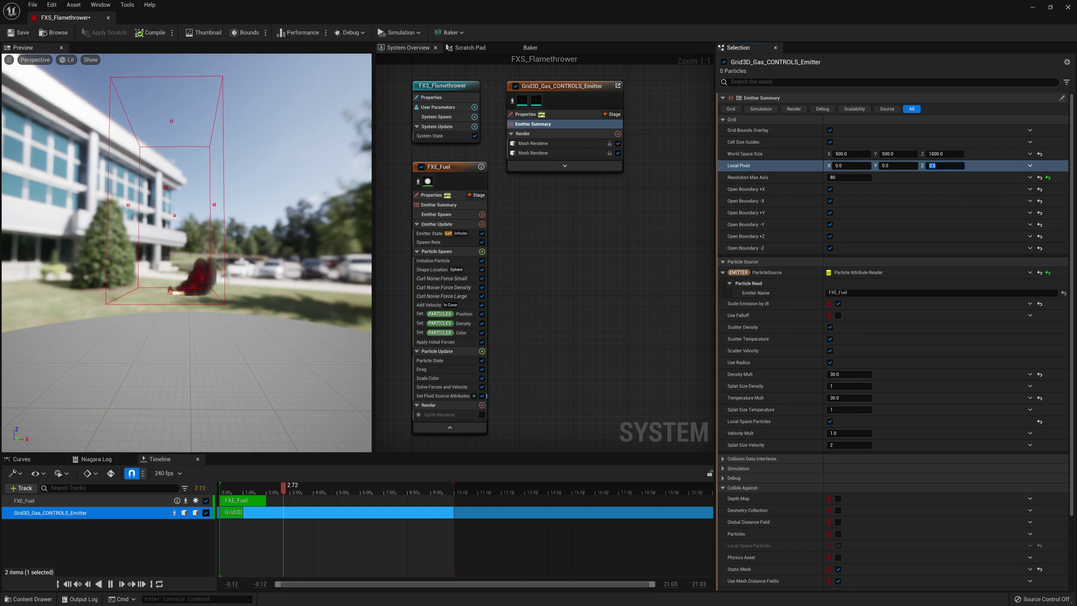
type("0")
key("Return")
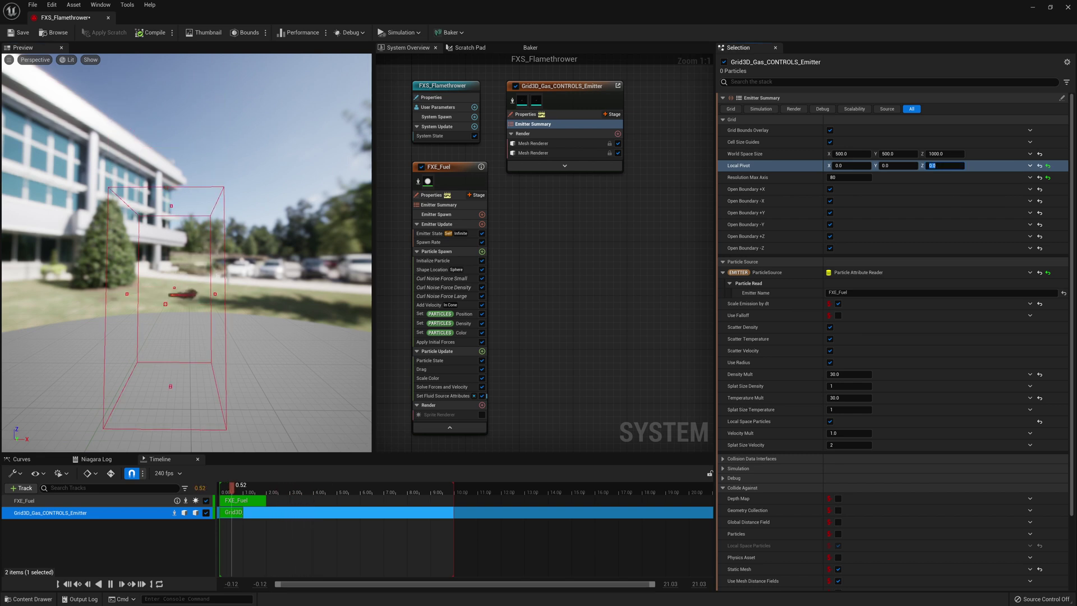
left_click_drag(185, 252, 286, 224)
left_click_drag(173, 281, 264, 275)
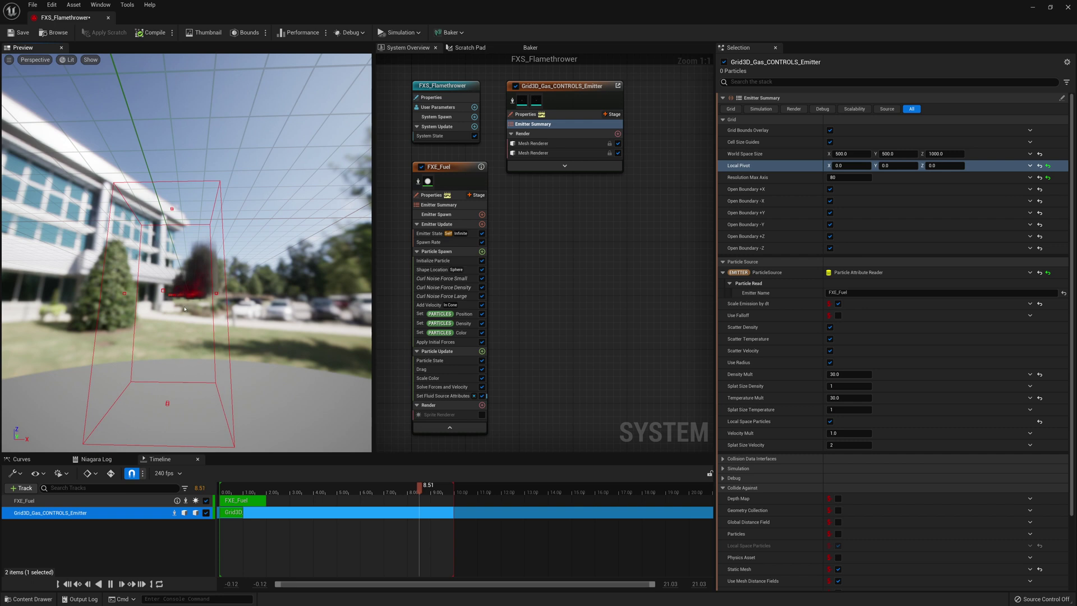
Raise the grid's Local Pivot Z, trying 0.35 and 0.4 before settling on 0.45
right_click(947, 166)
left_click(945, 167)
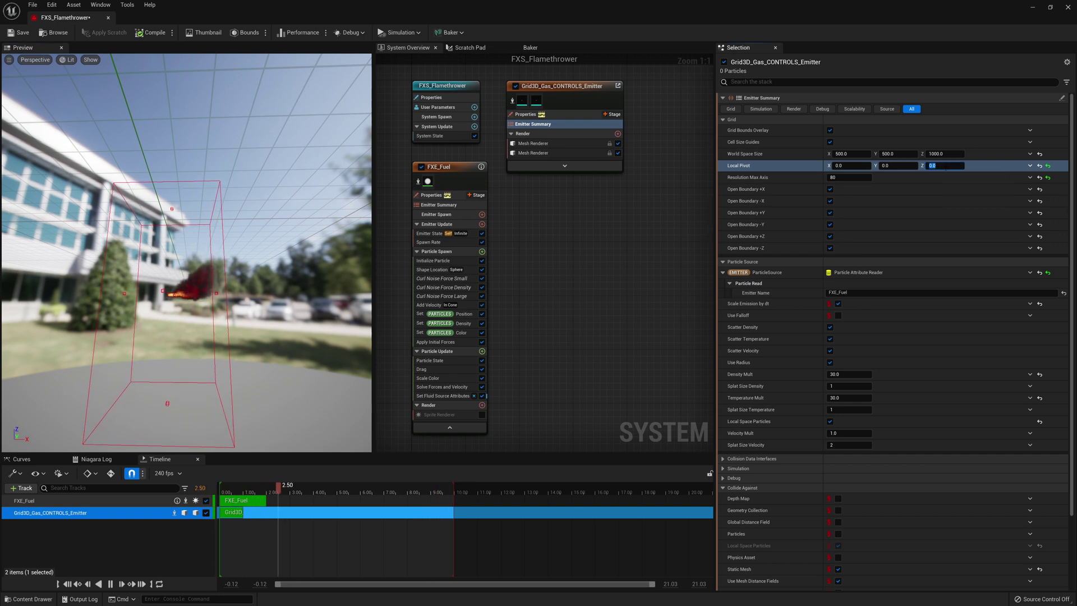
type("0.35")
key("Return")
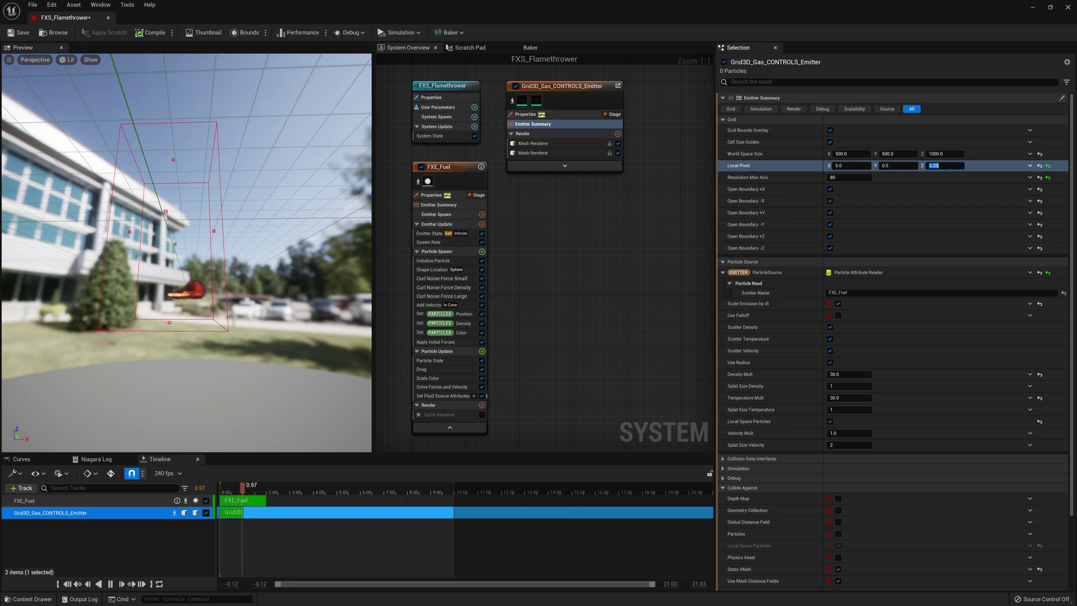
key("Return")
type("0.4")
key("Return")
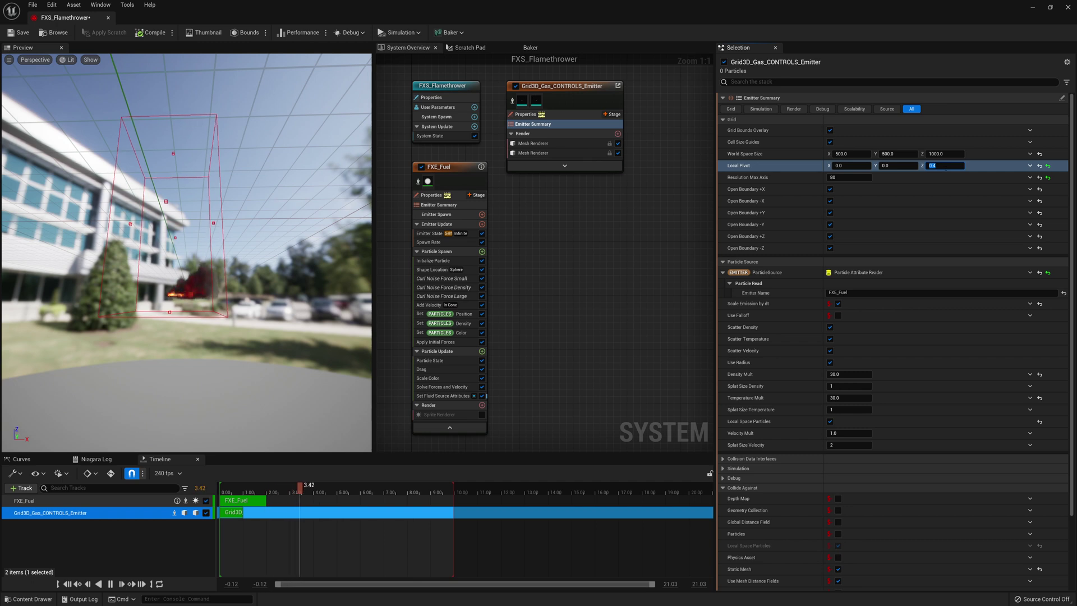
type("0.45")
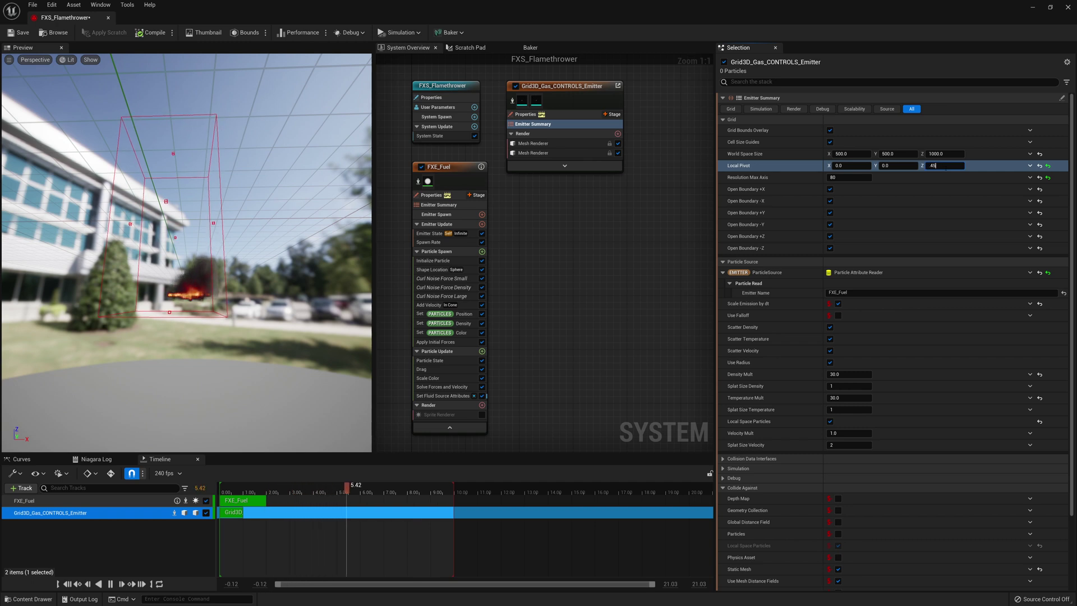
key("Return")
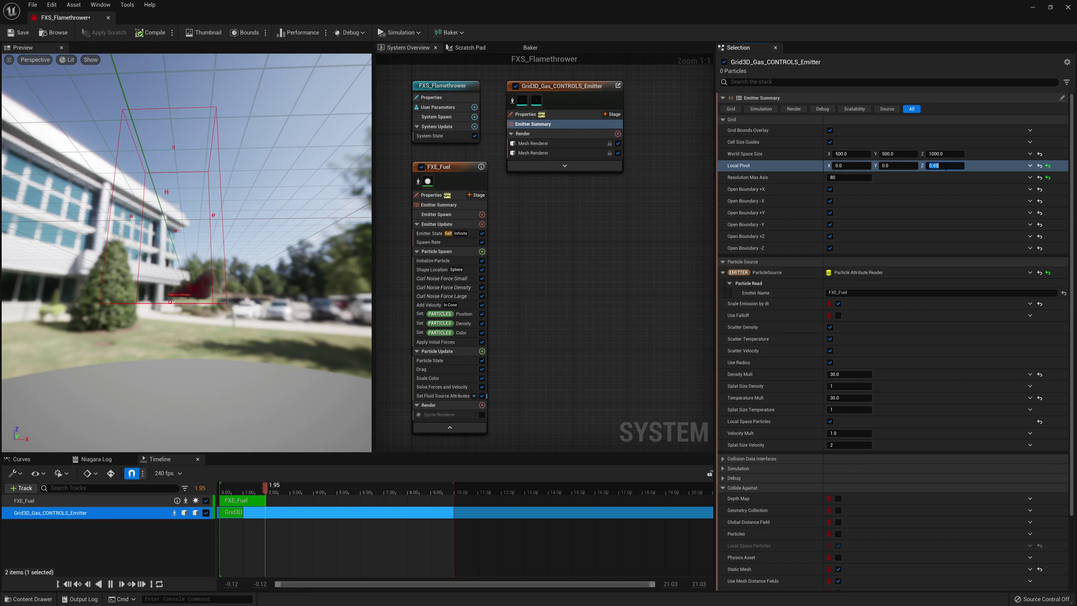
Reduce the grid's height by setting World Space Size Z to 300
scroll(180, 331, "up", 3)
left_click_drag(191, 335, 178, 362)
scroll(185, 191, "down", 5)
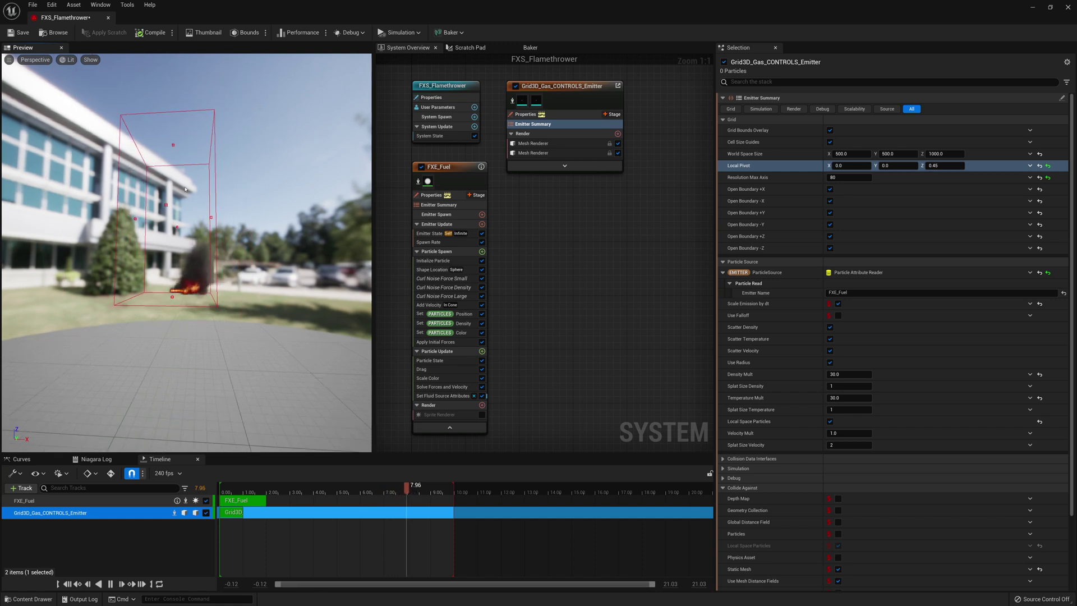
left_click_drag(185, 192, 186, 190)
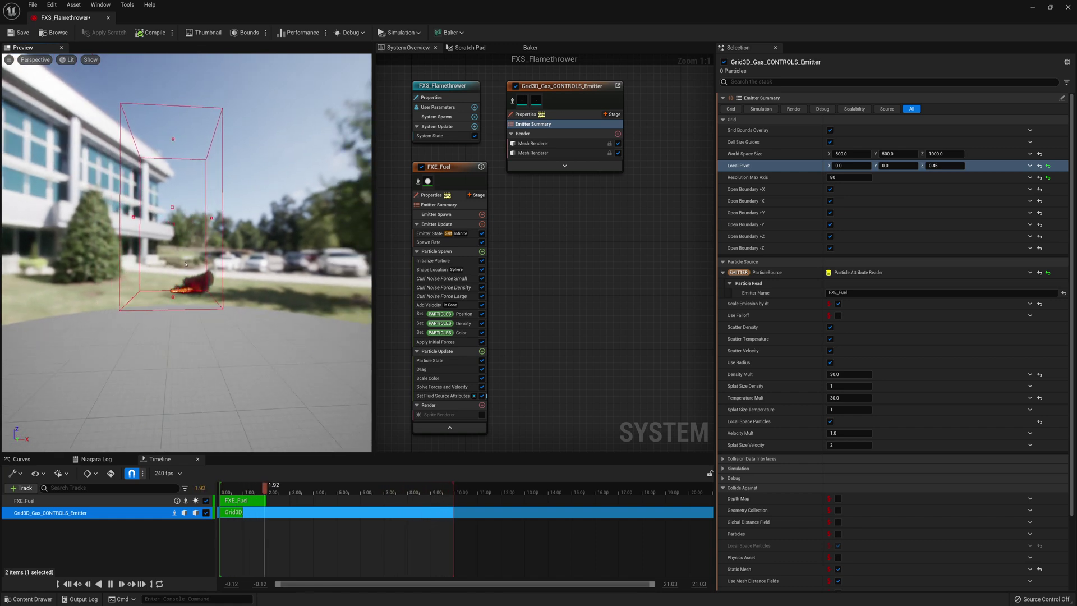
left_click(953, 154)
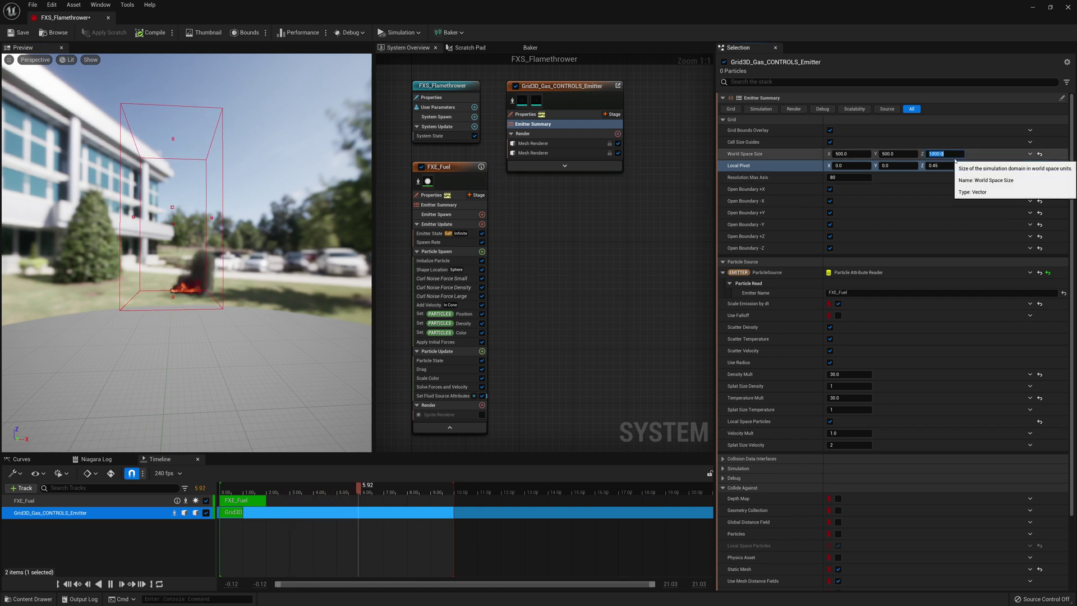
type("300")
key("Return")
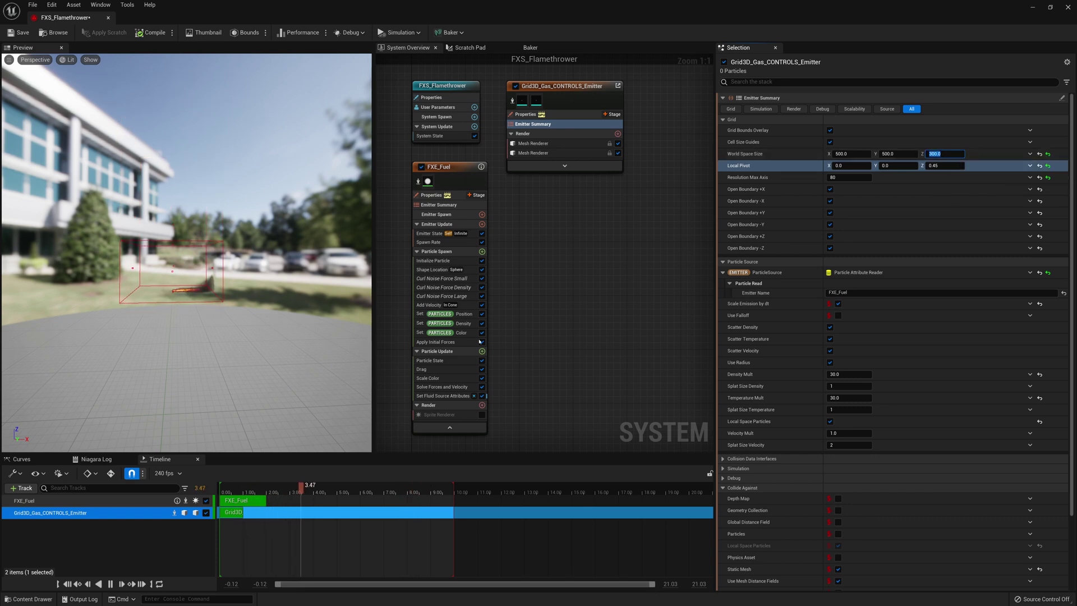
Narrow the grid around the flame by setting World Space Size Y to 200
scroll(210, 335, "up", 5)
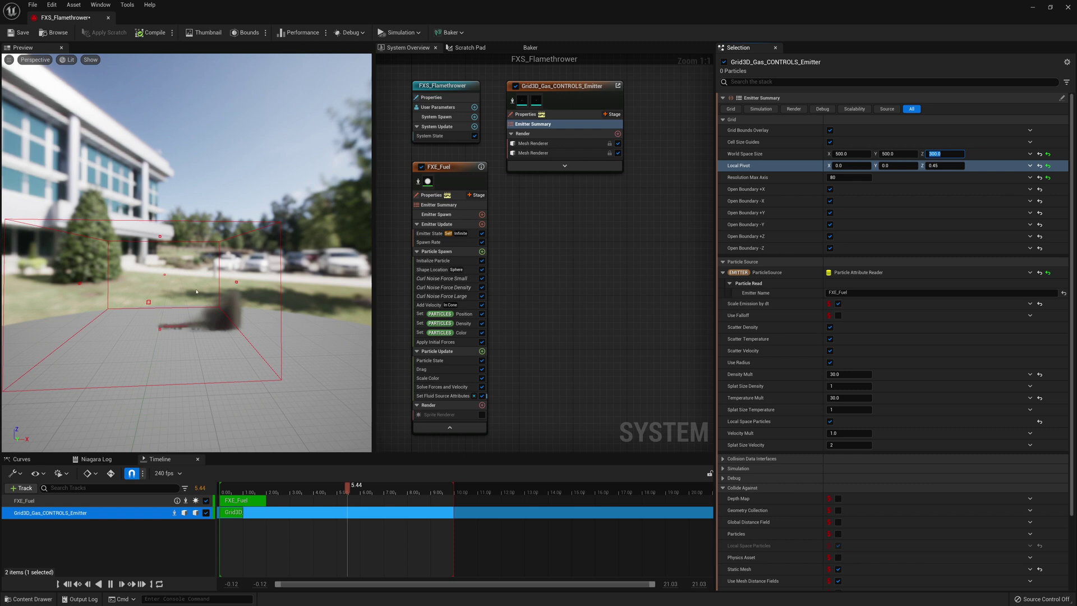
left_click_drag(158, 315, 230, 317)
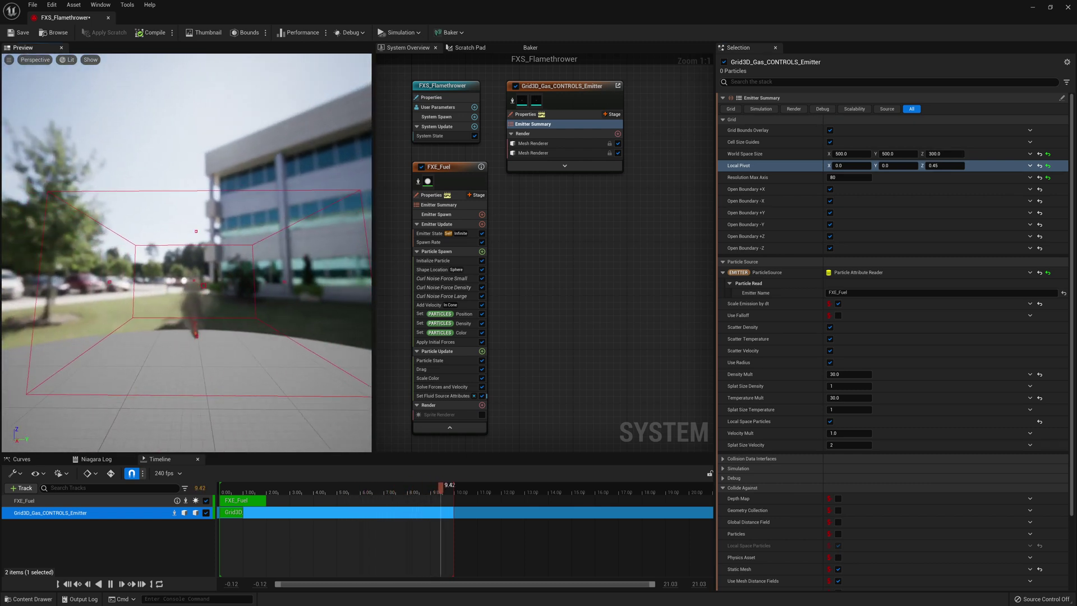
scroll(186, 253, "down", 4)
middle_click_drag(186, 253, 195, 226)
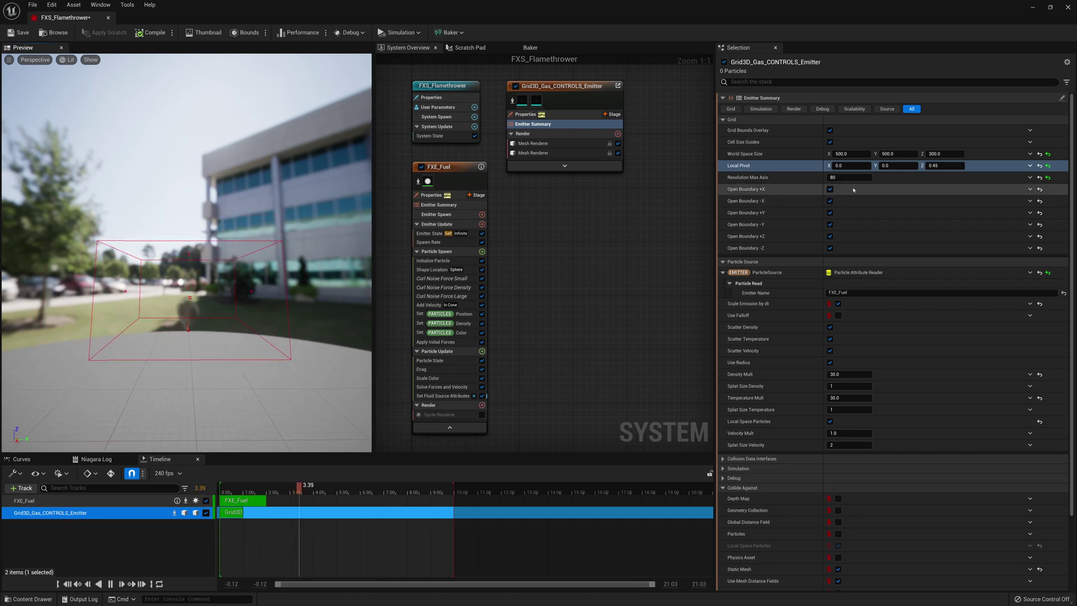
right_click(897, 155)
left_click(897, 154)
type("200")
key("Return")
Shift the grid forward along the flame, trying Local Pivot X at 0.5 and settling on 0.4
left_click_drag(234, 280, 207, 278)
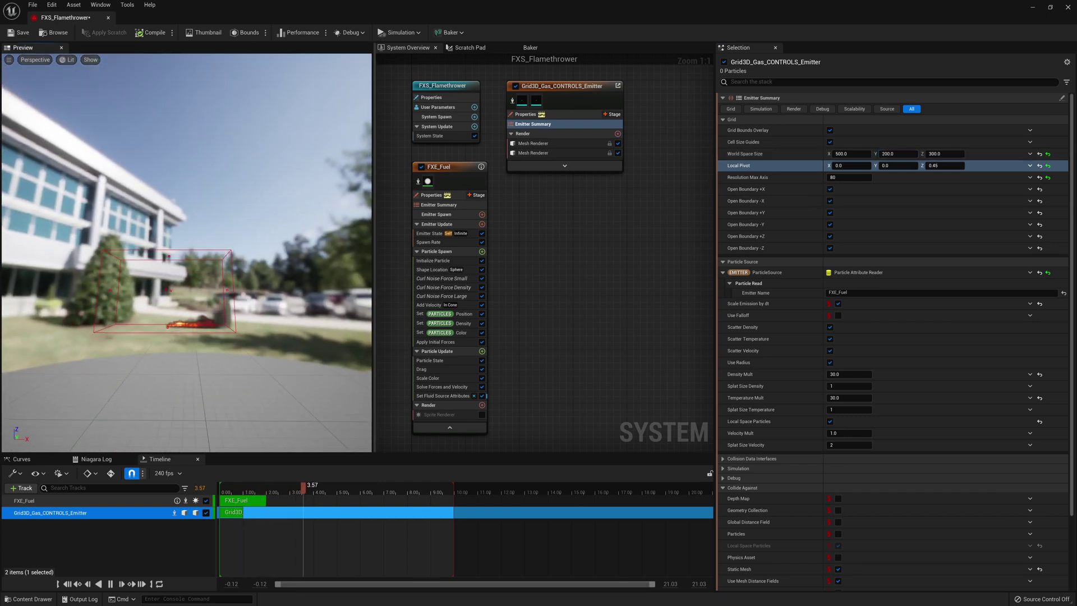
left_click_drag(216, 317, 212, 317)
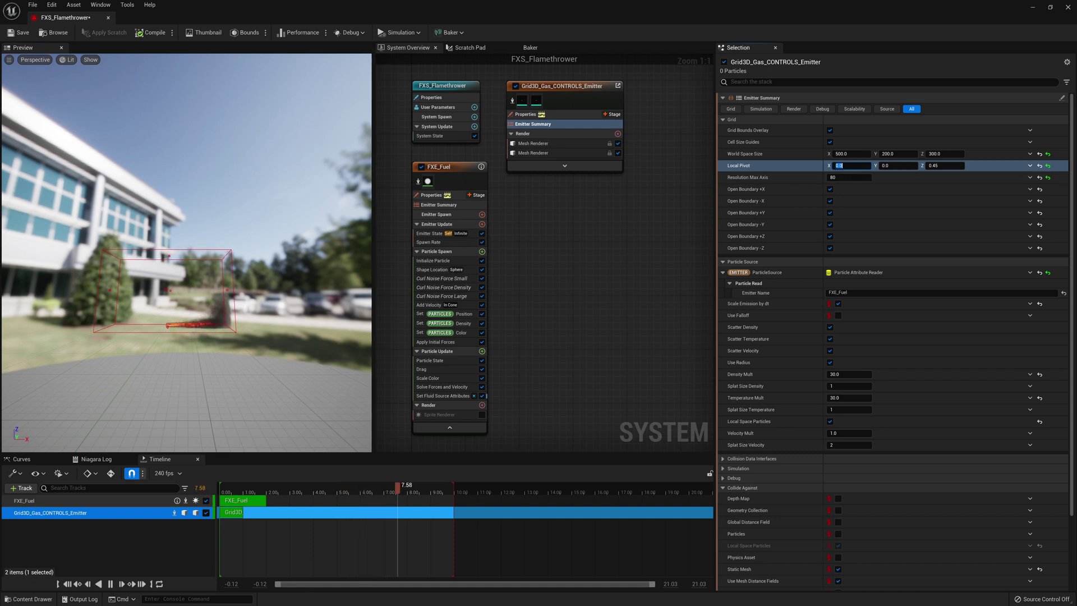
key("BackSpace")
type("0.5")
key("Return")
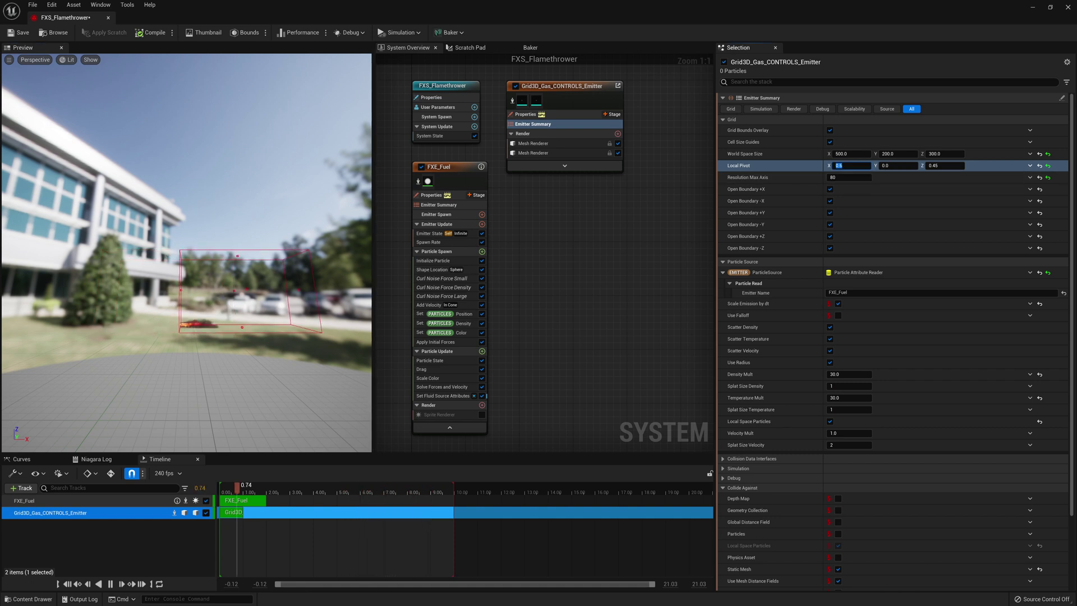
type("0.4")
key("Return")
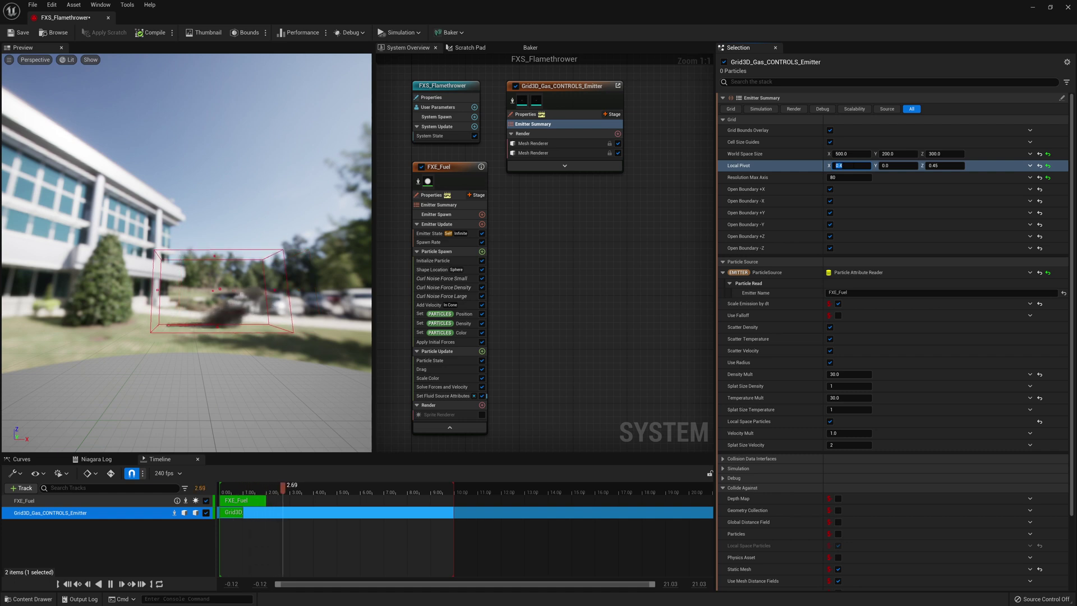
Shorten the grid along the flame's length, trying World Space Size X at 450 and settling on 400
left_click_drag(269, 247, 314, 247)
left_click_drag(140, 321, 205, 321)
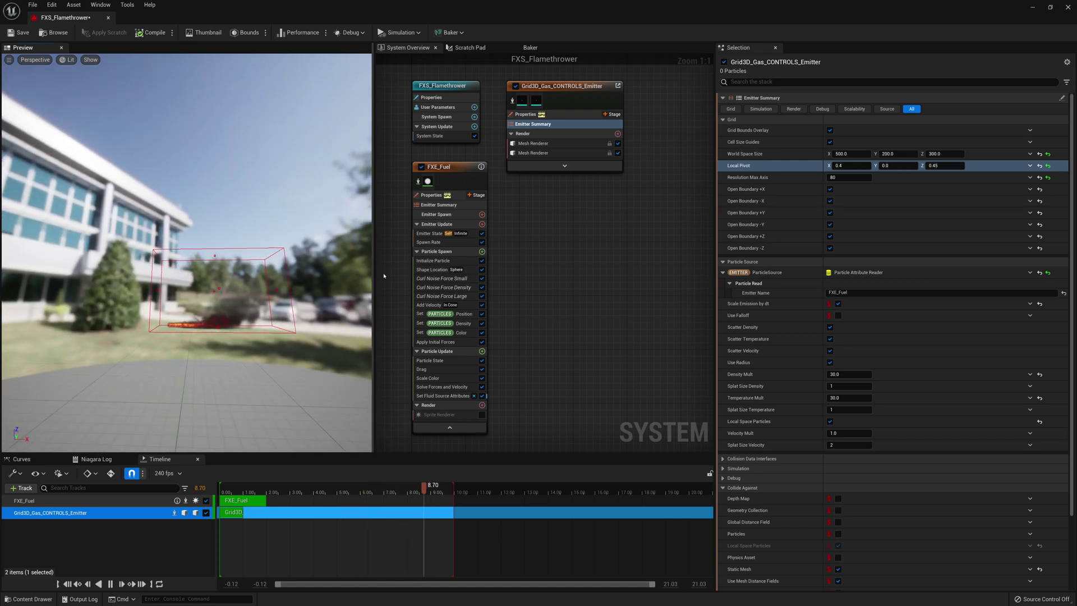
left_click_drag(841, 153, 808, 154)
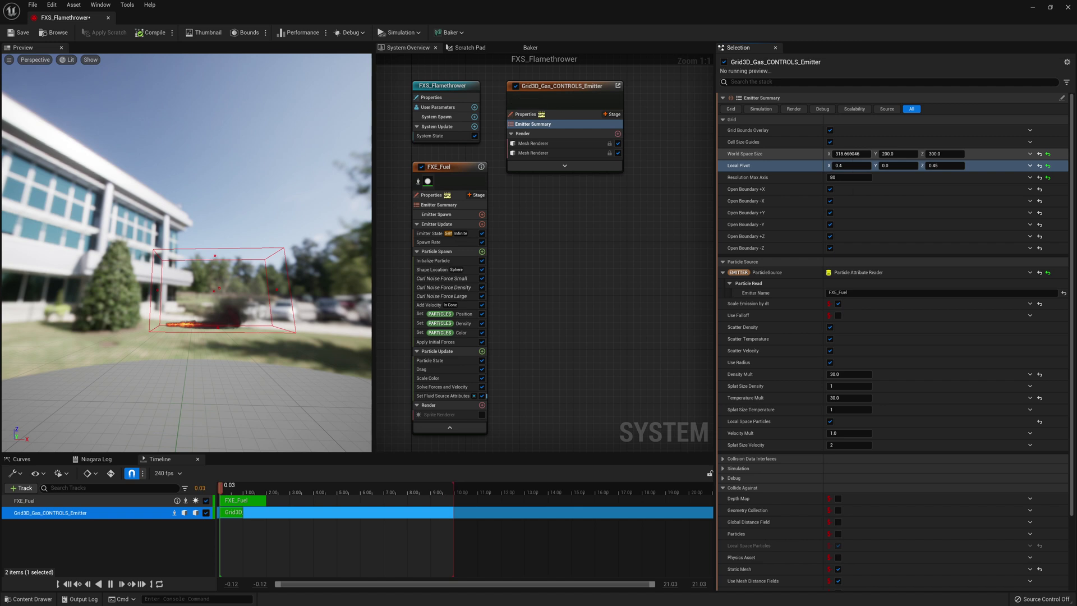
left_click(841, 154)
type("450")
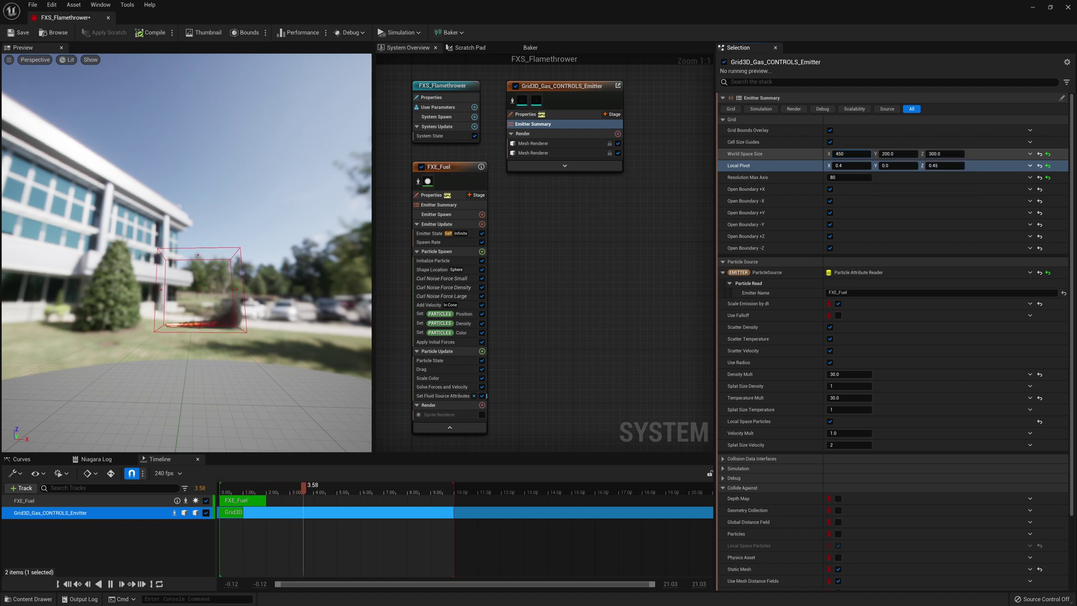
key("Return")
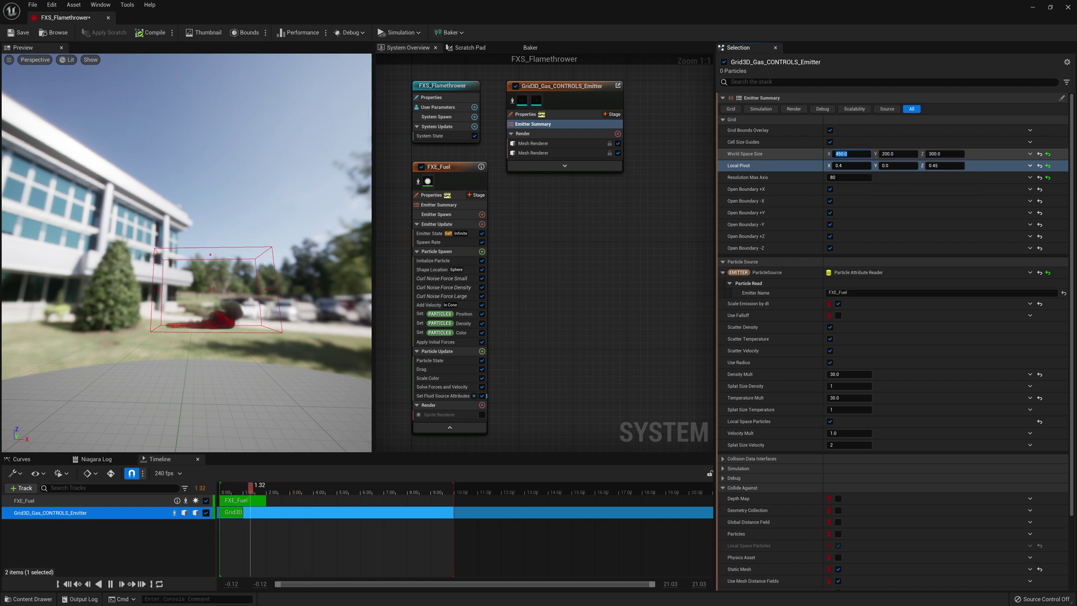
type("400")
key("Return")
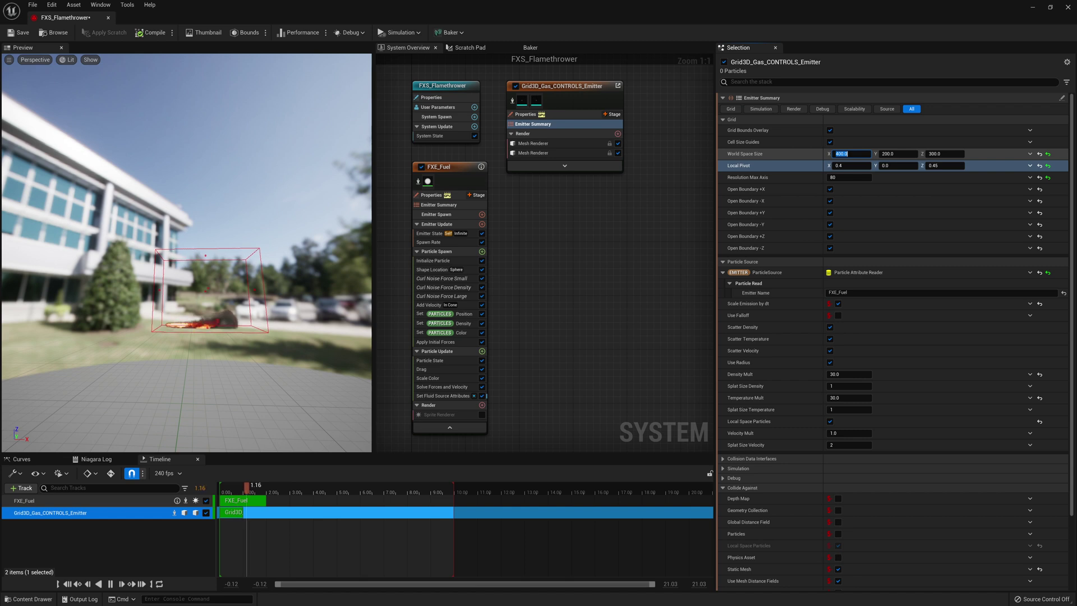
Lengthen the grid along the flame by setting World Space Size X to 450
type("450")
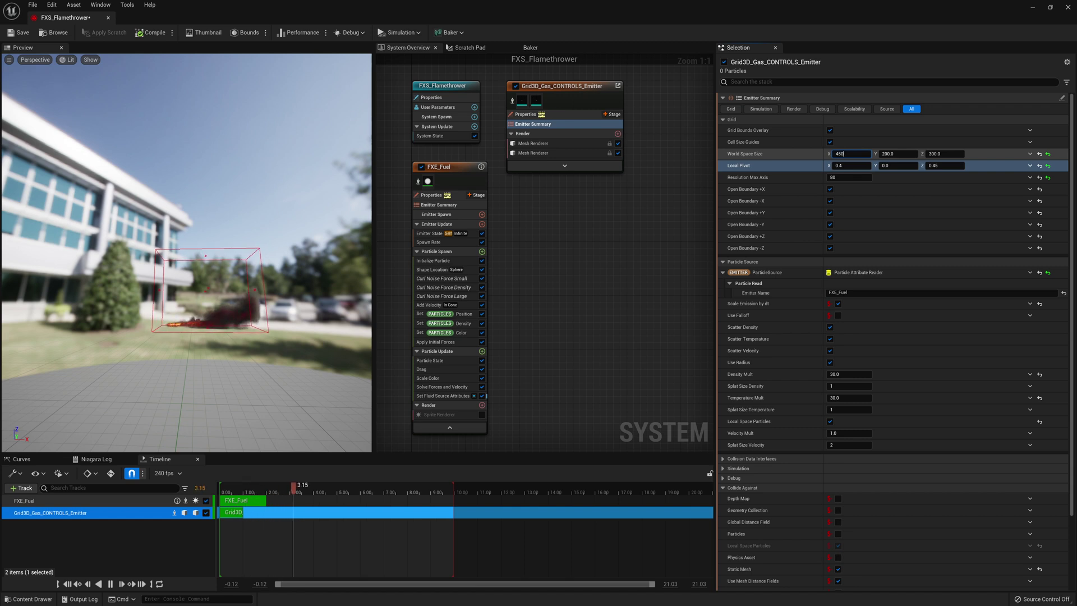
key("Return")
mouse_move(185, 252)
left_mouse_down()
mouse_move(101, 252)
mouse_move(207, 258)
mouse_move(185, 264)
left_mouse_up()
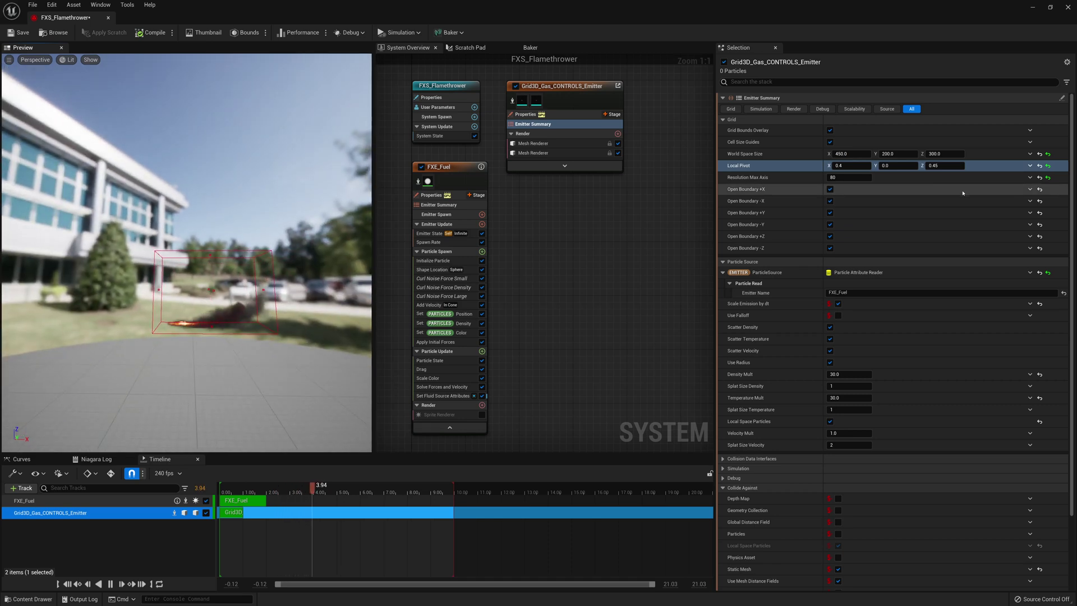
Lower the grid's height around the flame by setting World Space Size Z to 200
left_click(935, 154)
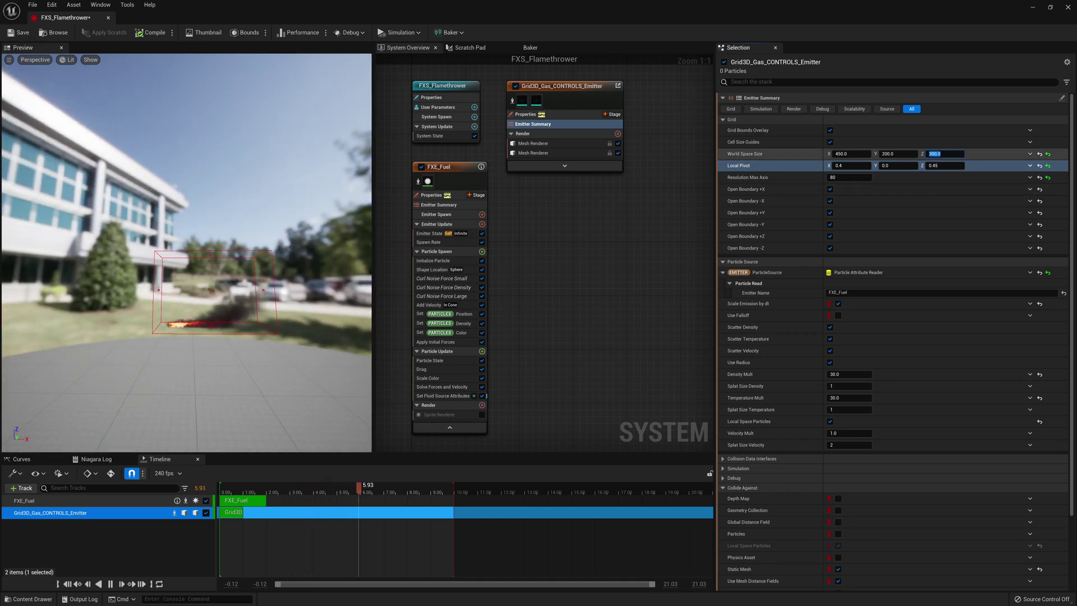
type("200")
key("Return")
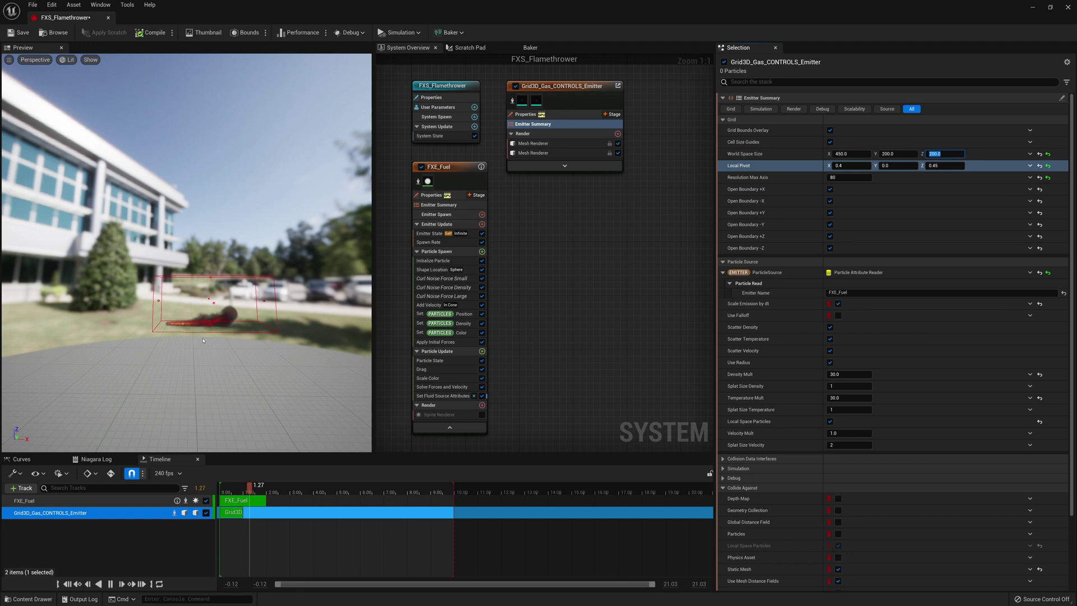
scroll(200, 371, "up", 5)
left_click_drag(200, 371, 211, 341)
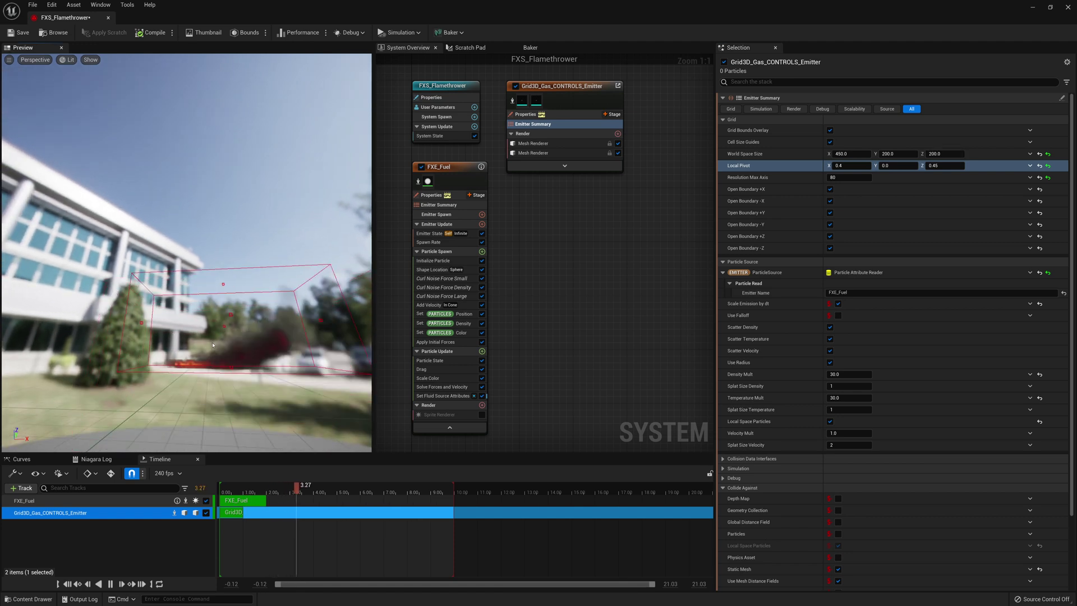
scroll(190, 377, "down", 4)
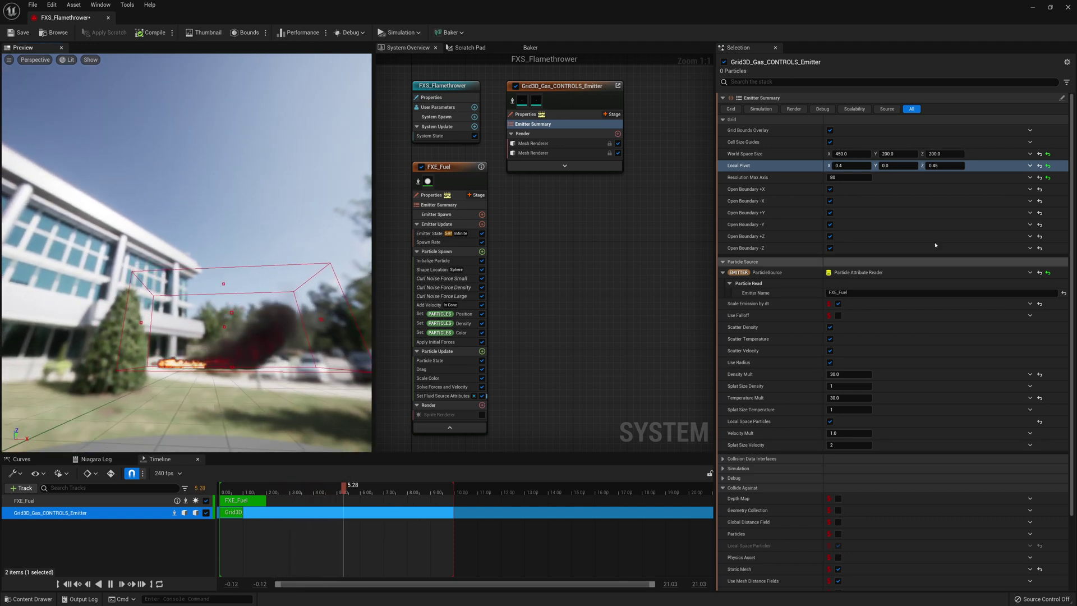
Shift the grid vertically by setting Local Pivot Z to 0.4, and save the flamethrower system
left_click(947, 166)
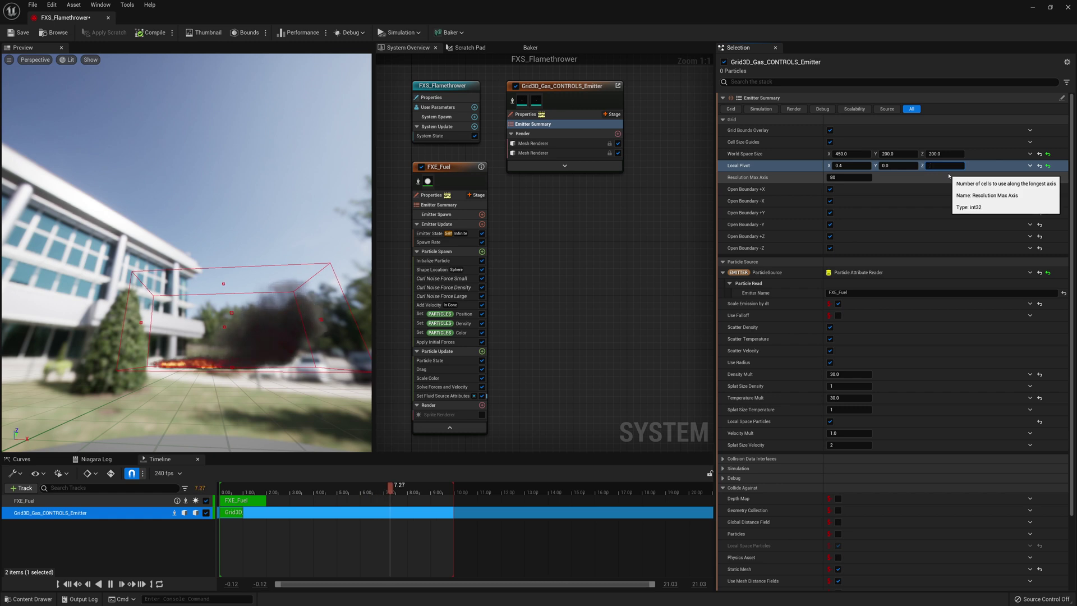
type("0.4")
key("Return")
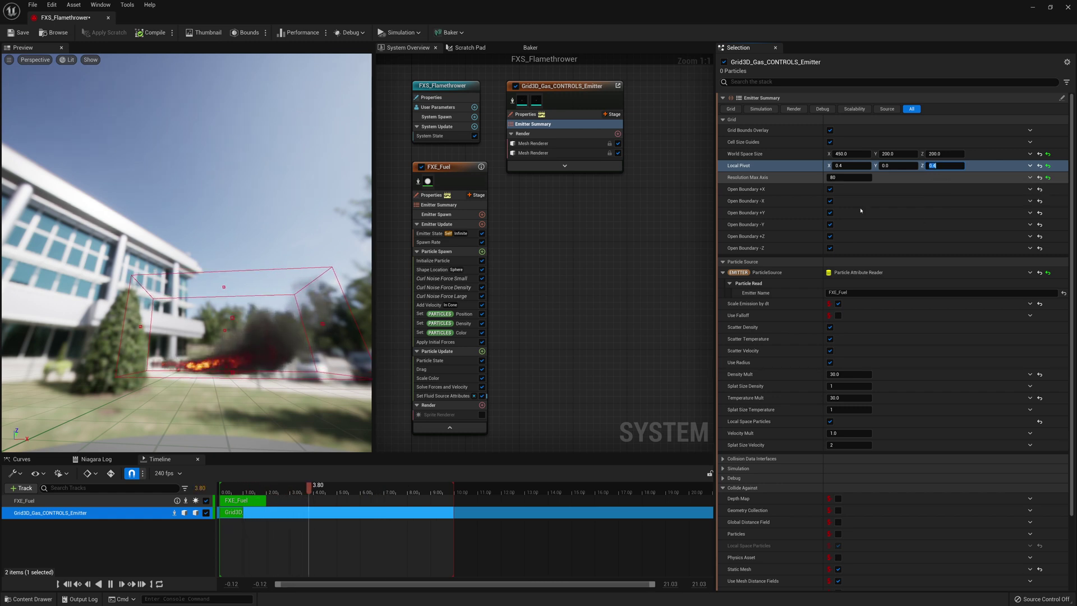
mouse_move(236, 242)
left_mouse_down()
mouse_move(337, 241)
mouse_move(202, 241)
mouse_move(218, 250)
left_mouse_up()
left_click_drag(84, 243, 75, 244)
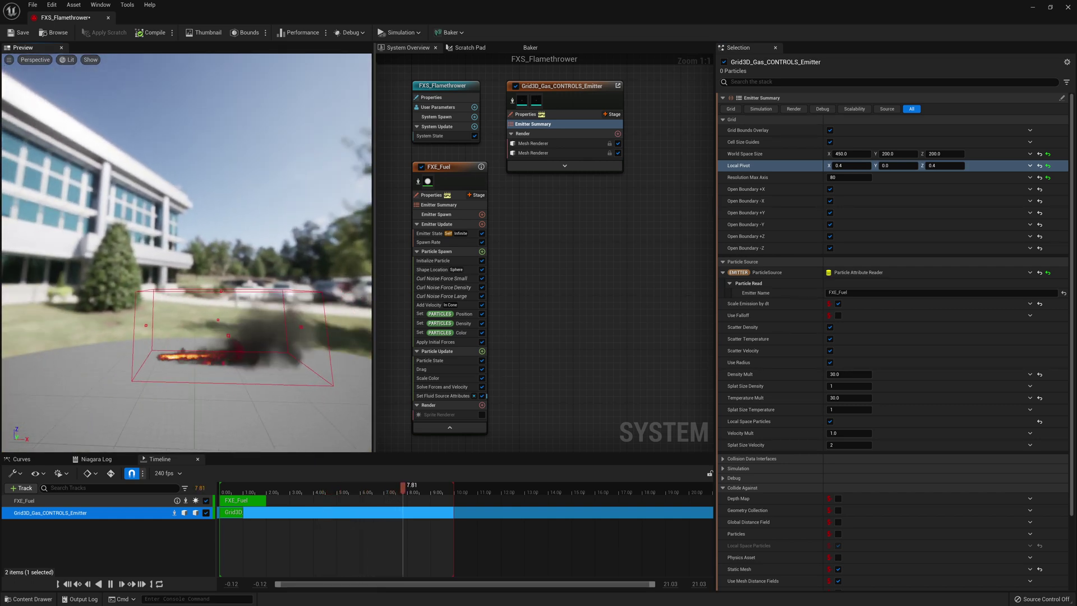
right_click_drag(186, 252, 224, 252)
middle_click_drag(185, 314, 235, 362)
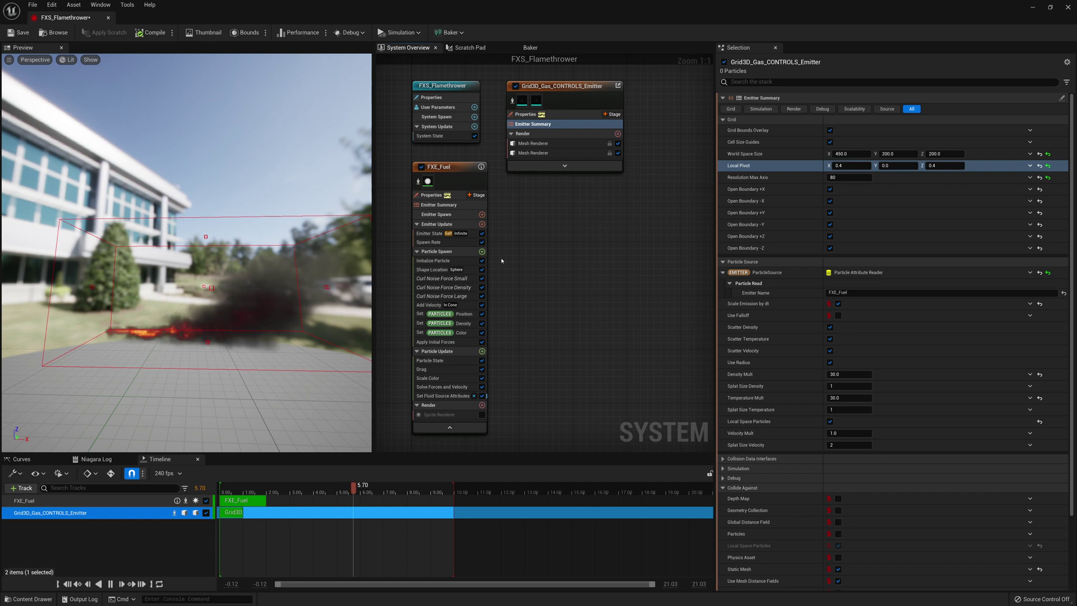
left_click(19, 35)
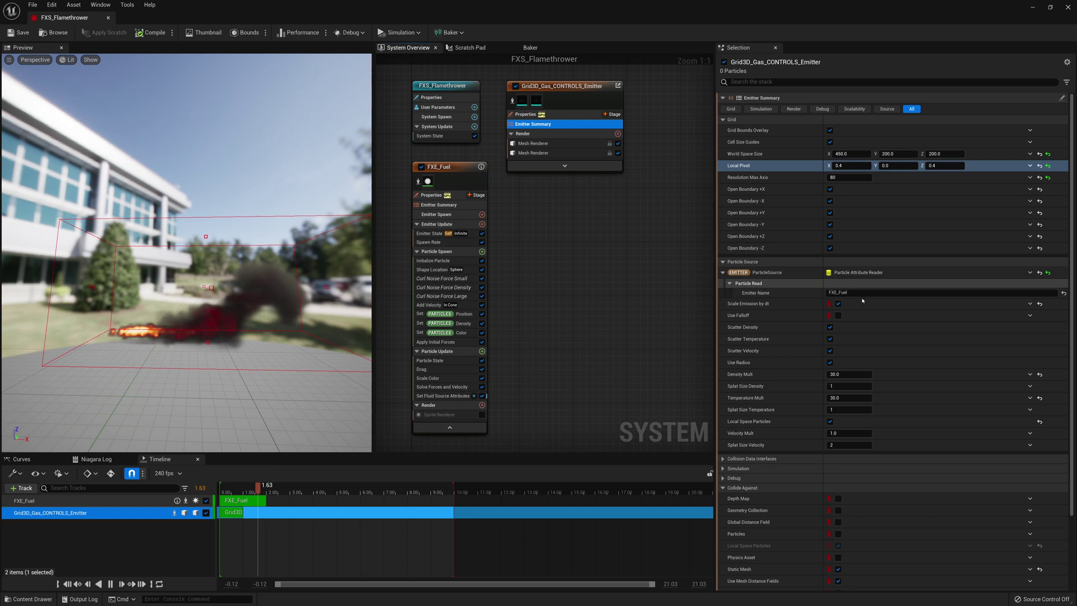
Reduce the smoke in the particle source, trying Density Mult at 100 and 0 and settling on 1.5
mouse_move(775, 378)
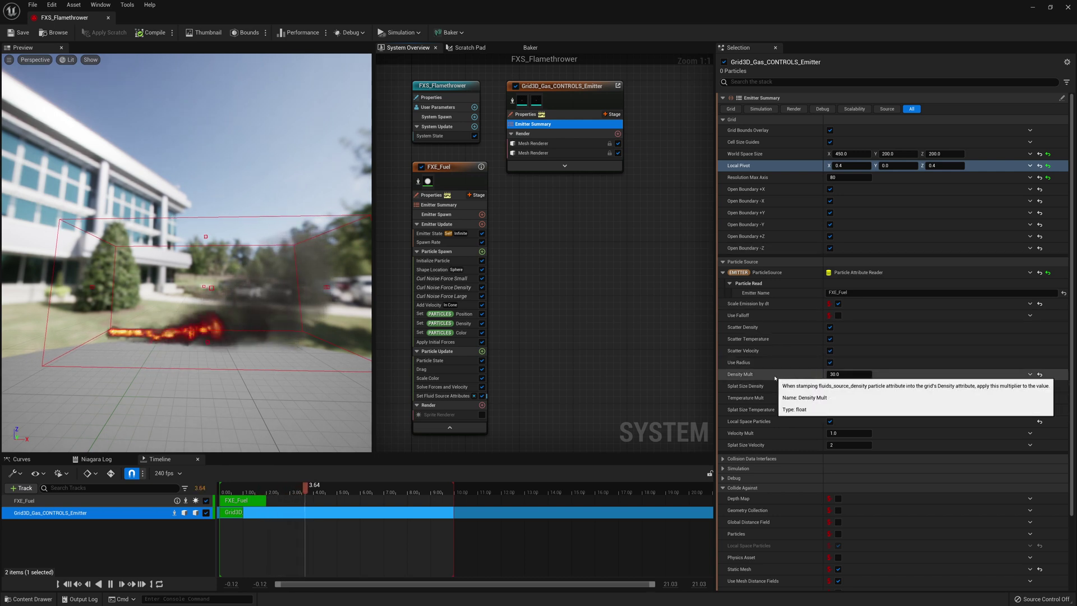
mouse_move(778, 398)
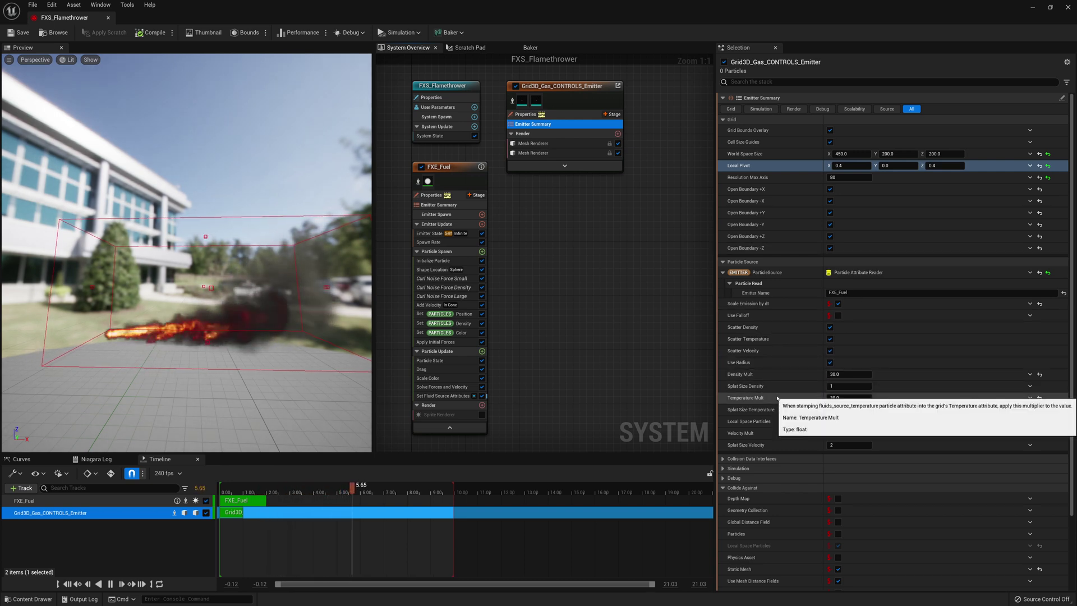
left_click(844, 374)
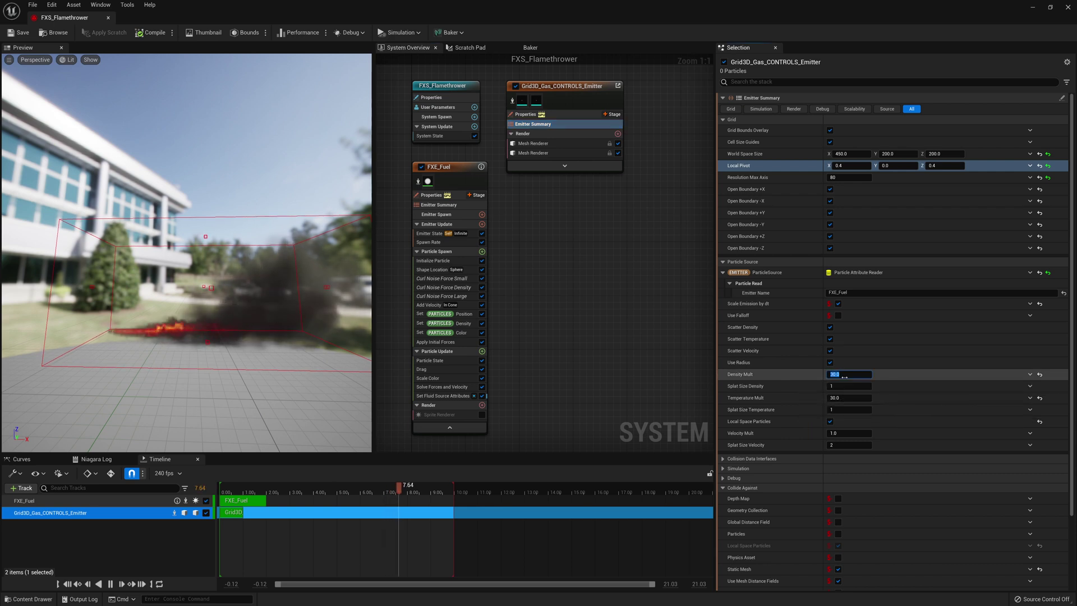
type("100")
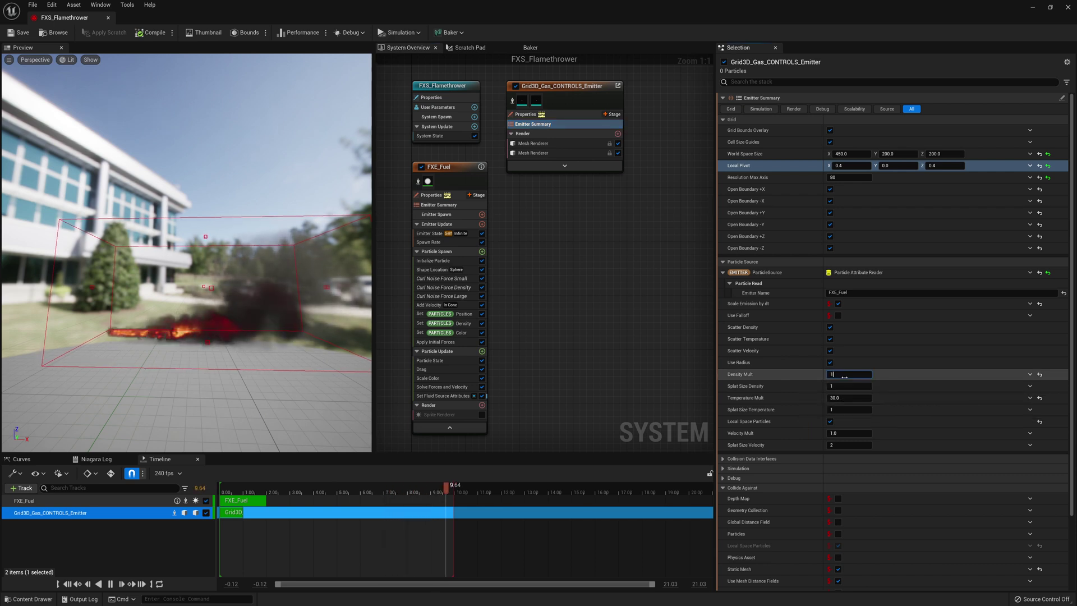
key("Return")
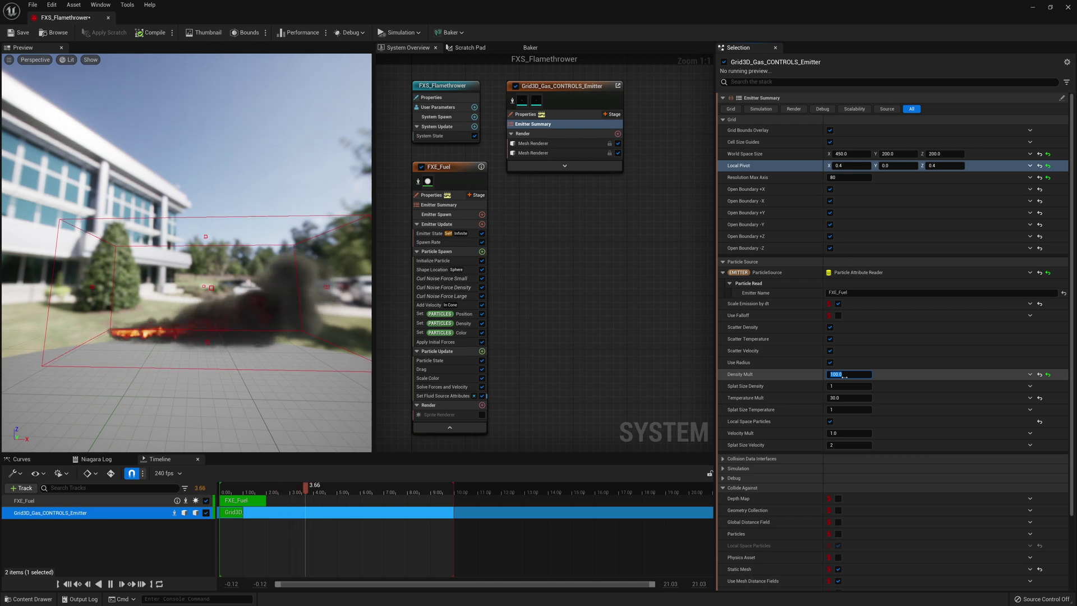
type("0")
key("Return")
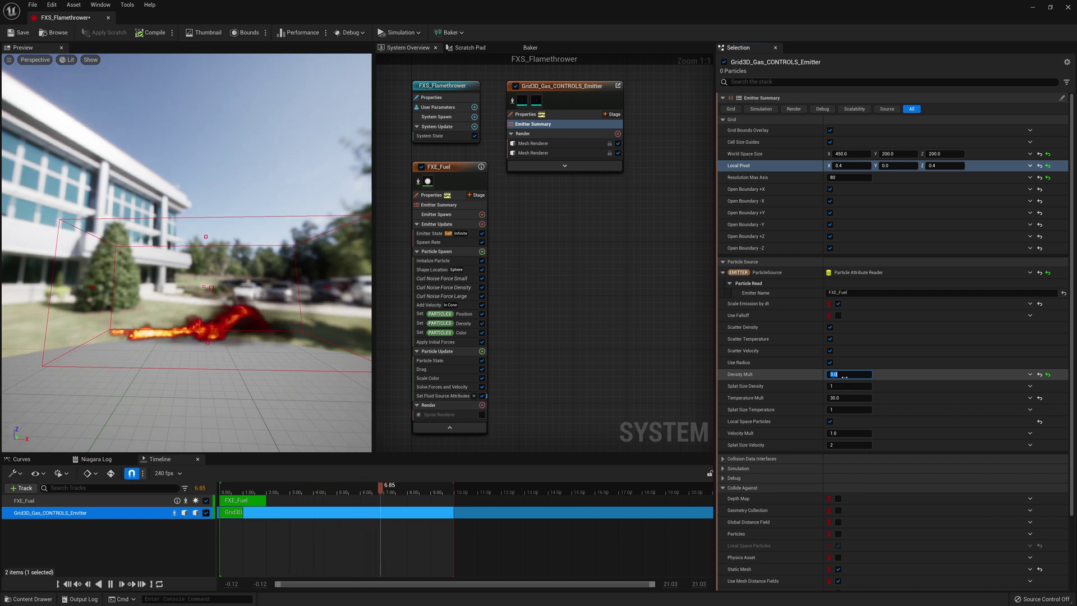
type("1.5")
key("Return")
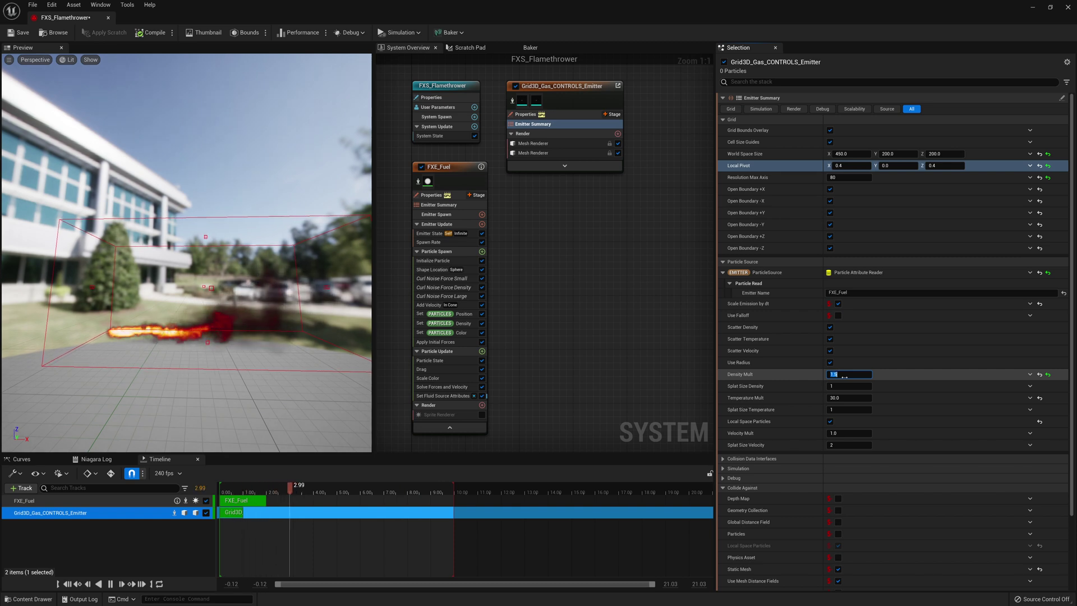
Adjust the flame's heat, trying Temperature Mult at 25, 10 and 100 and settling on 25
left_click(844, 398)
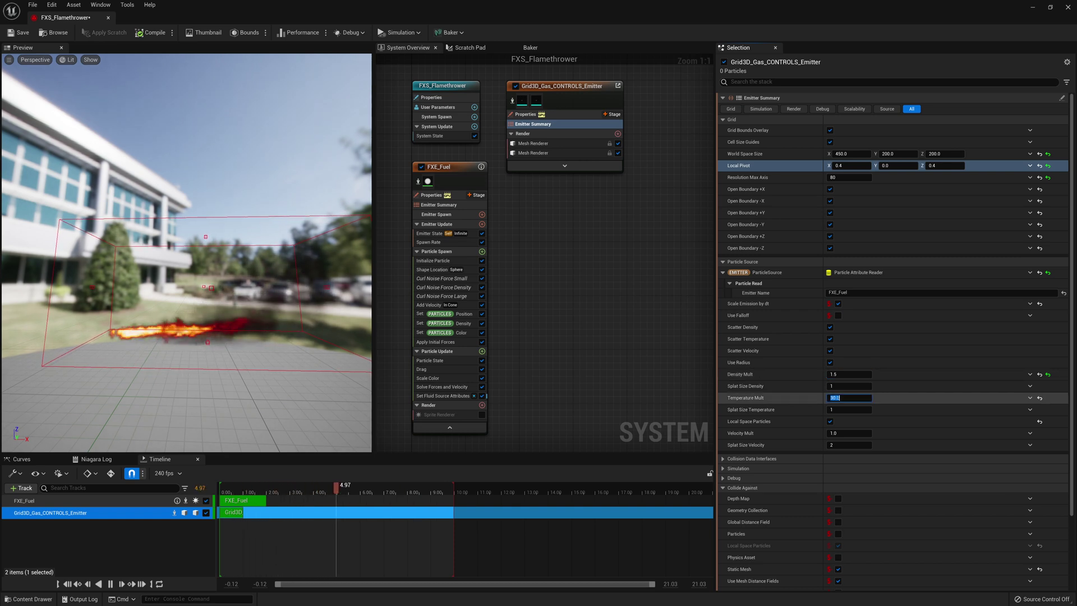
type("25")
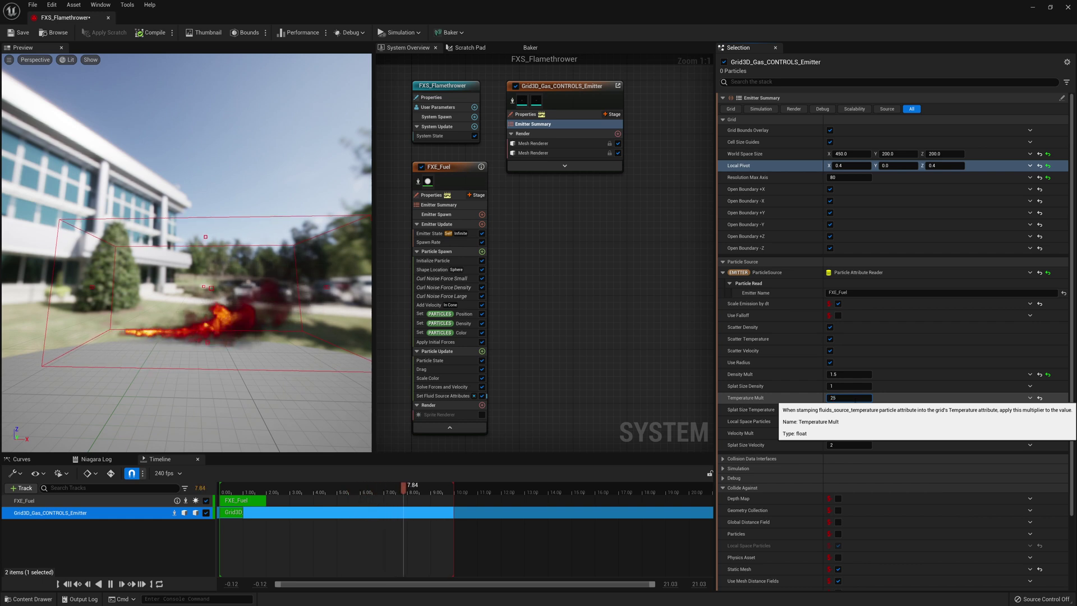
key("Return")
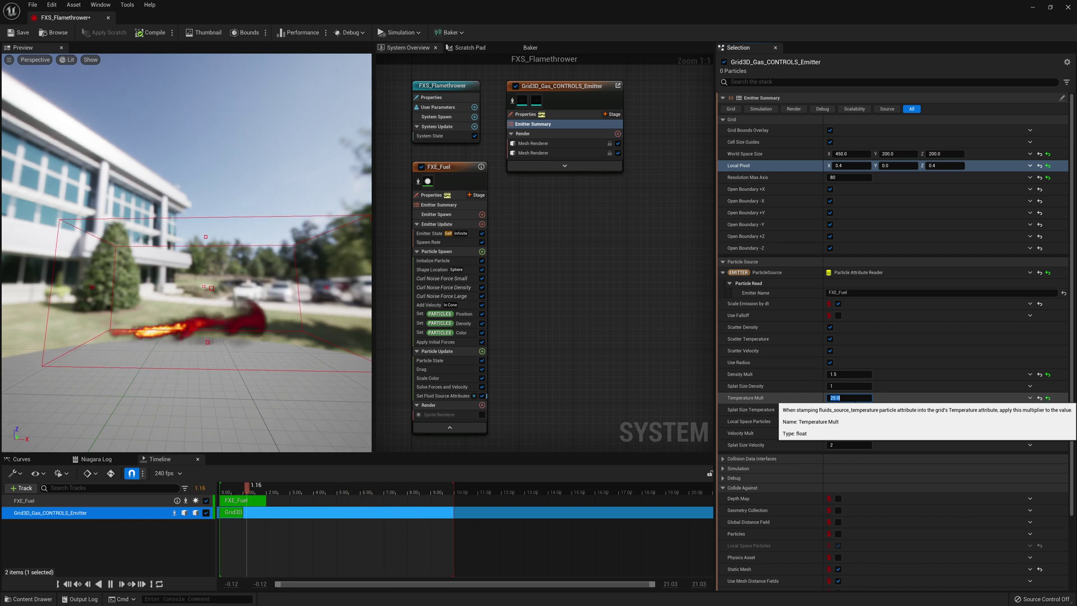
type("10")
key("Return")
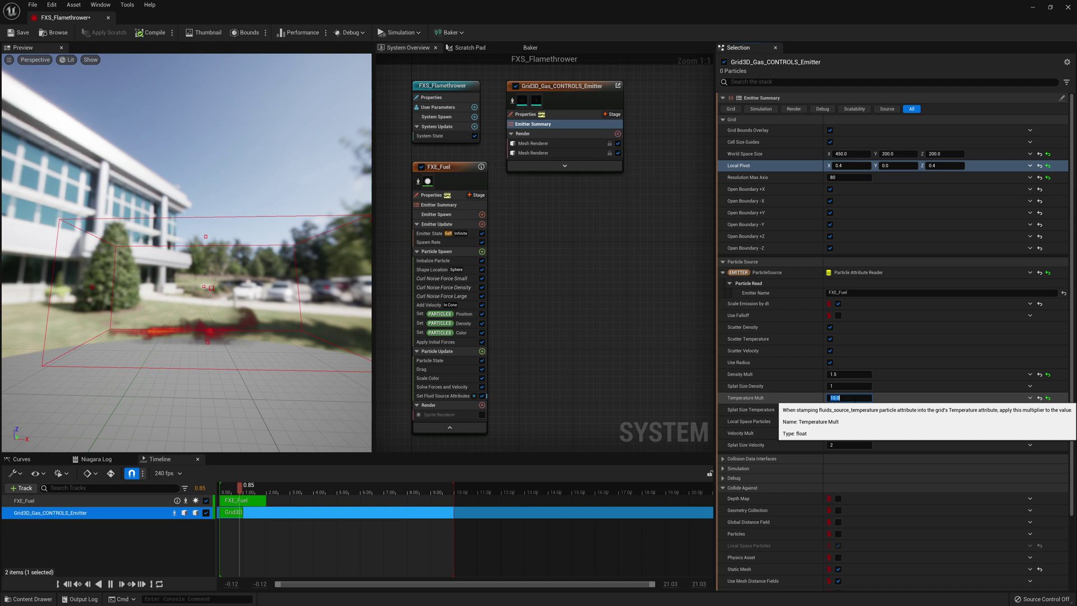
type("100")
key("Return")
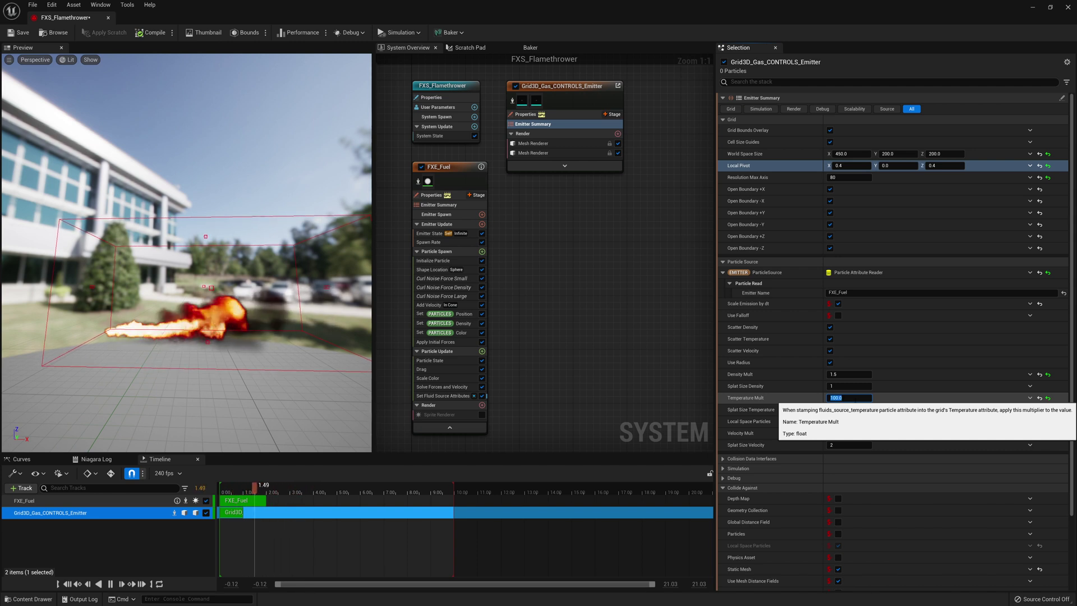
type("25")
key("Return")
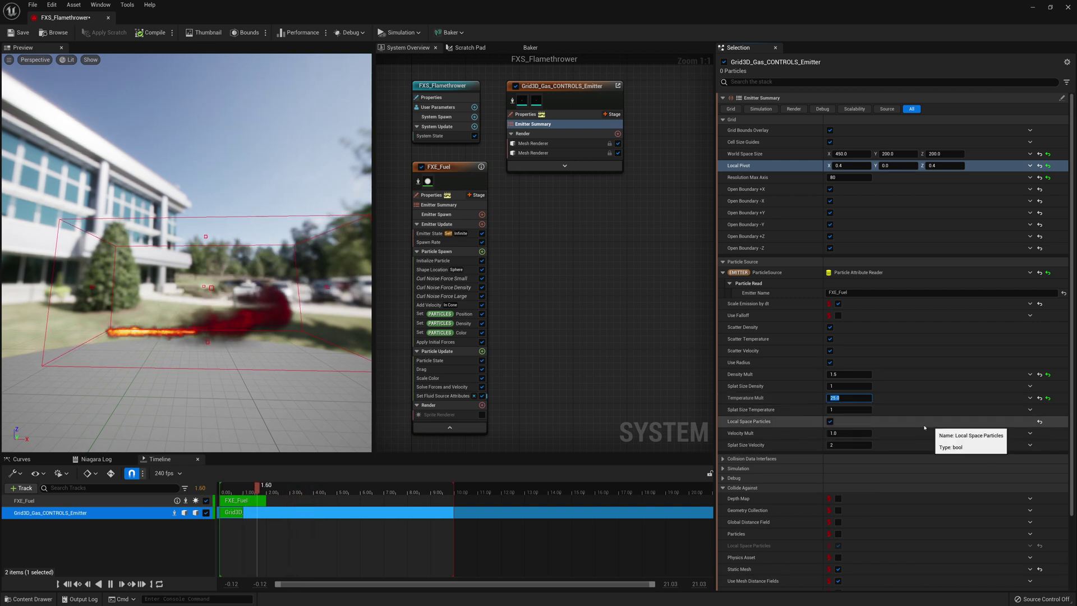
Try Splat Size Temperature at 2 in the particle source and return it to 1
left_click(738, 413)
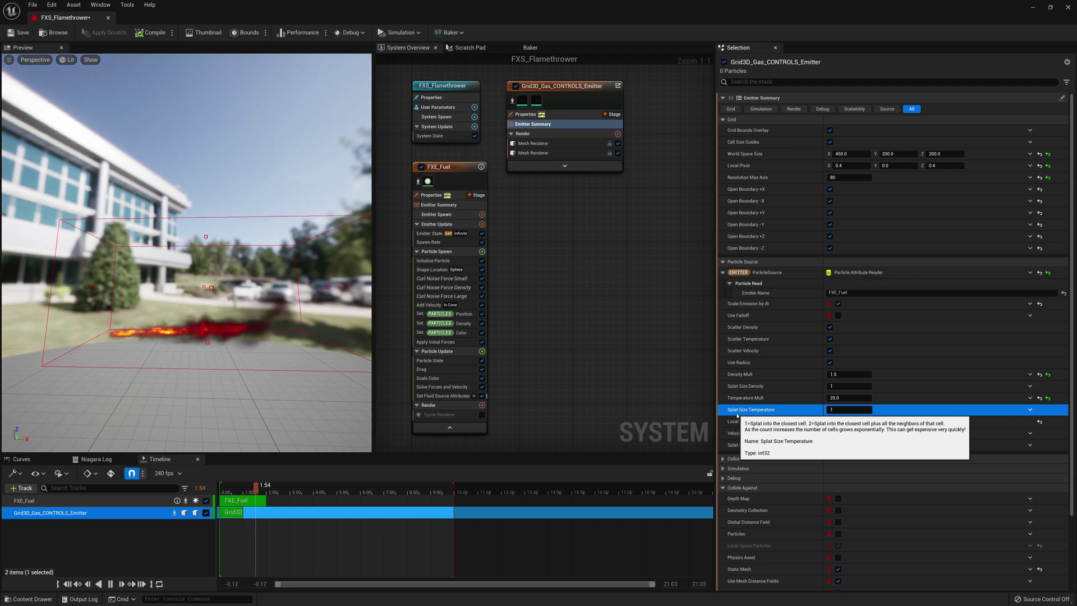
left_click(846, 410)
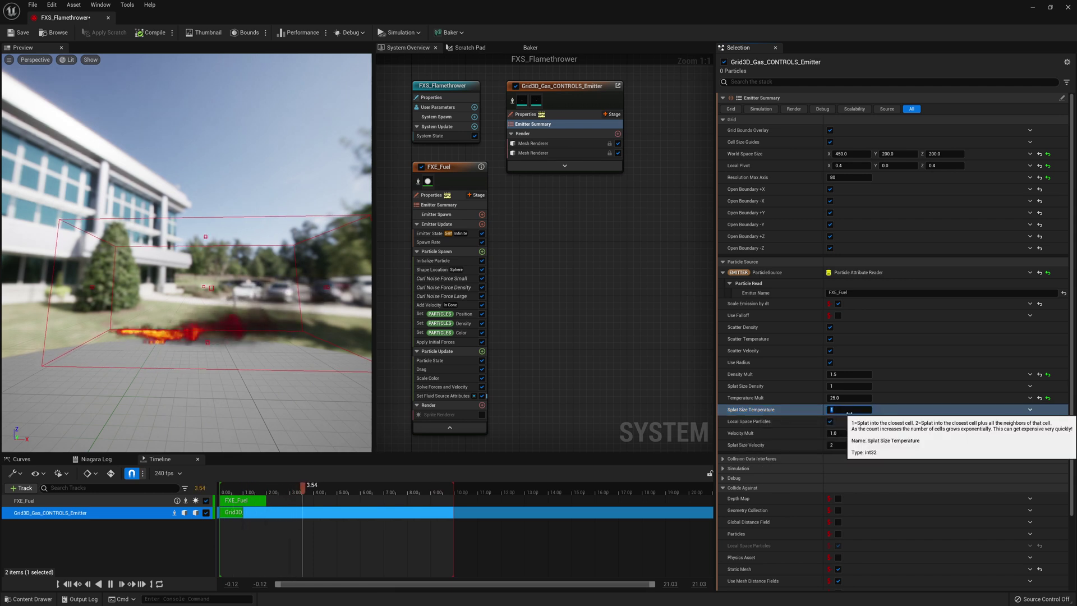
type("2")
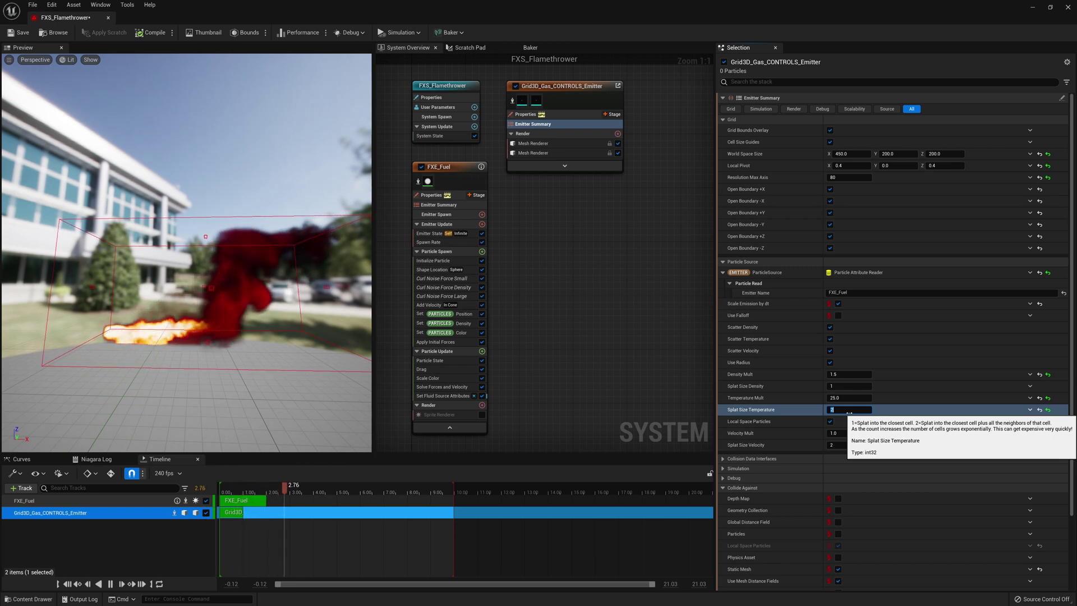
type("1")
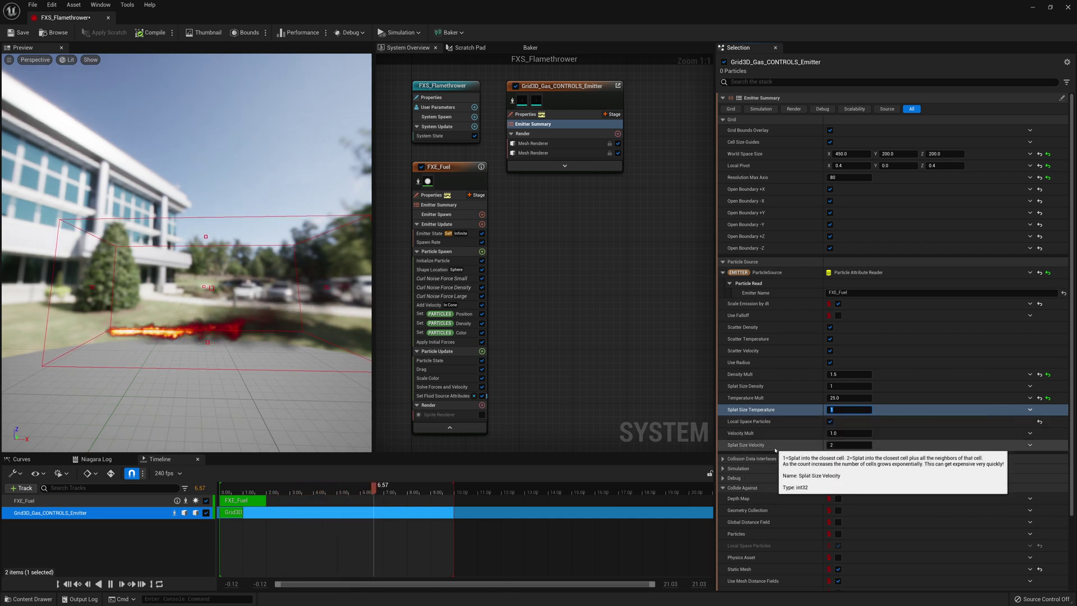
Set the particle source's Splat Size Velocity to 1 and inspect the flame from closer up
left_click(775, 447)
left_click(843, 446)
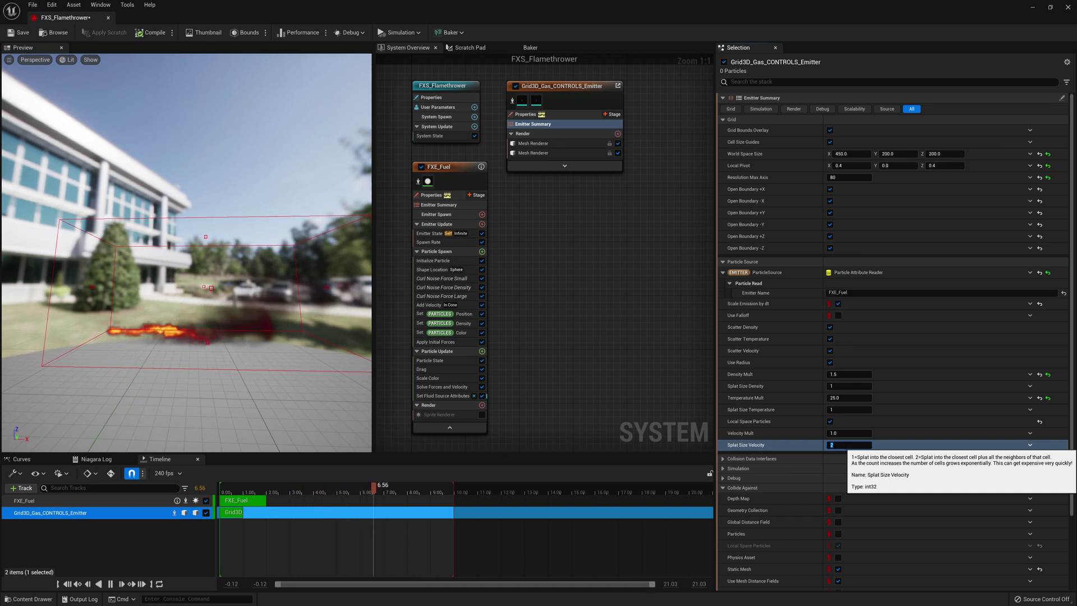
type("1")
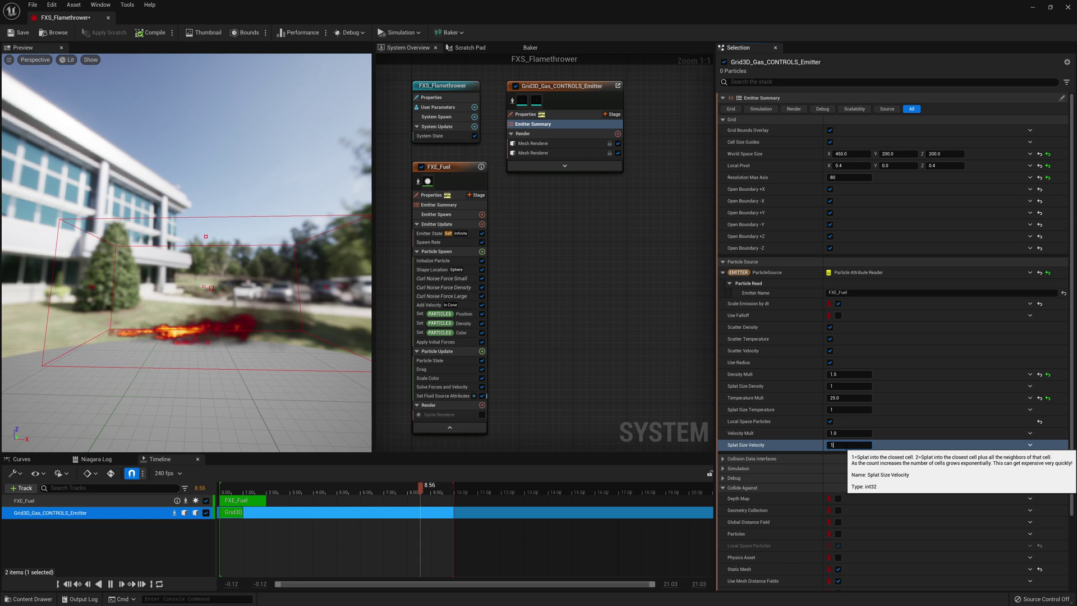
key("Return")
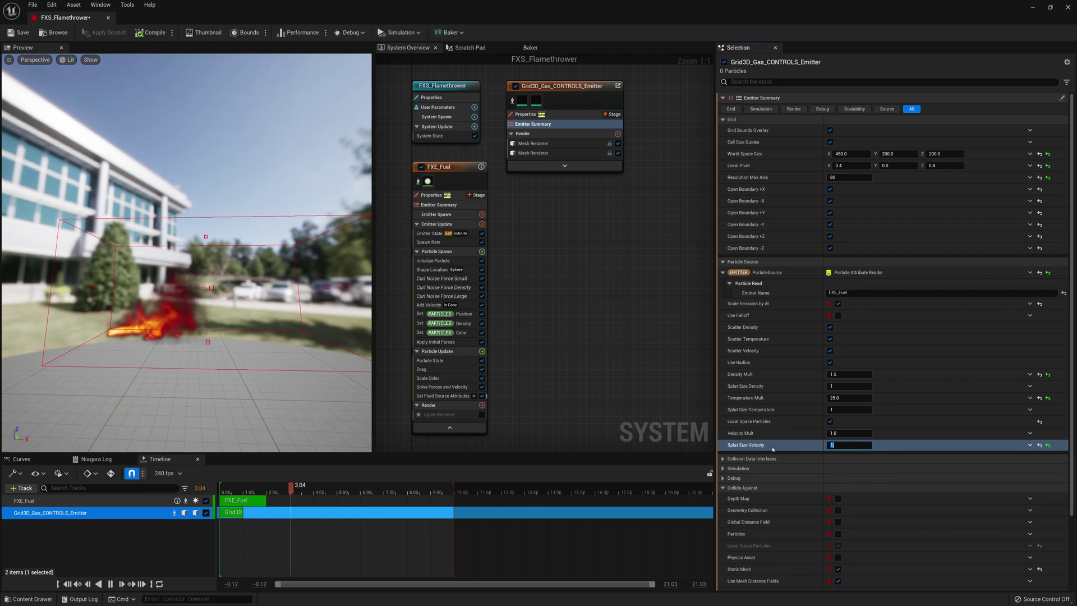
scroll(157, 355, "up", 5)
middle_click_drag(157, 355, 65, 449)
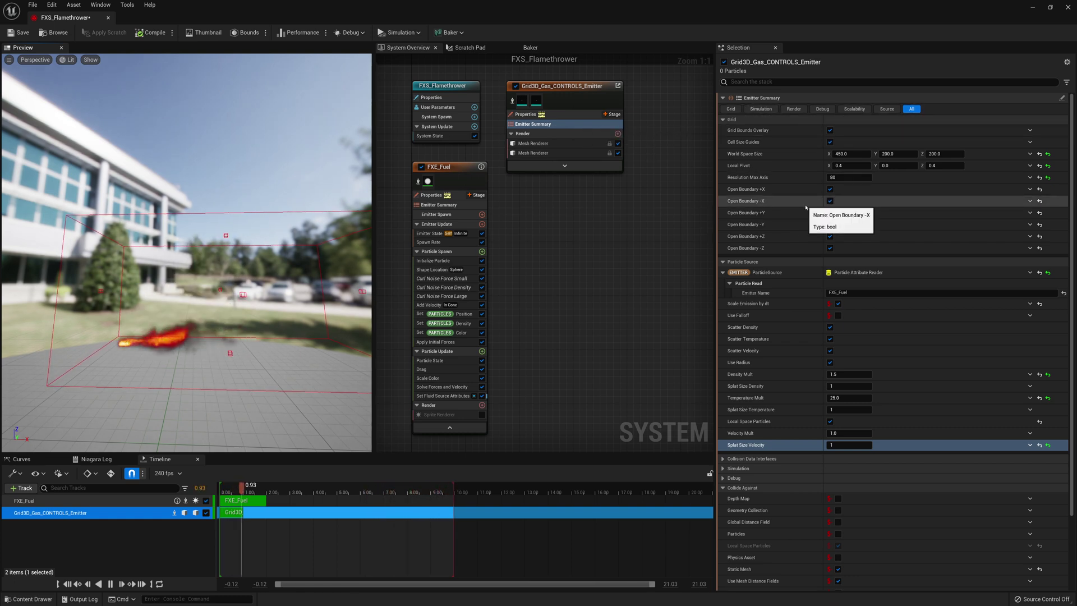
Slow the gas simulation down, trying Delta Time Scale at 0.1, 3 and 1 and settling on 0.5
scroll(795, 334, "down", 1)
left_click(723, 414)
scroll(778, 362, "down", 1)
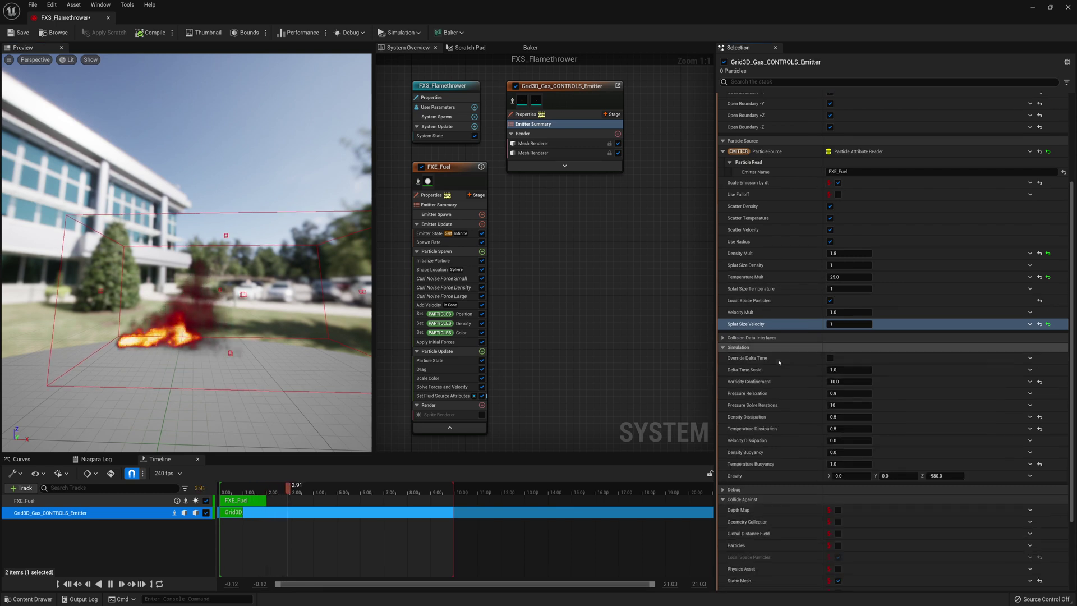
scroll(779, 363, "down", 2)
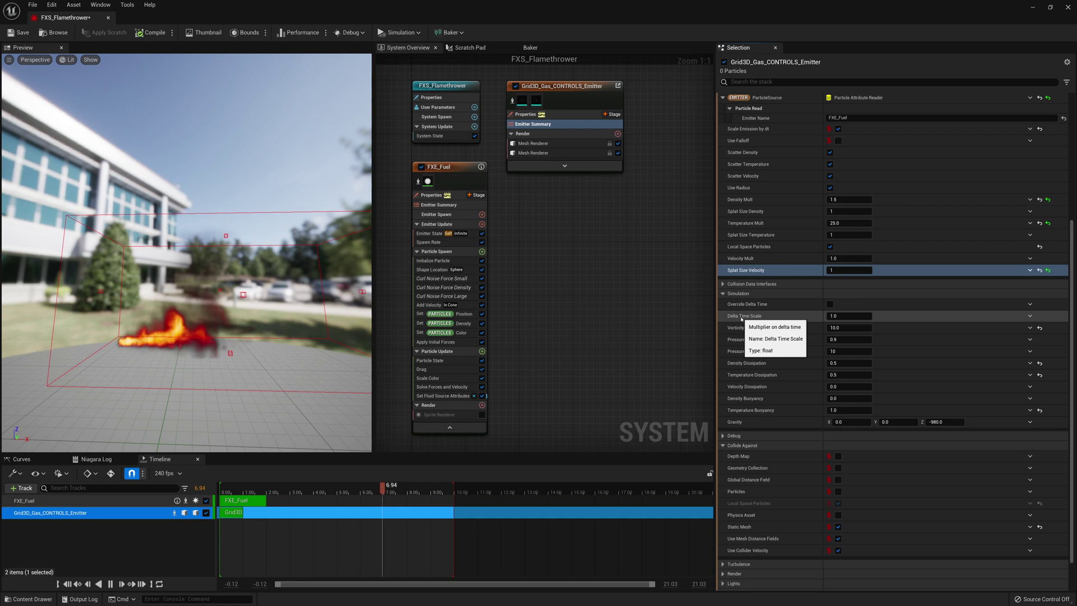
left_click(849, 316)
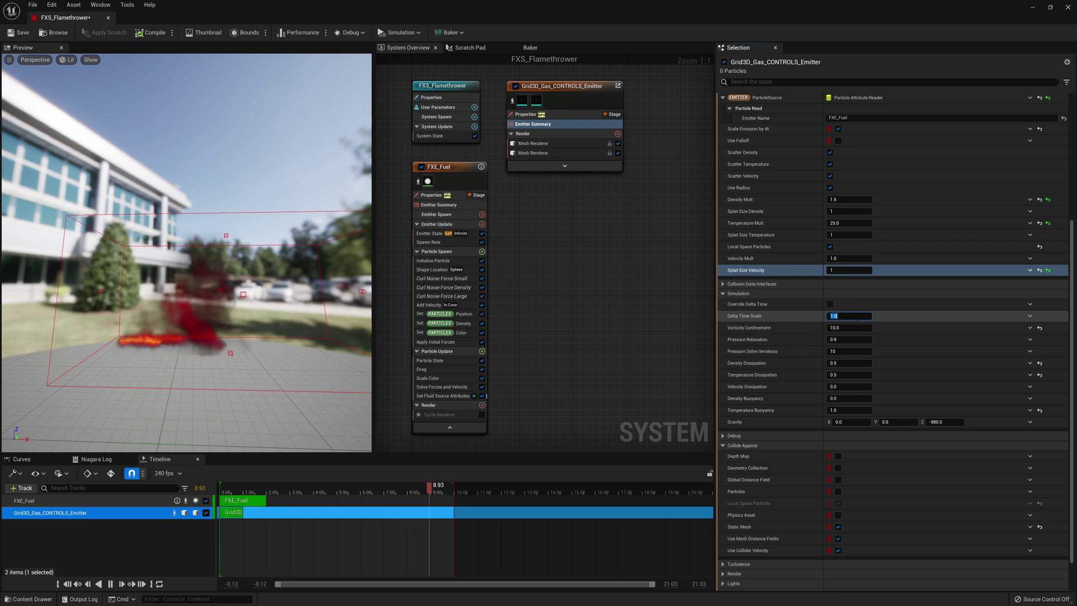
type("0.1")
key("Return")
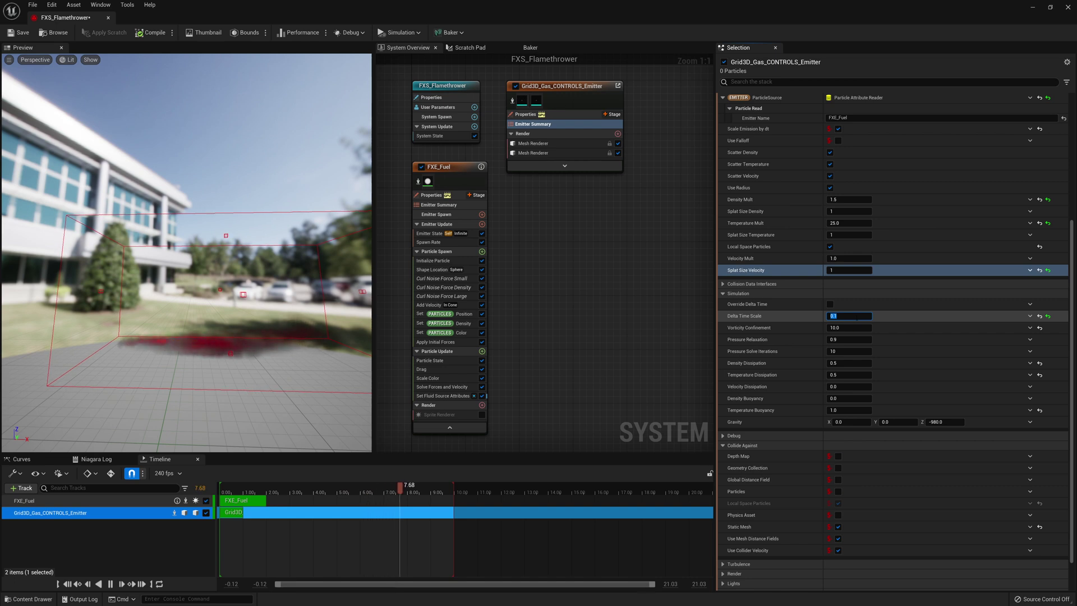
type("3")
key("Return")
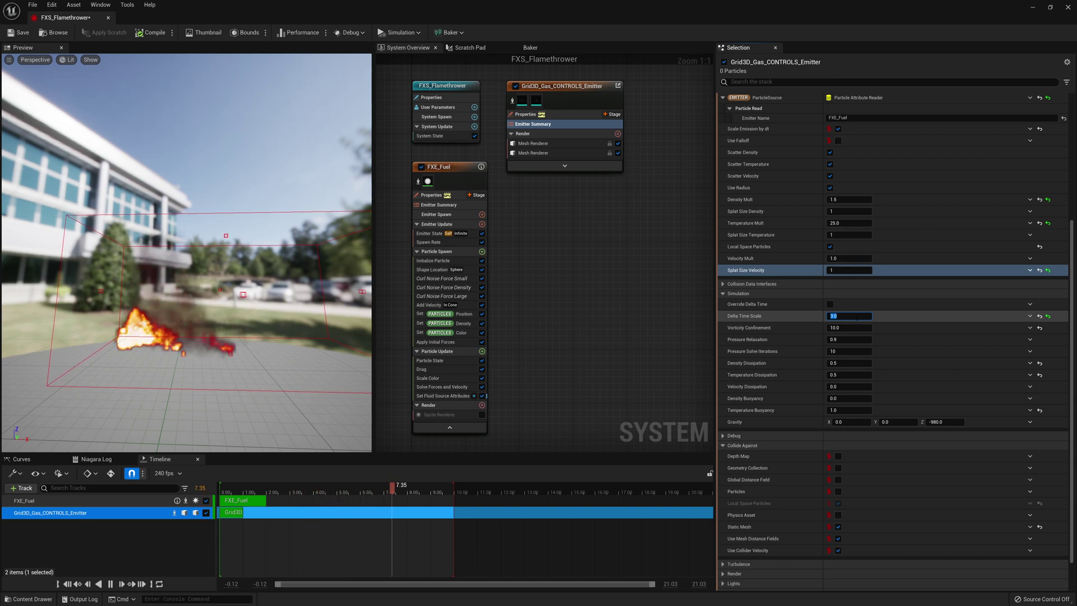
type("1")
key("Return")
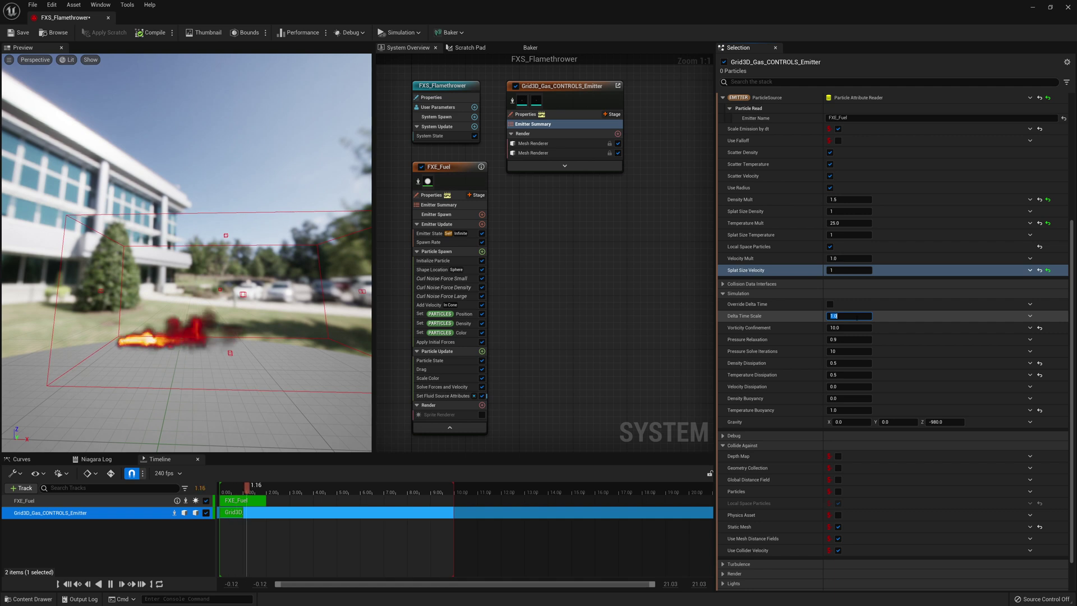
type("0.5")
key("Return")
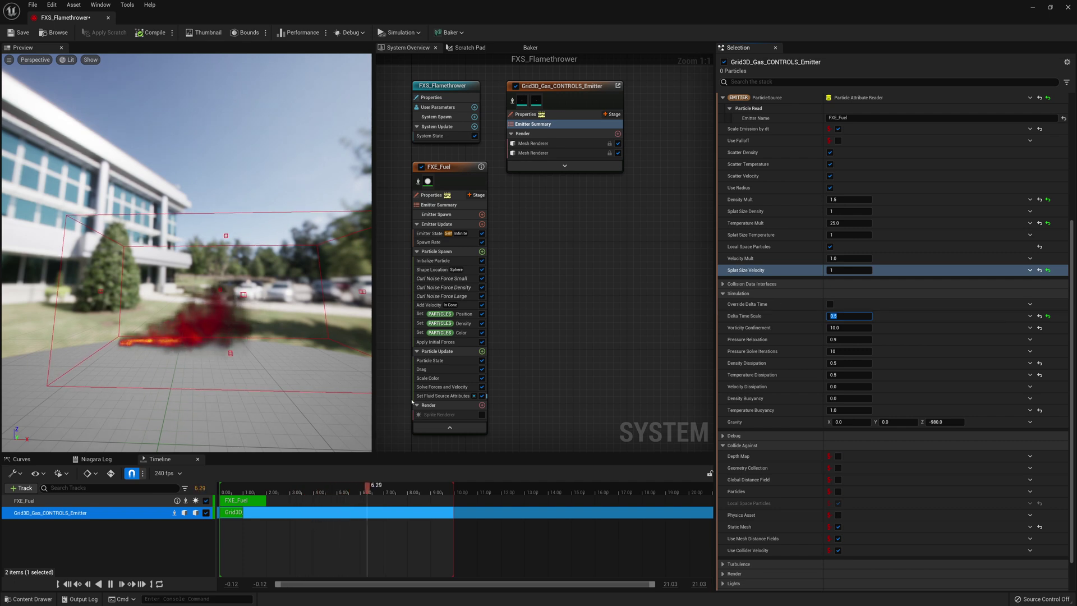
left_click_drag(152, 349, 191, 366)
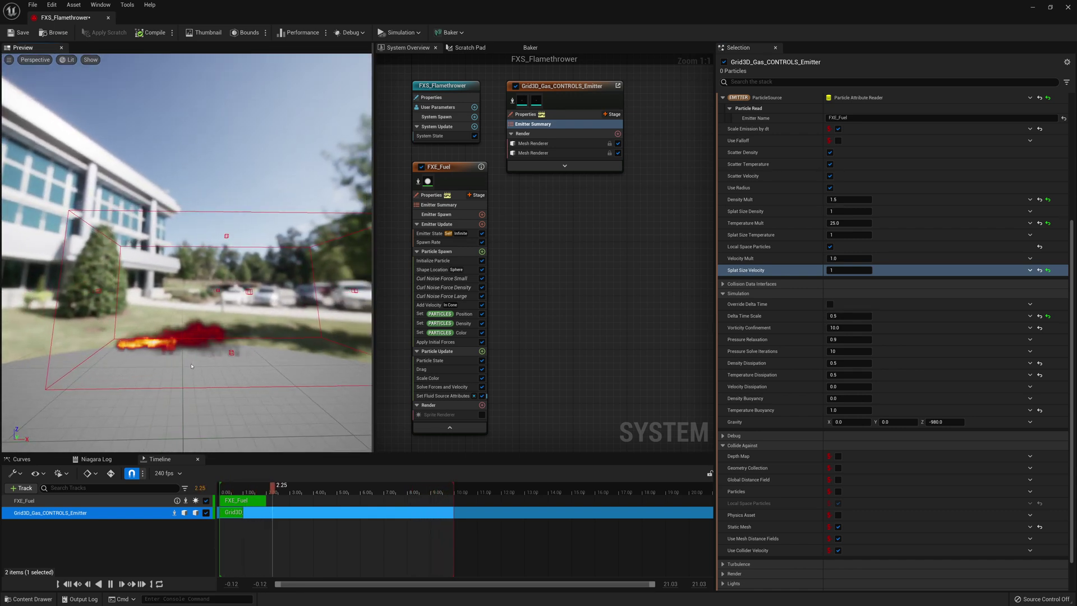
Set both Density Dissipation and Temperature Dissipation to 1 in the Simulation settings and inspect the flame from a new angle
left_click(774, 366)
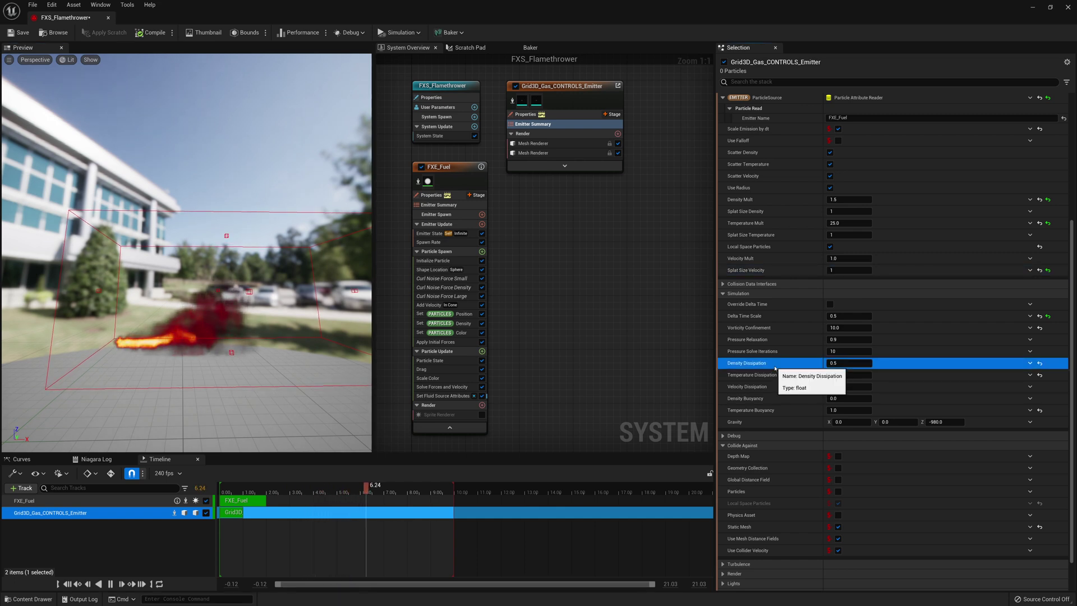
left_click(799, 376)
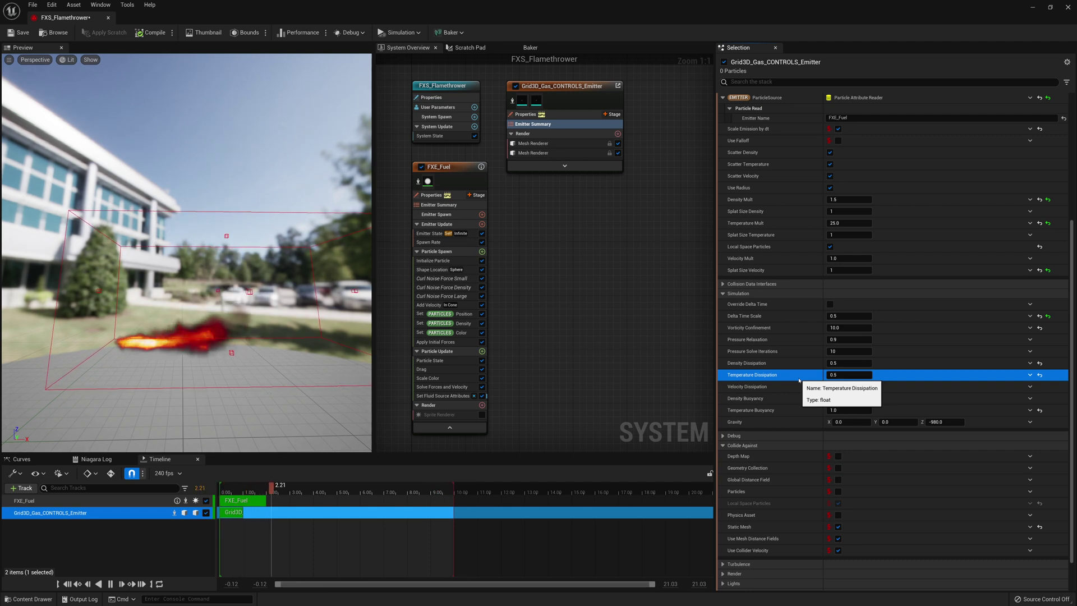
left_click(844, 363)
type("1")
key("Return")
left_click(851, 373)
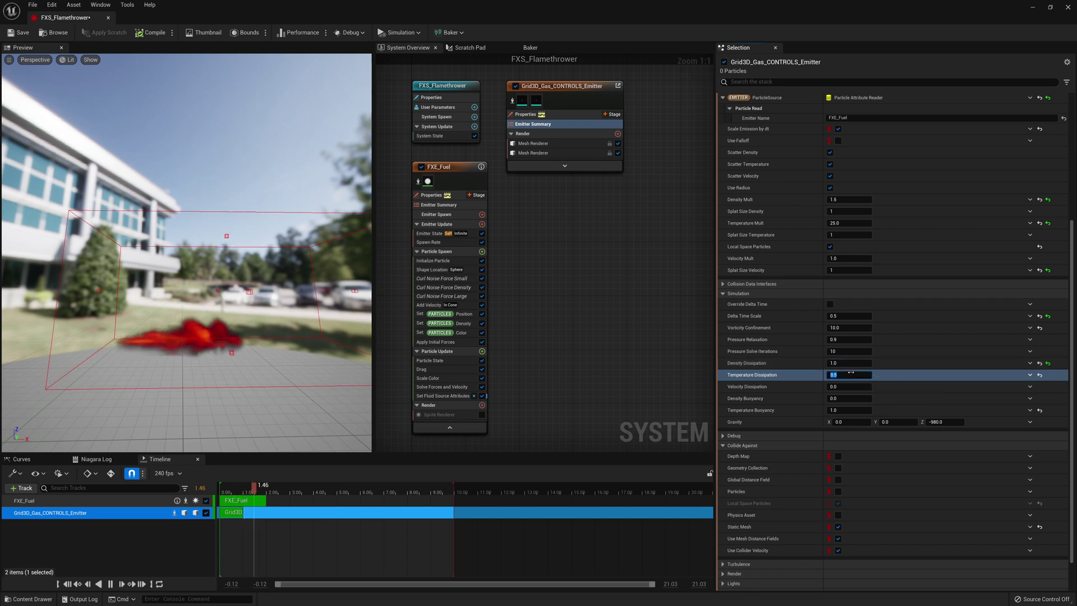
type("1")
key("Return")
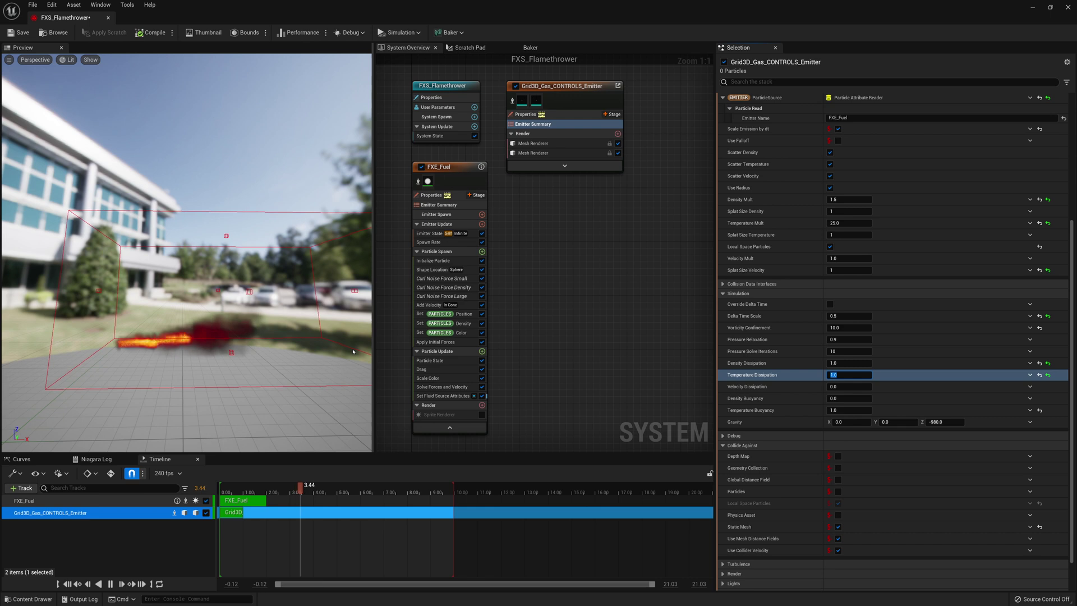
left_click_drag(352, 352, 263, 355)
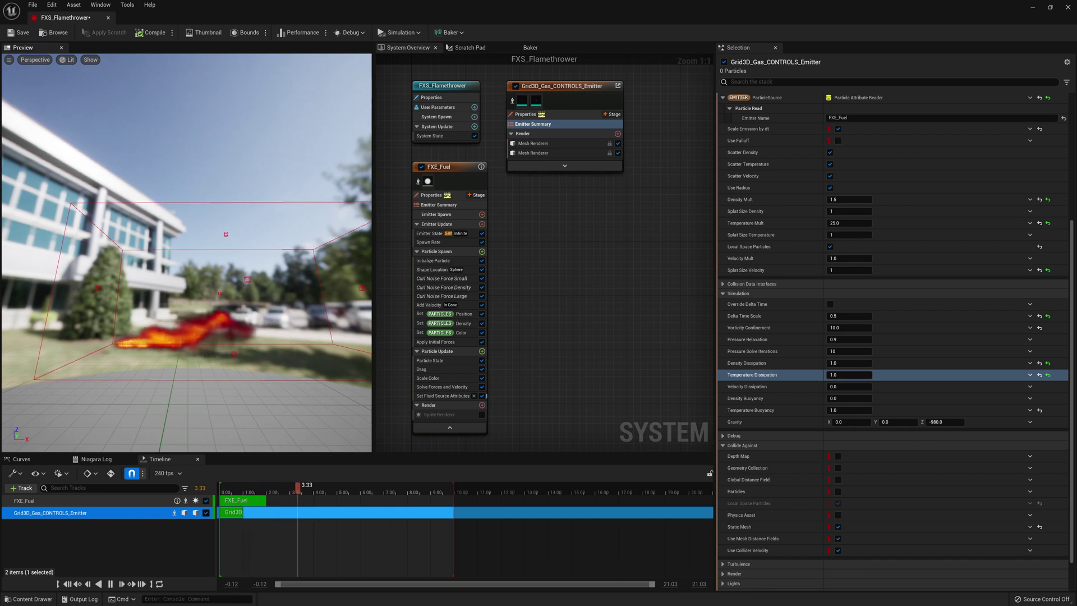
Adjust the smoke's opacity in the Render settings, trying Render Density Gain at 10 and 0 and settling on 0.5
scroll(744, 542, "down", 2)
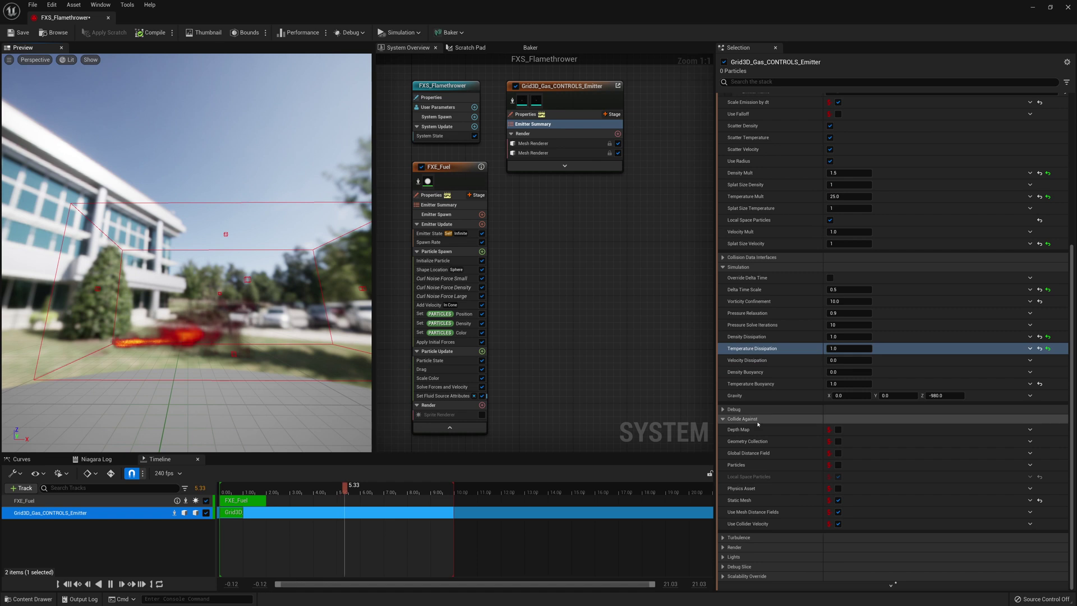
left_click(739, 546)
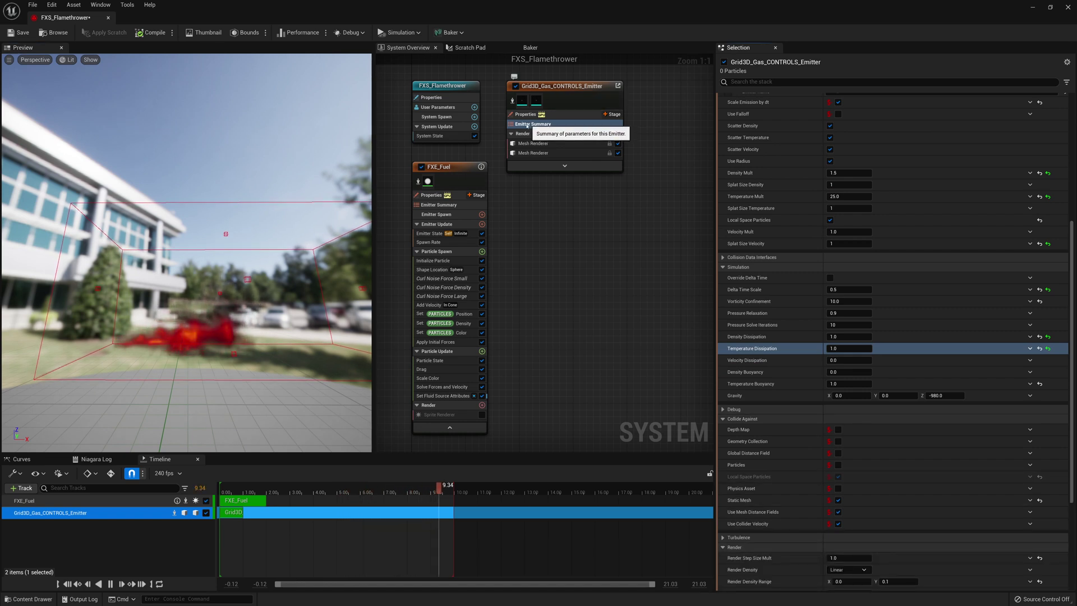
scroll(745, 373, "down", 5)
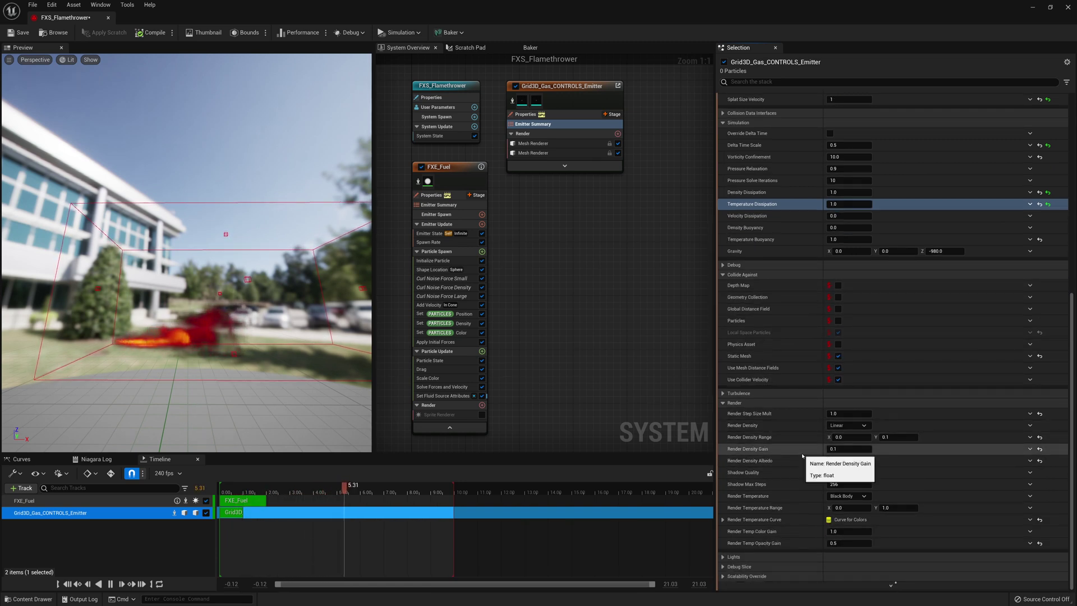
left_click(837, 451)
type("1")
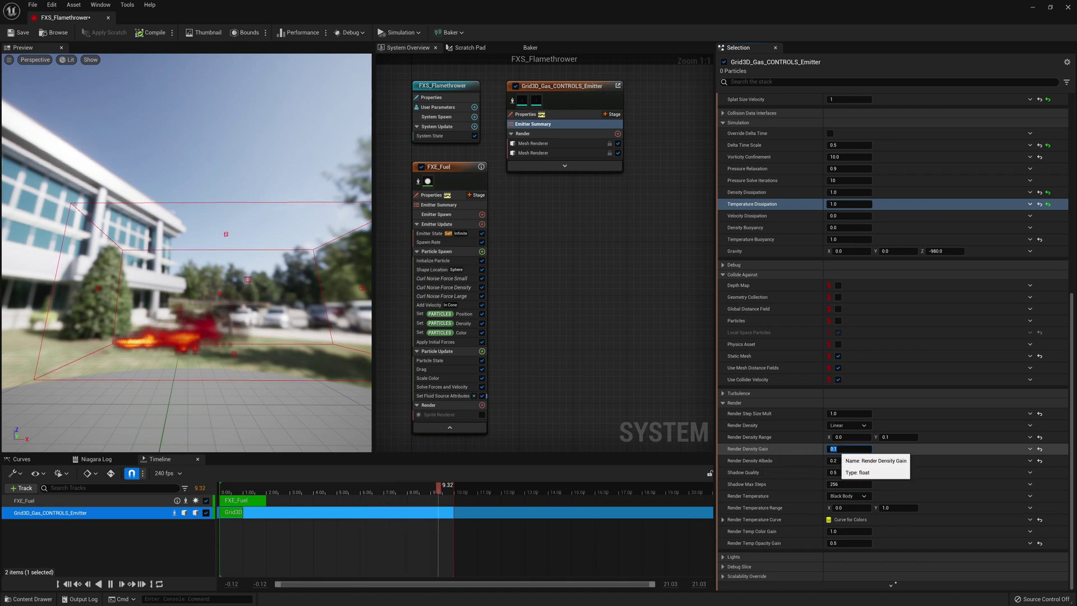
type("0")
key("Return")
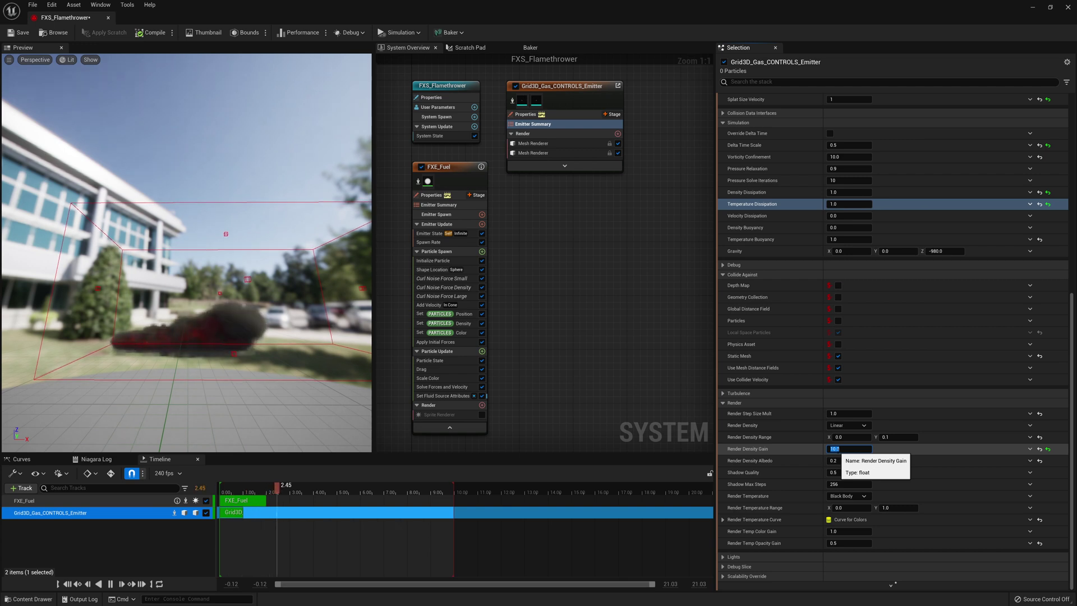
type("0")
key("Return")
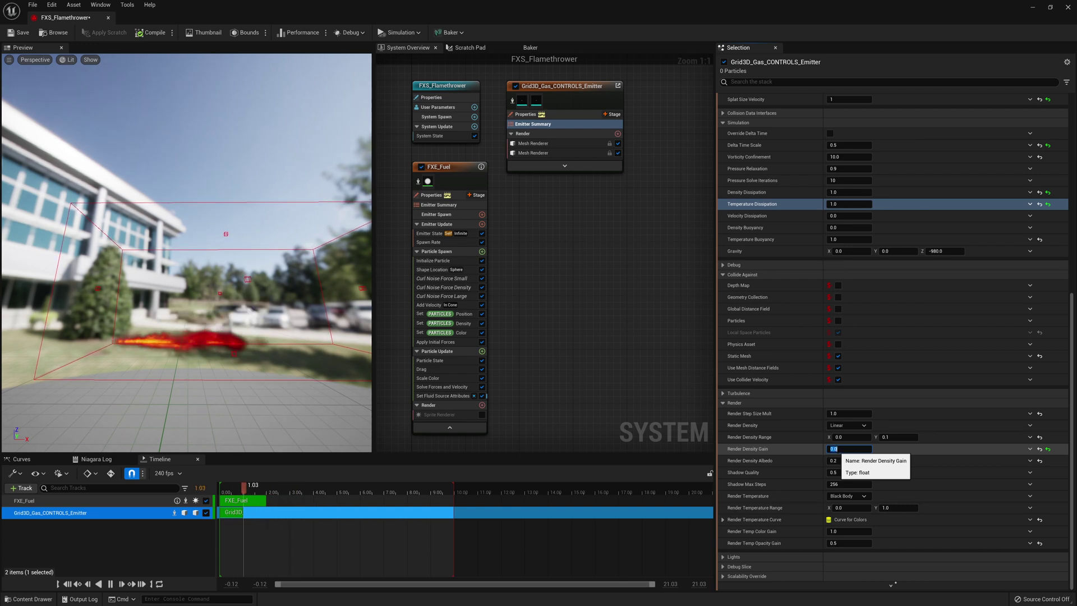
type("0.5")
key("Return")
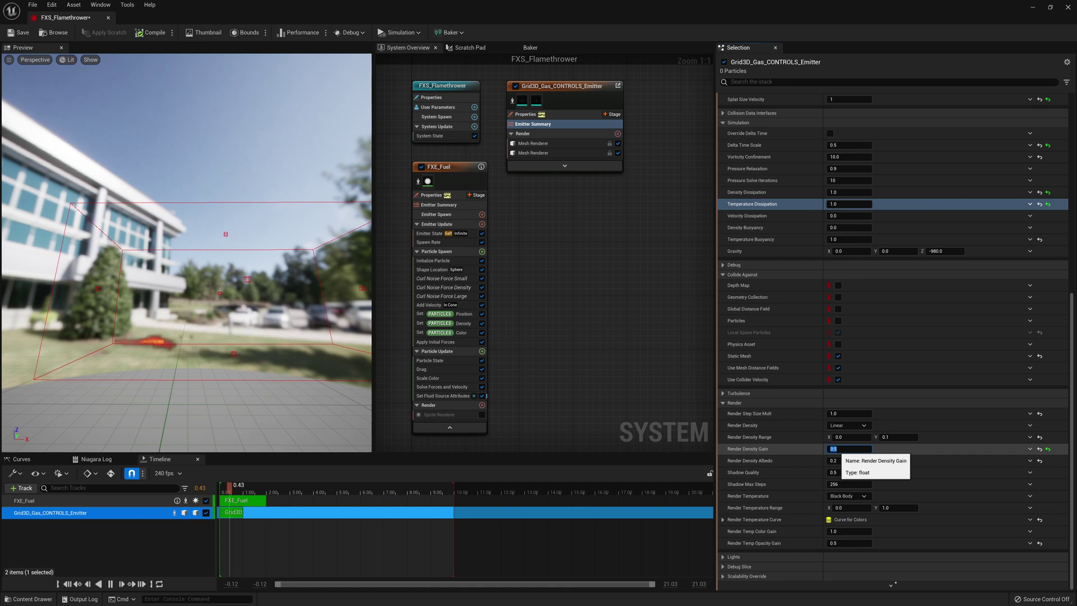
Darken the smoke, trying Render Density Albedo at 1 and settling on 0.1
left_click(845, 460)
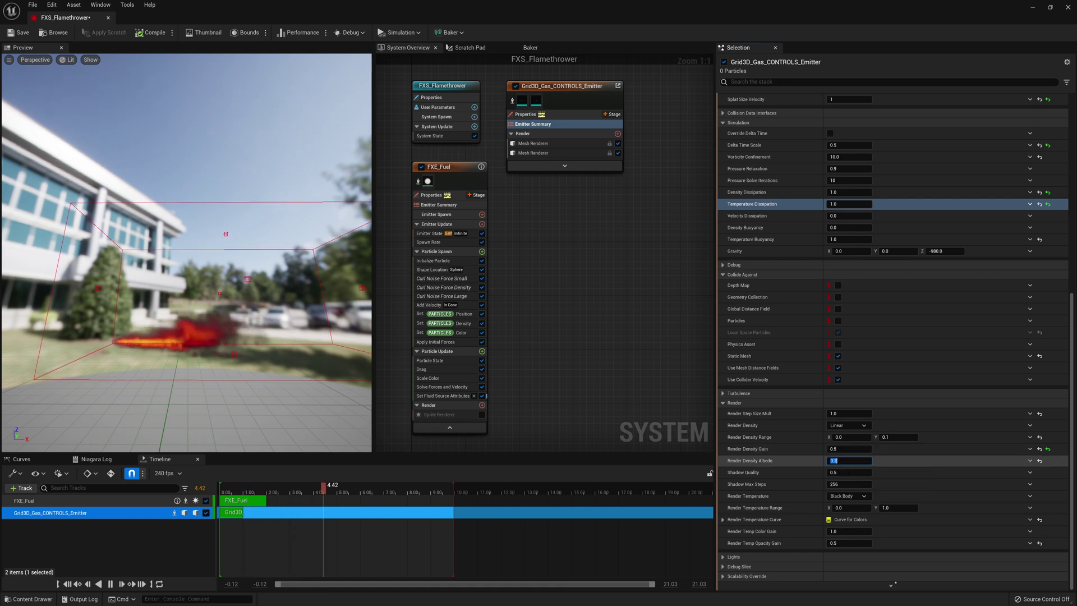
type("1")
key("Return")
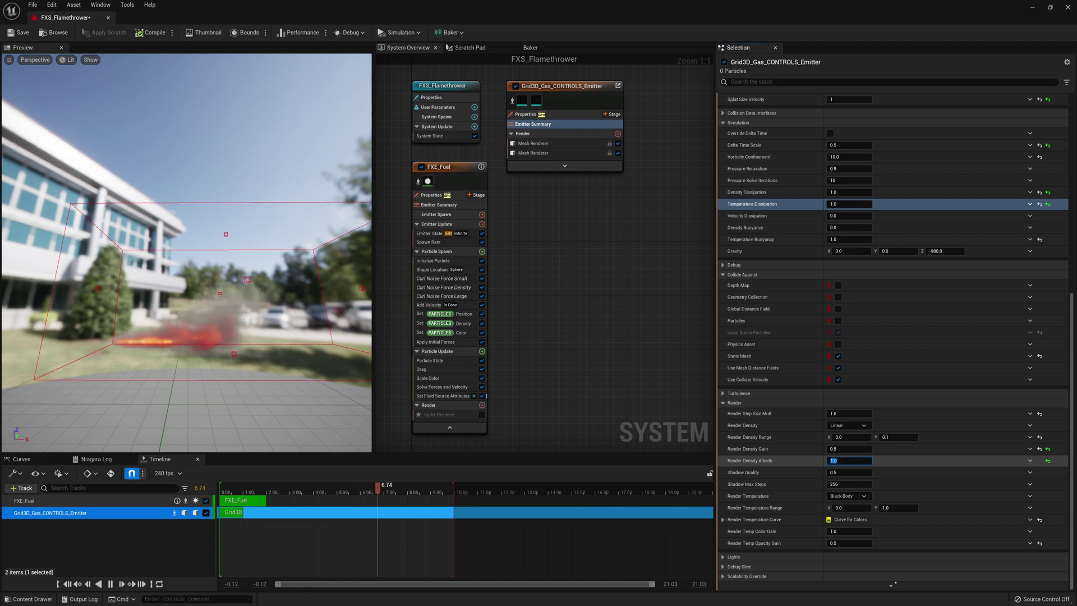
type("0.1")
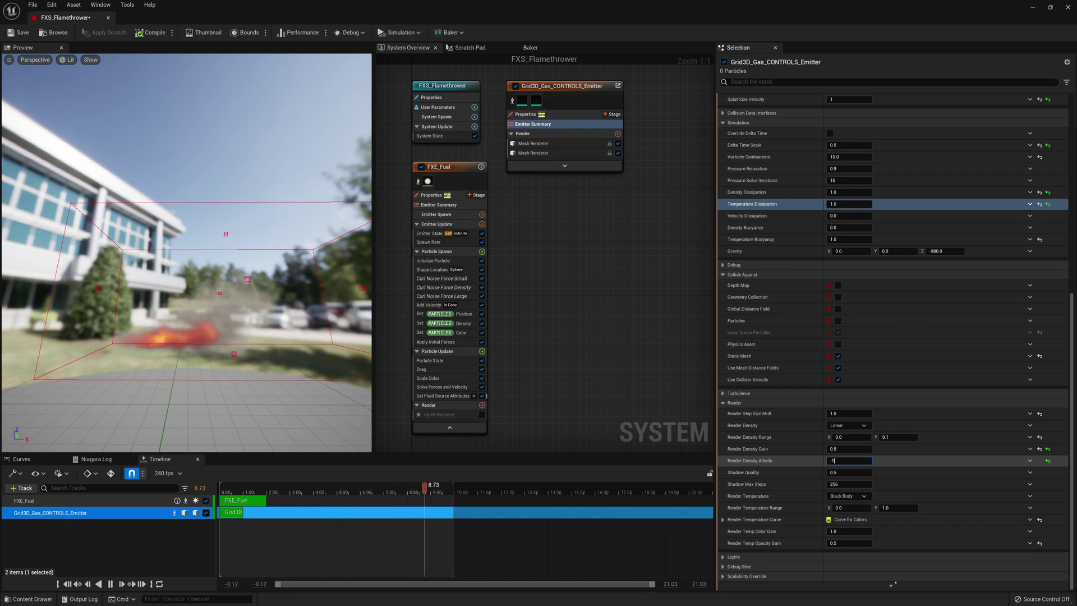
key("Return")
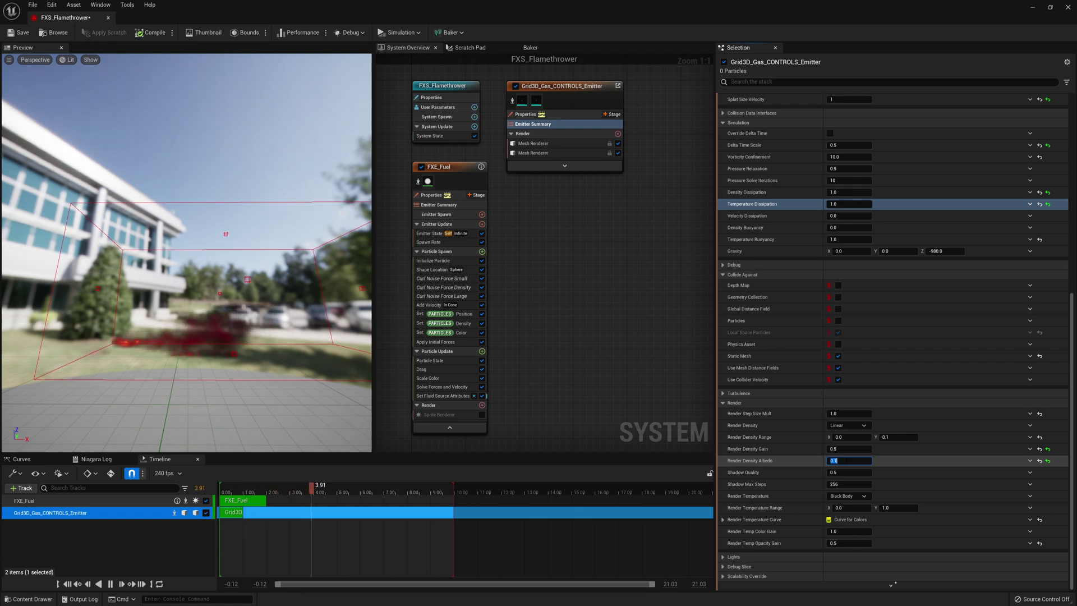
Switch Render Temperature to Curve and expand the gradient of the Render Temperature Curve
left_click(804, 499)
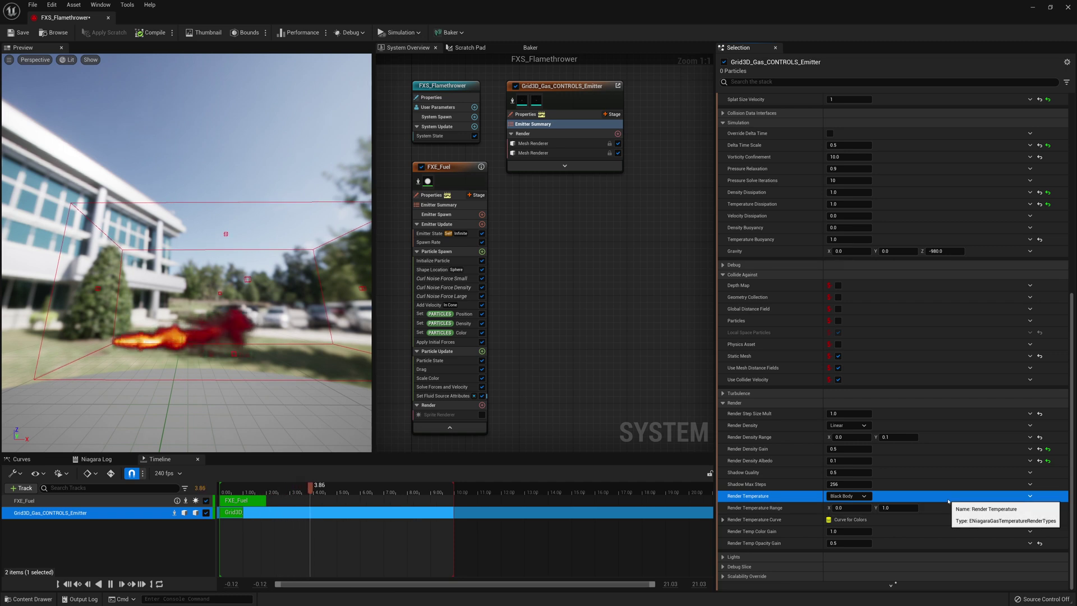
left_click(864, 496)
left_click(861, 526)
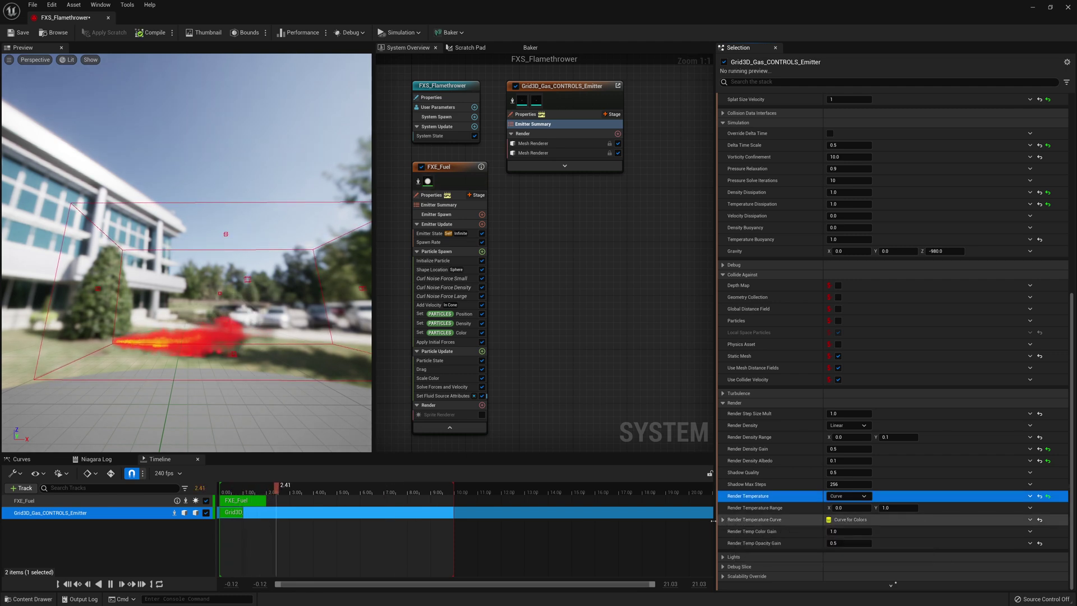
left_click(723, 520)
left_click(730, 534)
scroll(785, 522, "down", 2)
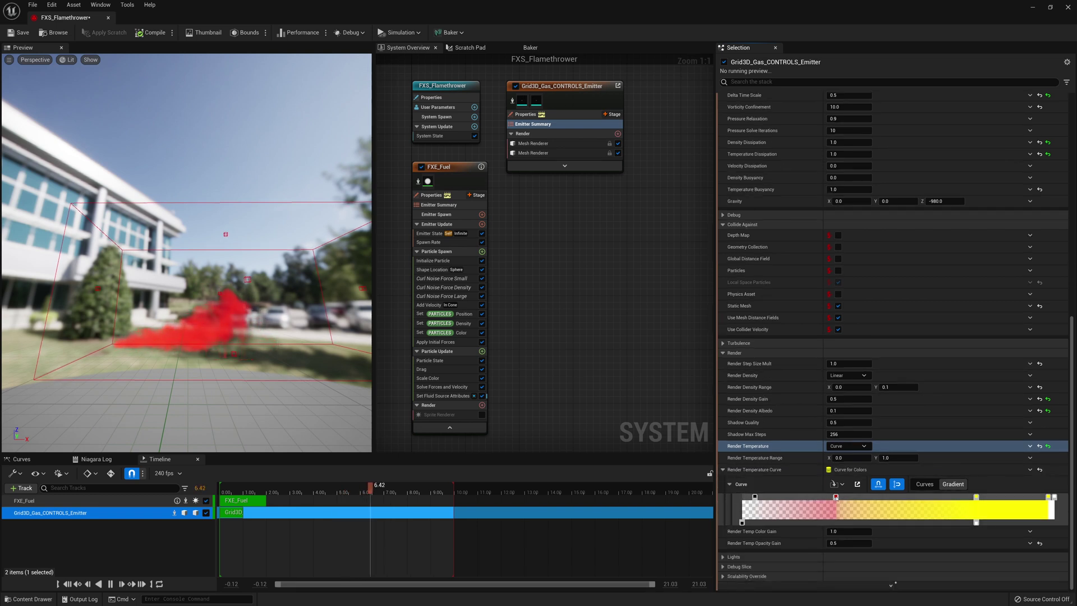
Recolor the temperature gradient, changing the red stop to violet-blue, the orange stop to light blue and the yellow stop near the end to blue
double_click(835, 497)
left_click(870, 424)
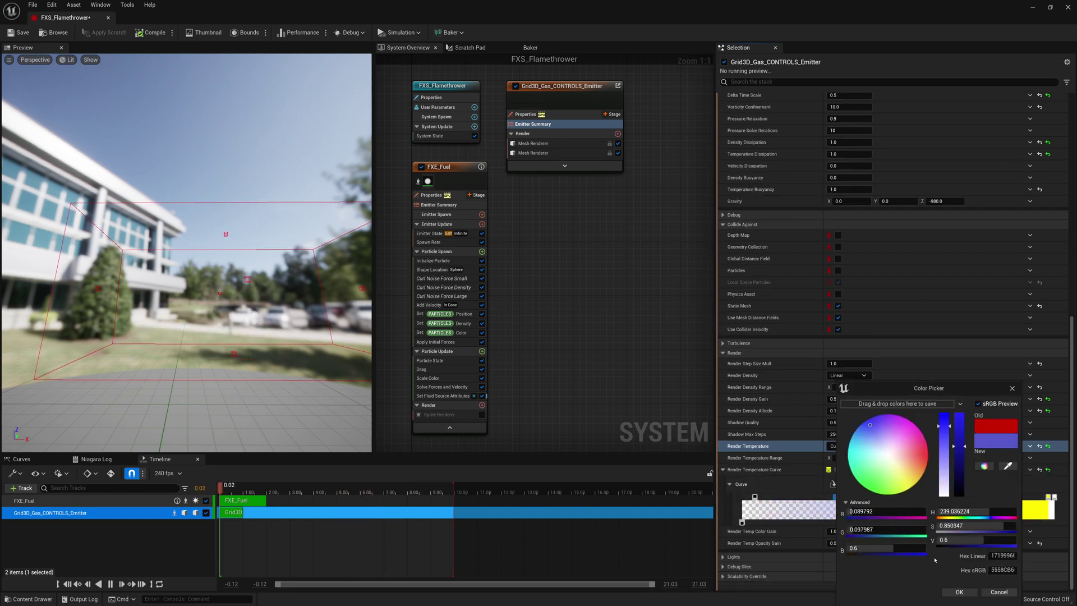
left_click(957, 593)
double_click(977, 497)
left_click(811, 430)
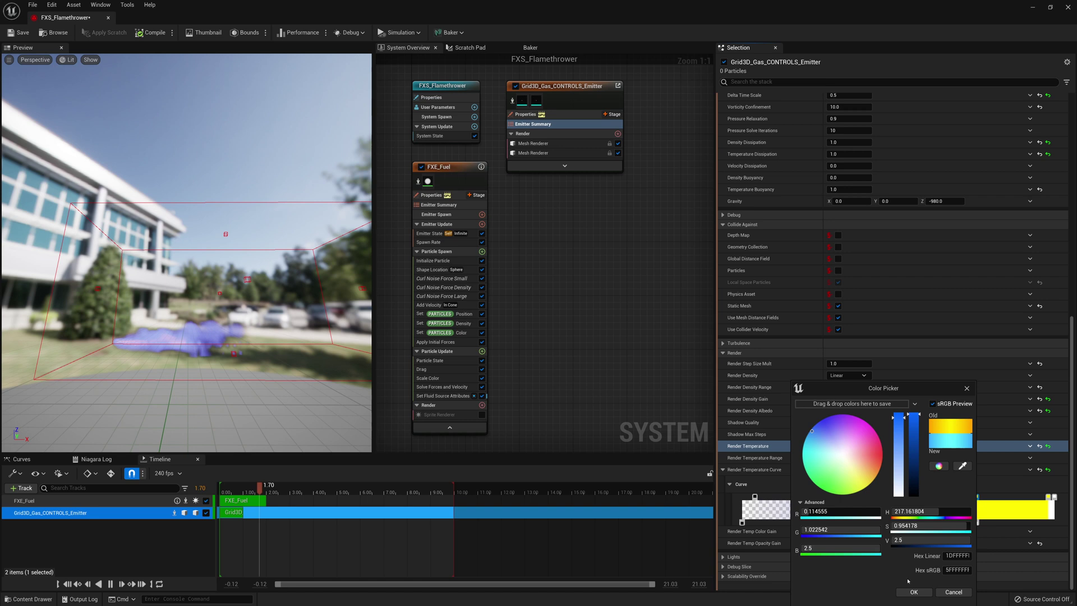
left_click(913, 592)
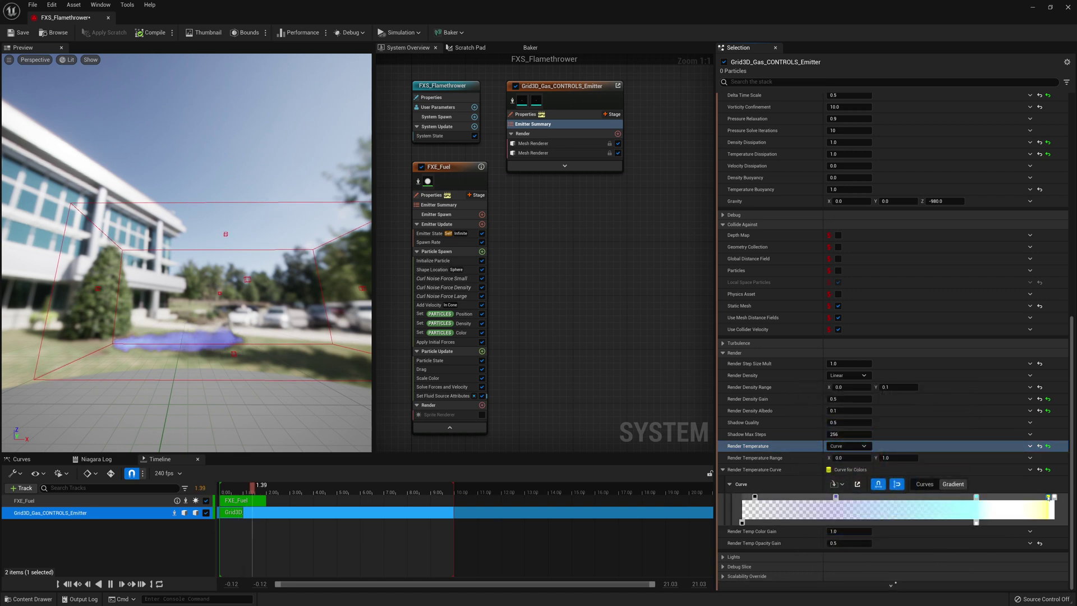
double_click(1048, 497)
left_click(897, 423)
left_click(983, 587)
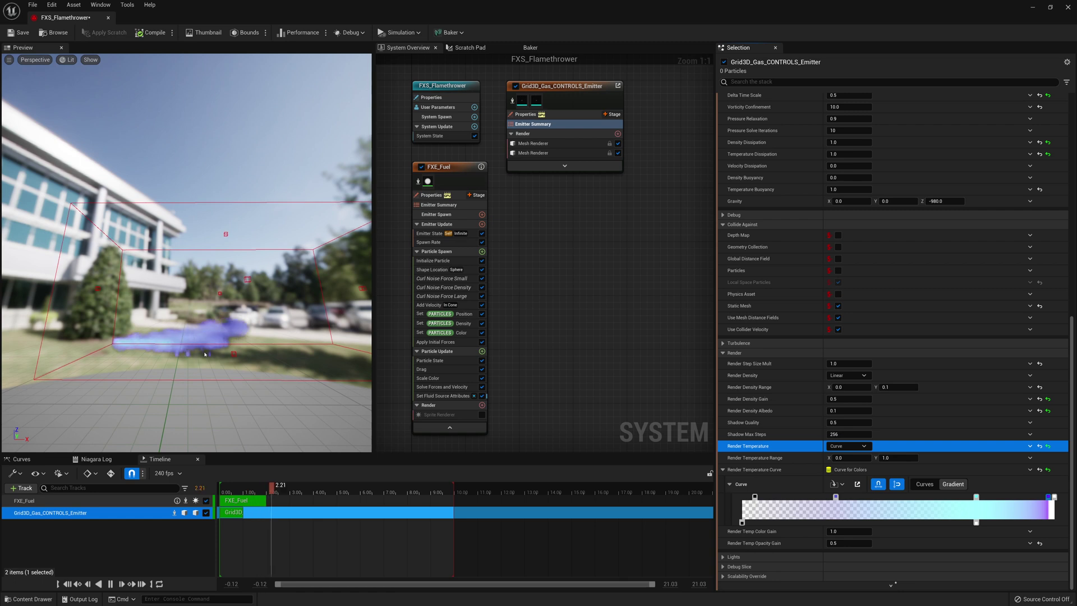
Return Render Temperature to Black Body and collapse the Render Temperature Curve
left_click(847, 445)
left_click(851, 468)
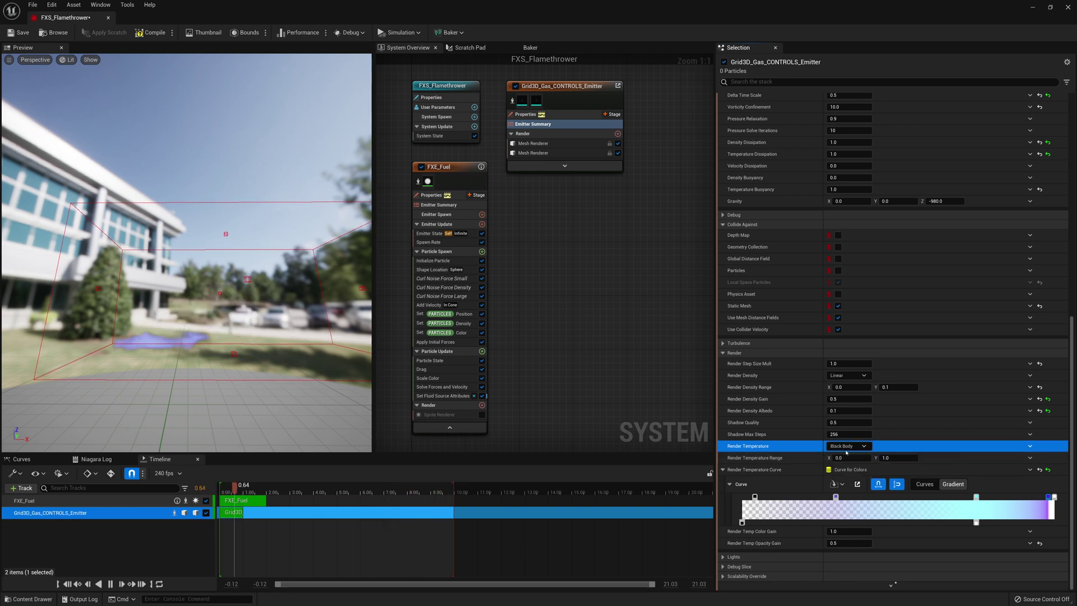
left_click(723, 469)
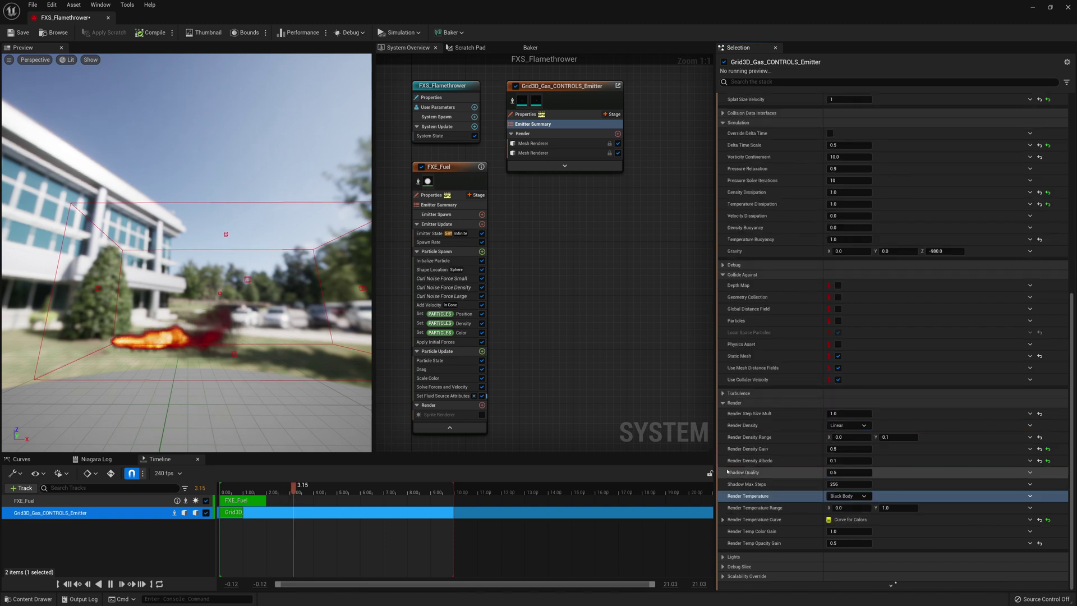
Open the X value of Render Temperature Range for editing
left_click(866, 507)
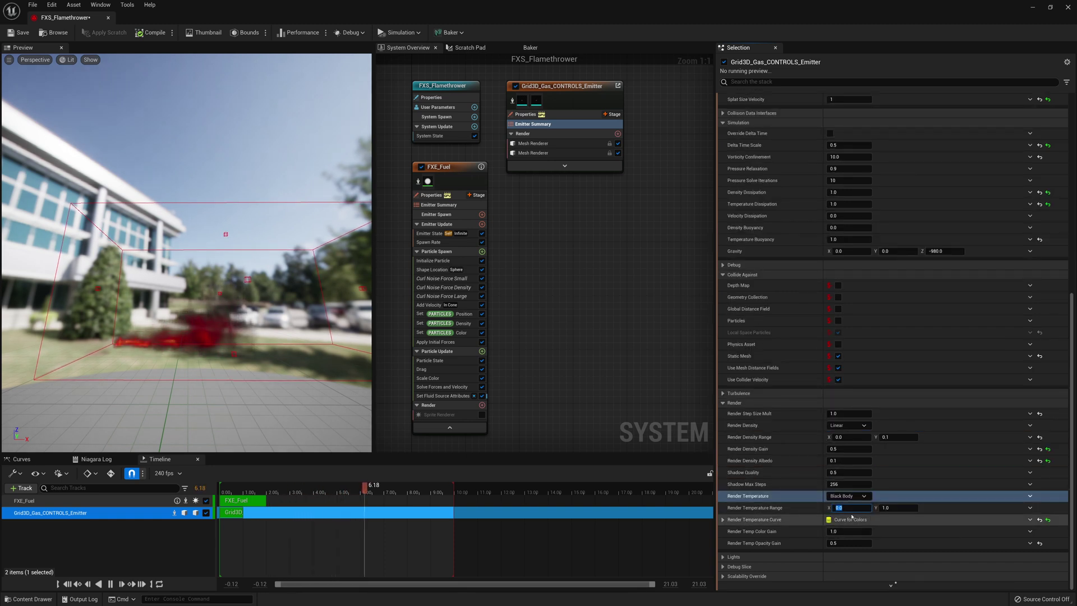
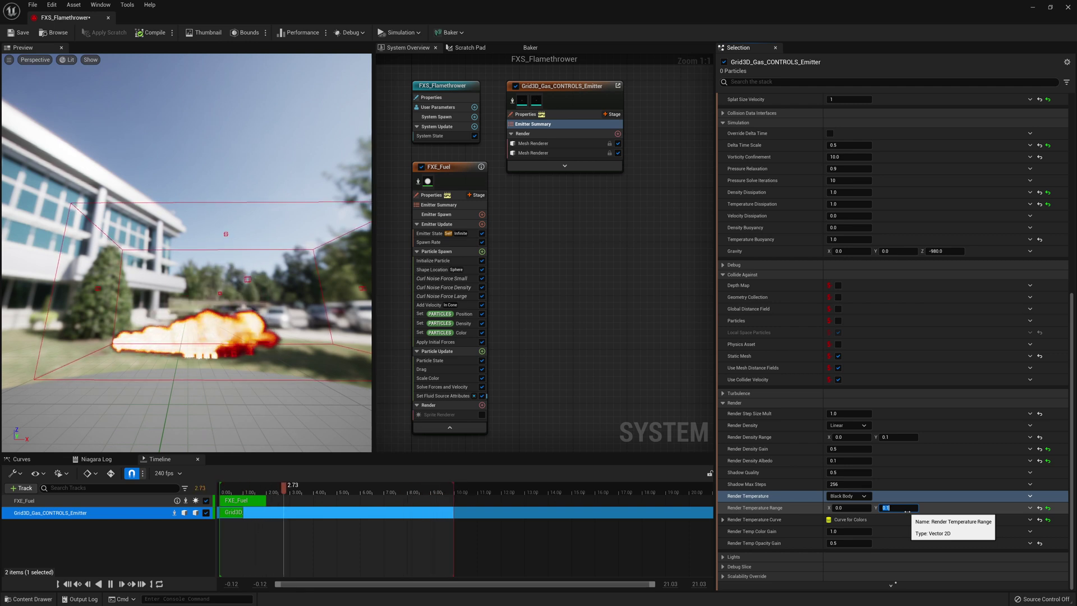
Try Render Temperature Range Y values of 2, 3 and 5, and settle on 0.8
type("2")
key("Return")
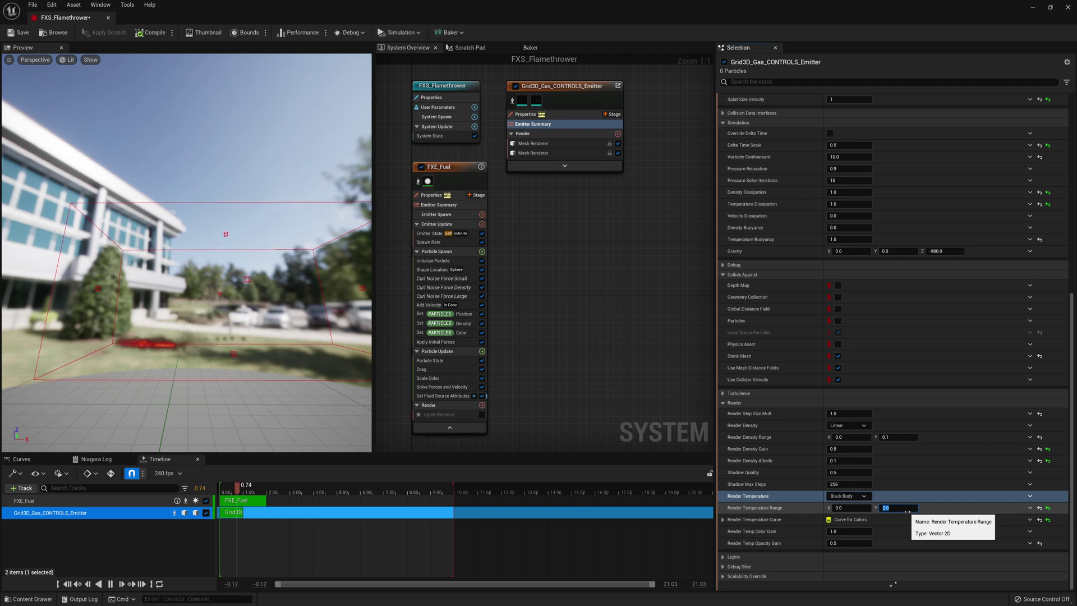
type("3")
key("Return")
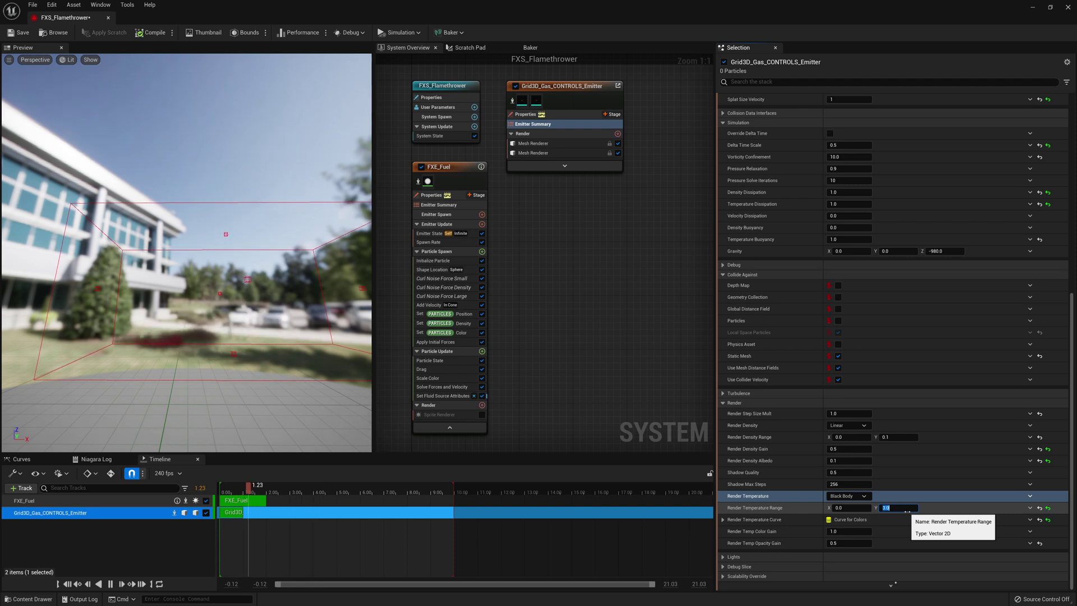
type("5")
key("Return")
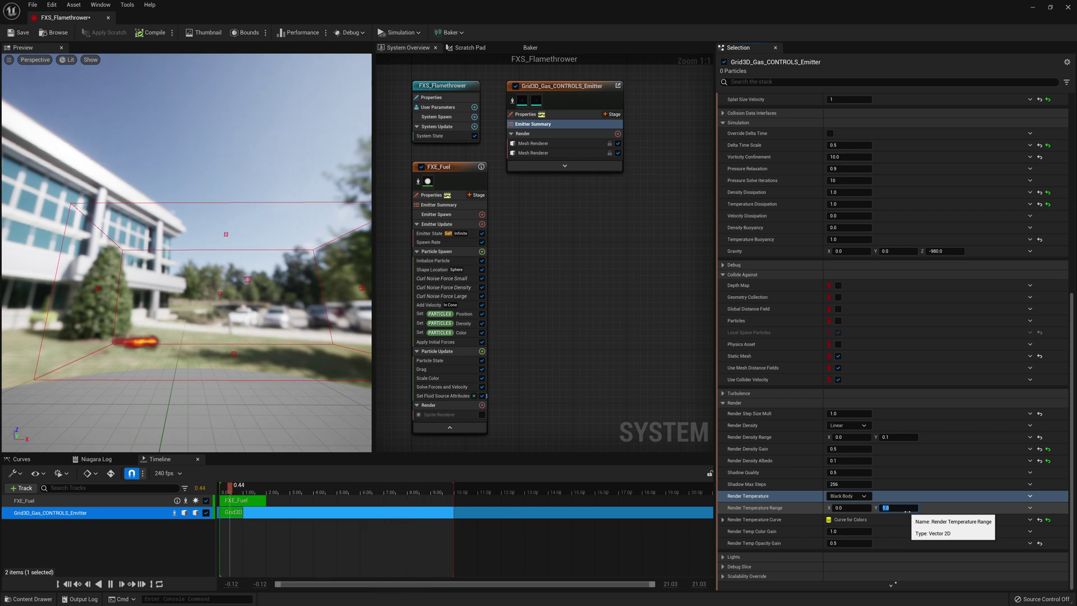
key("BackSpace")
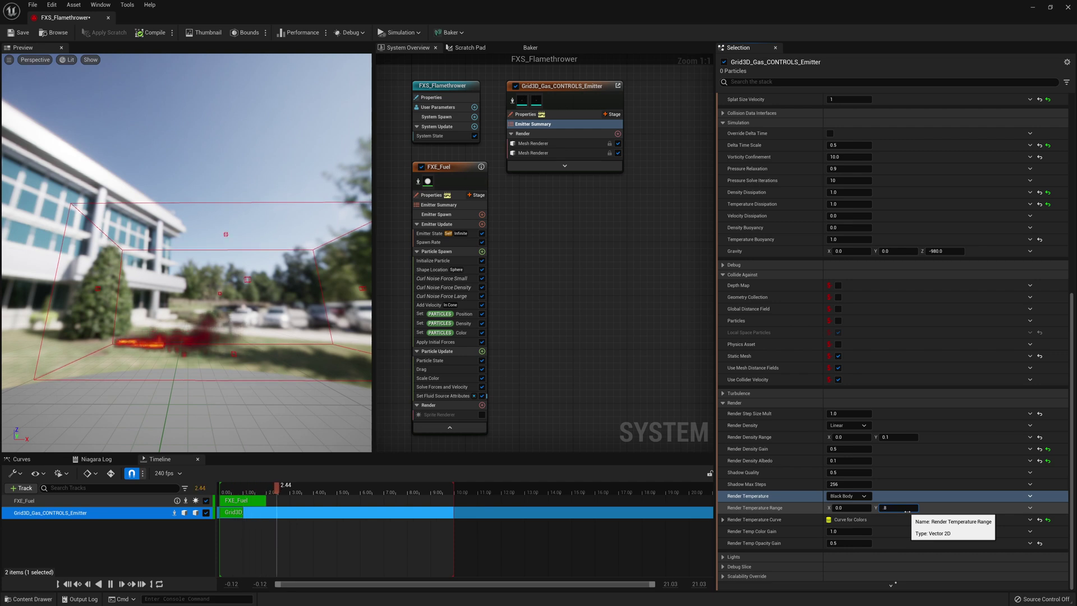
key("Return")
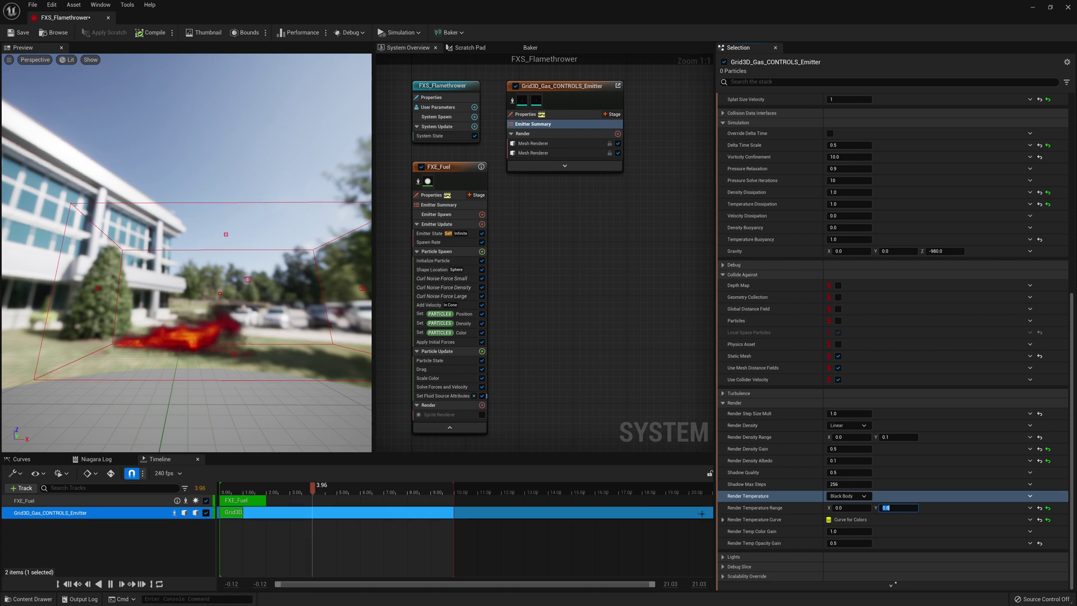
Try Render Temperature Range X values of 0.5 and 0.2, and return it to 0
left_click(850, 507)
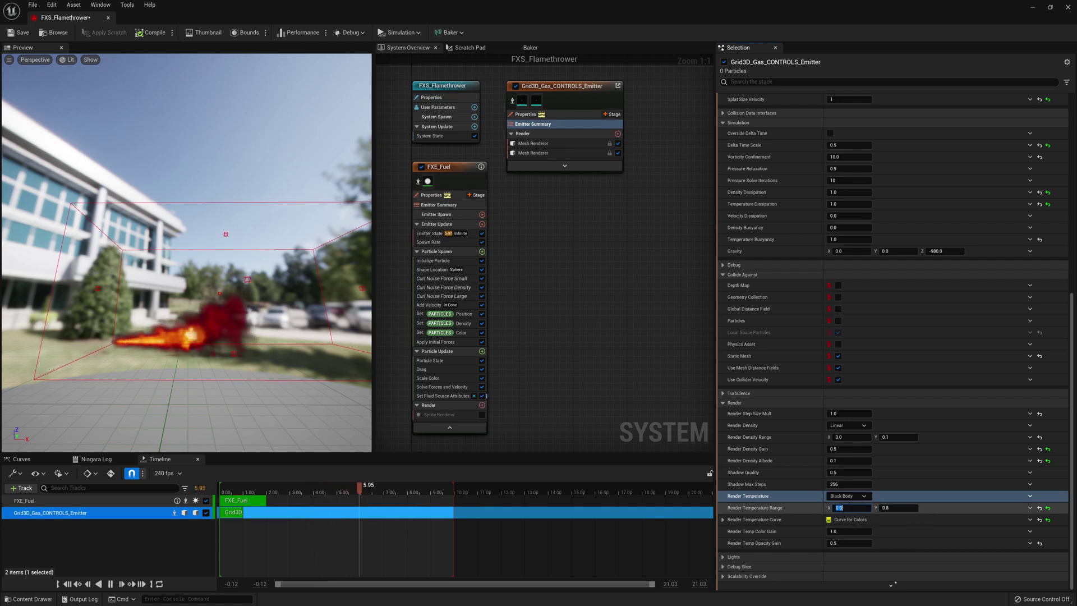
key("BackSpace")
type(".5")
key("Return")
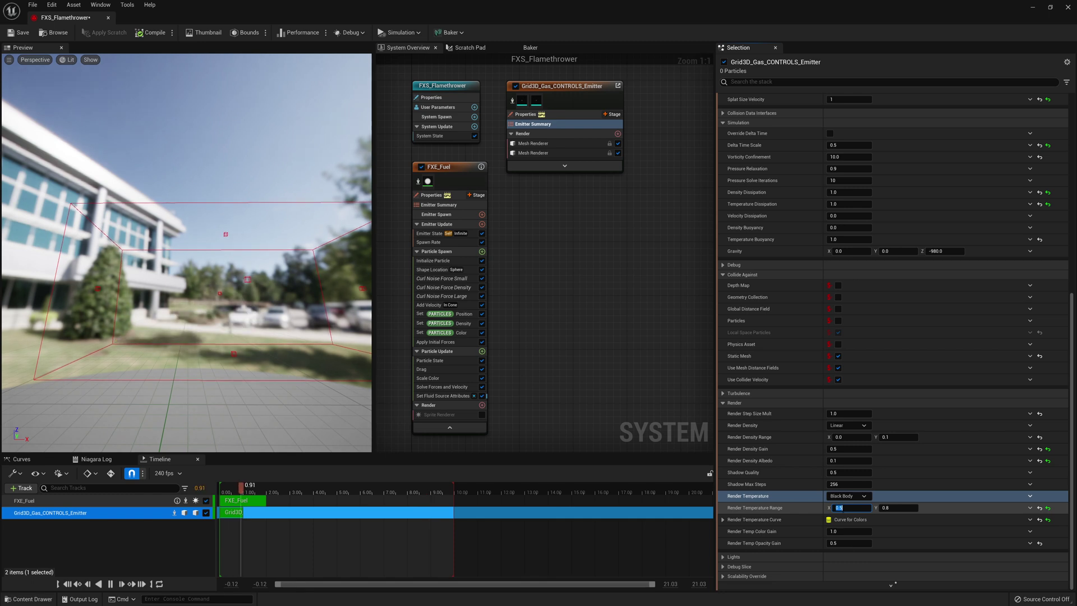
type(".2")
key("Return")
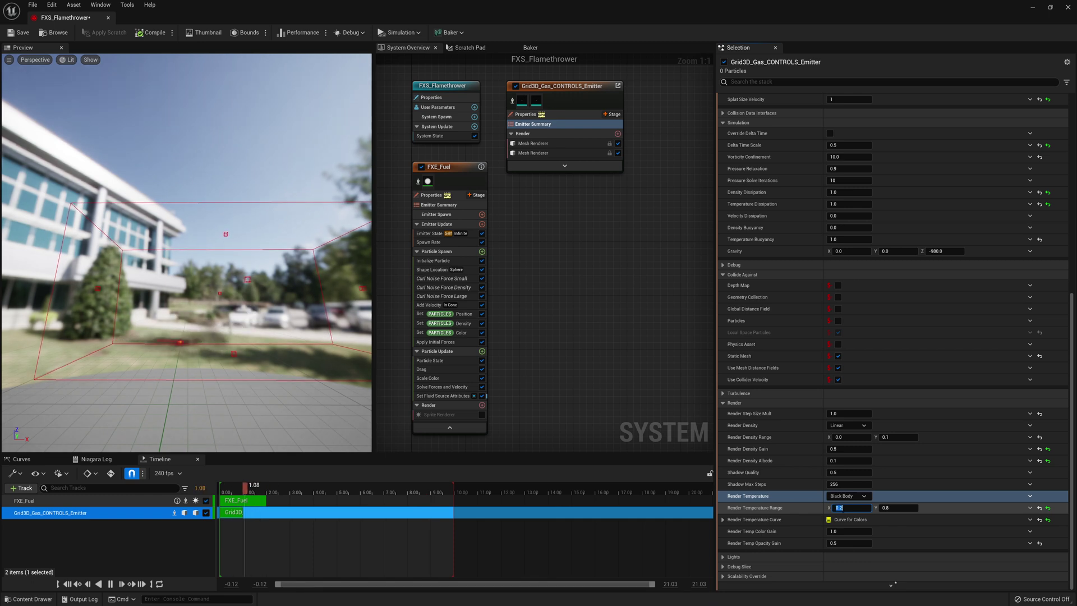
type("0")
key("Return")
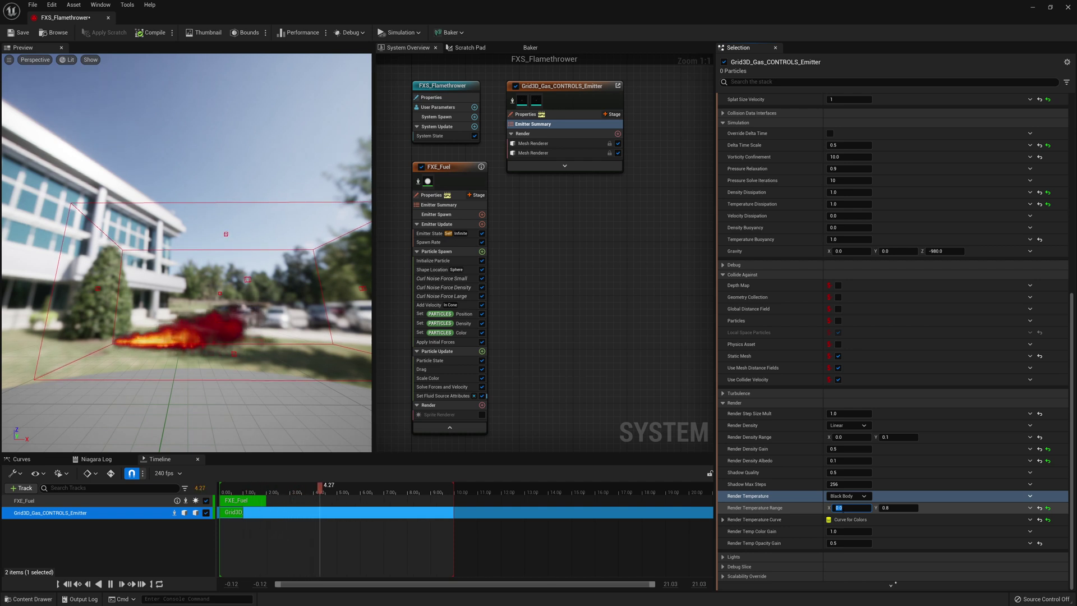
Try Render Temp Color Gain values of 10 and 1, and settle on 0.8
left_click(745, 532)
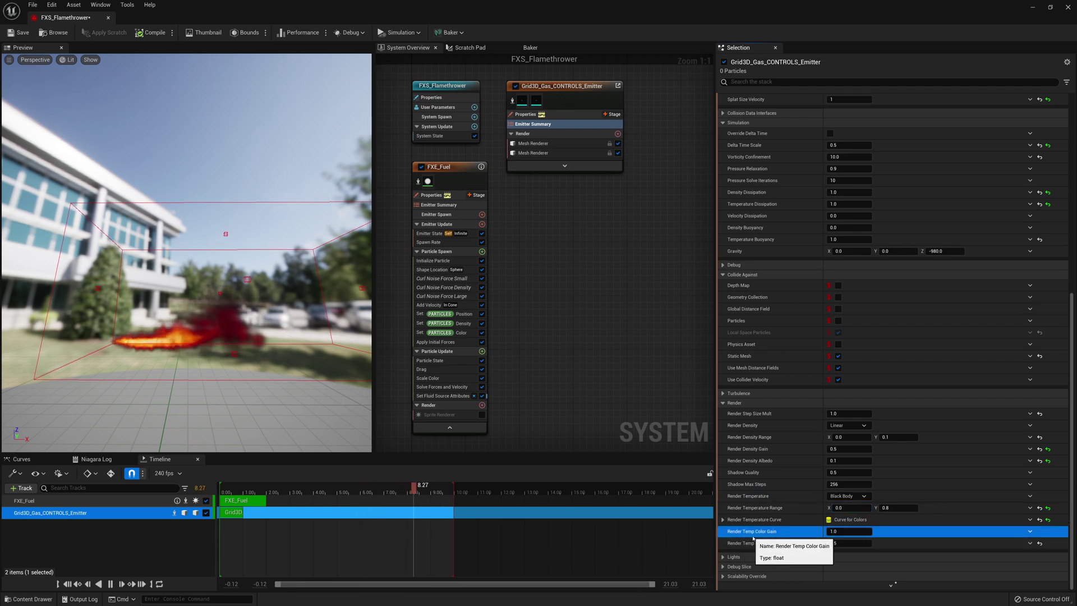
left_click(841, 531)
type("10")
key("Return")
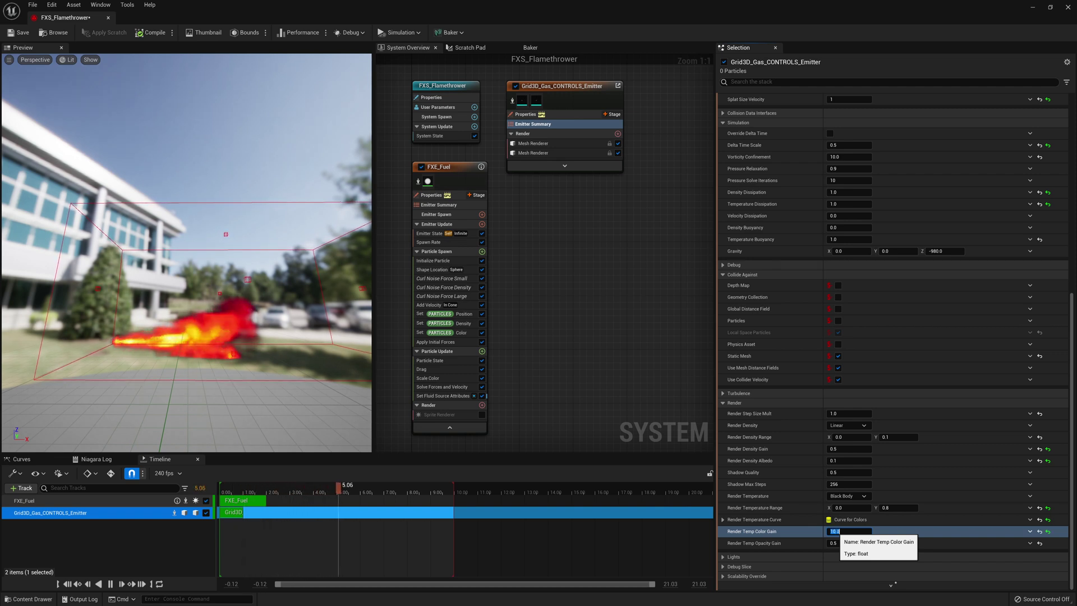
type("1")
key("Return")
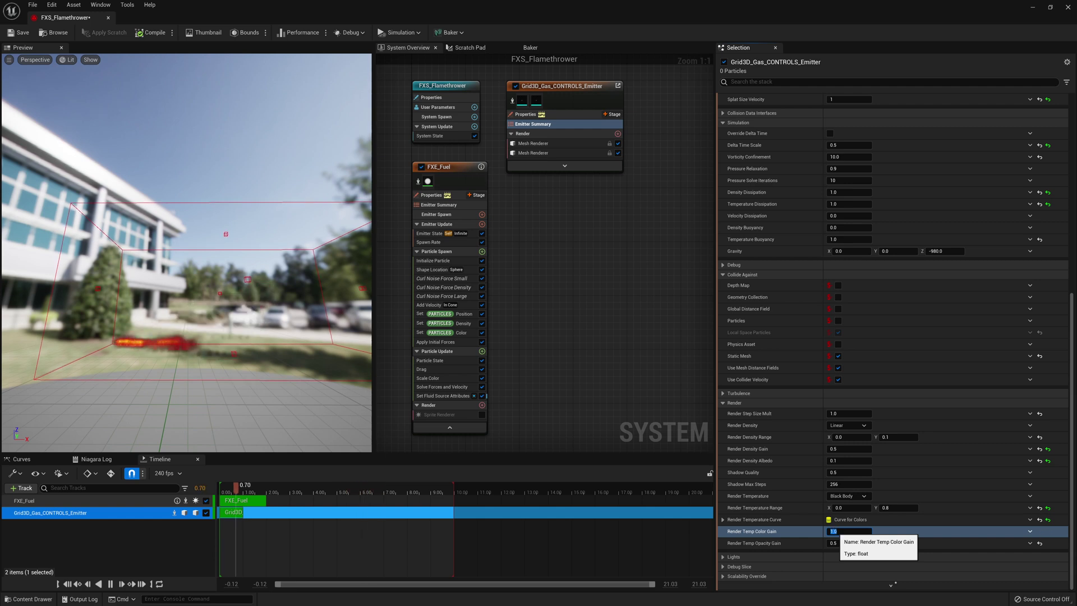
type(".8")
key("Return")
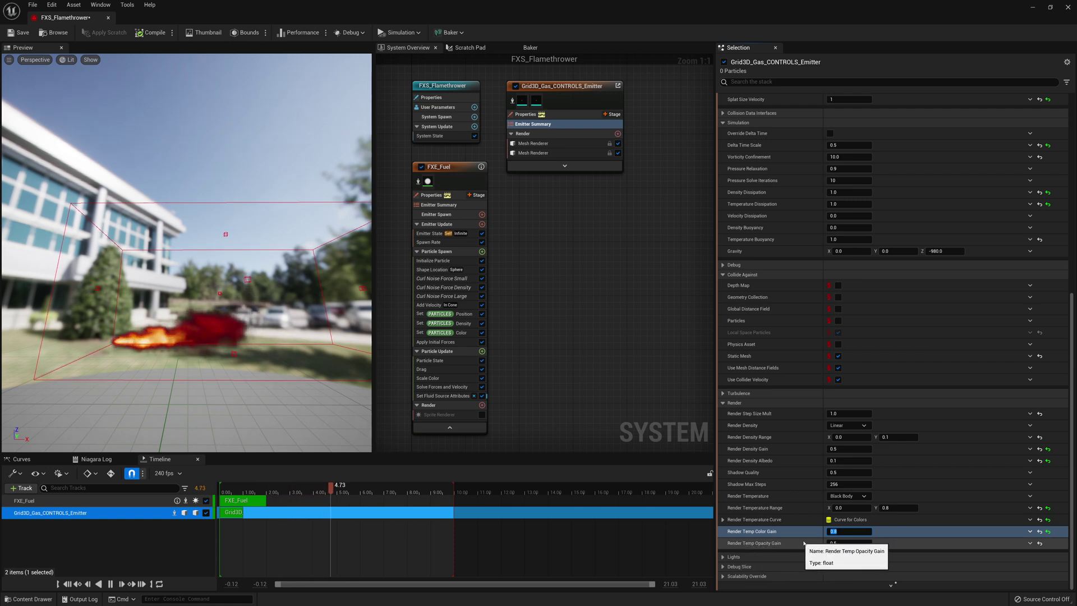
Try Render Temp Opacity Gain values of 5 and 0.1, and return it to 0.5
left_click(847, 543)
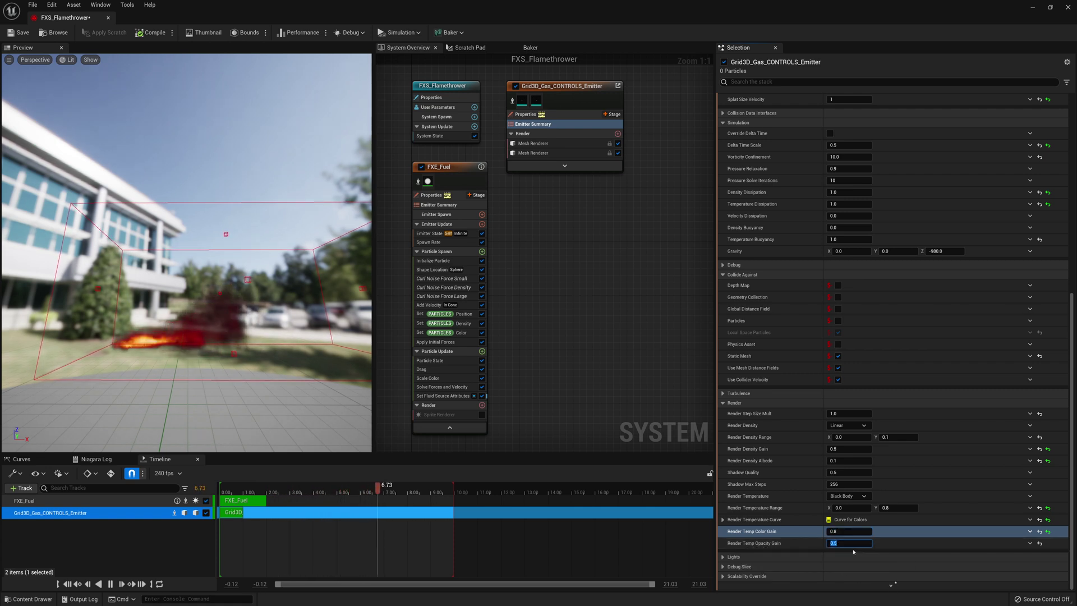
type("5")
key("Return")
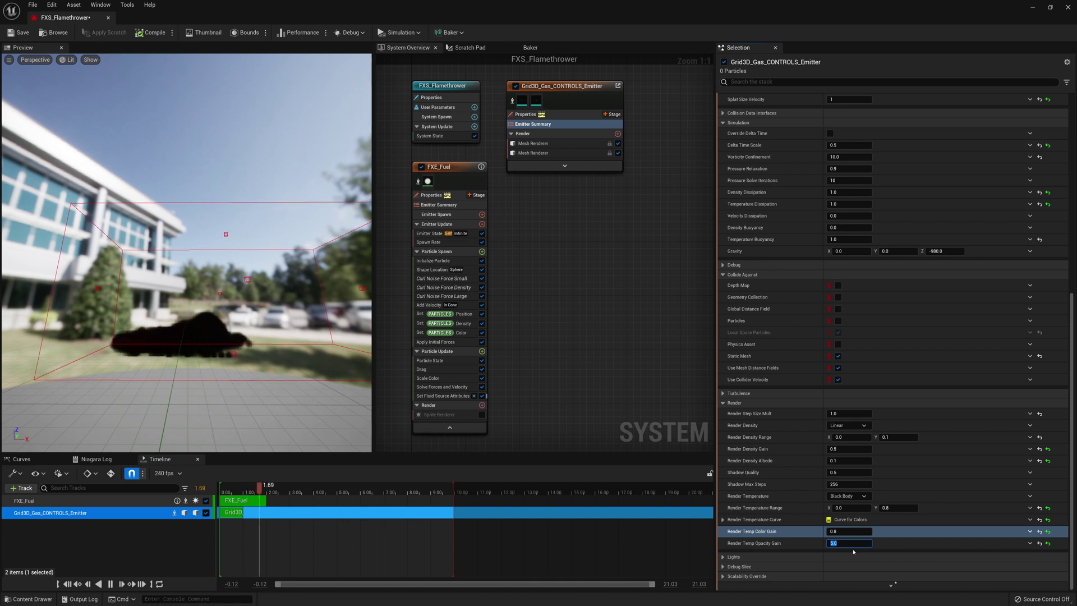
type("0.1")
key("Return")
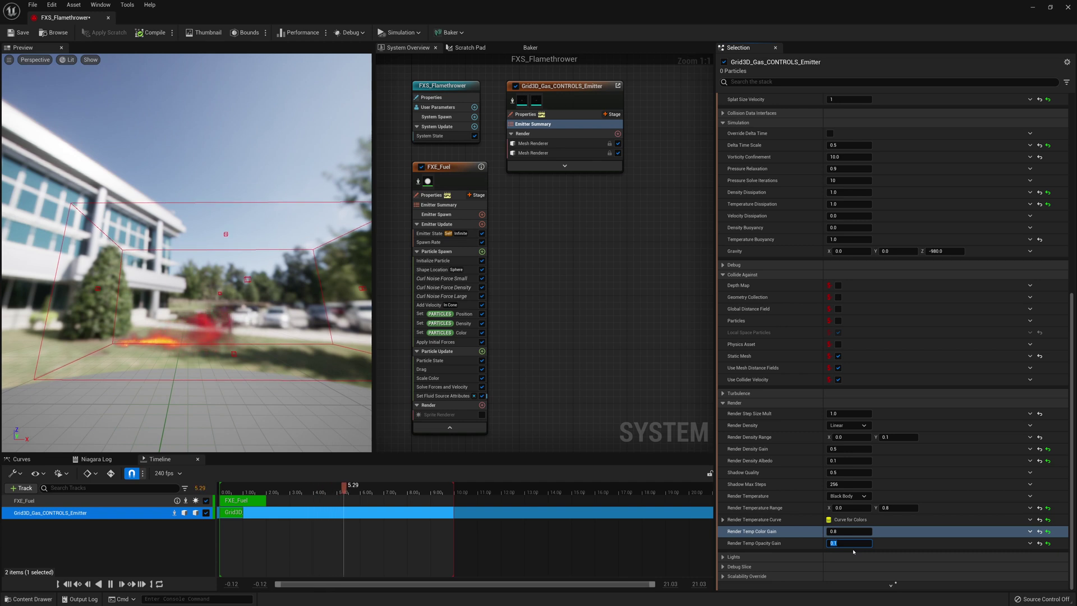
key("Return")
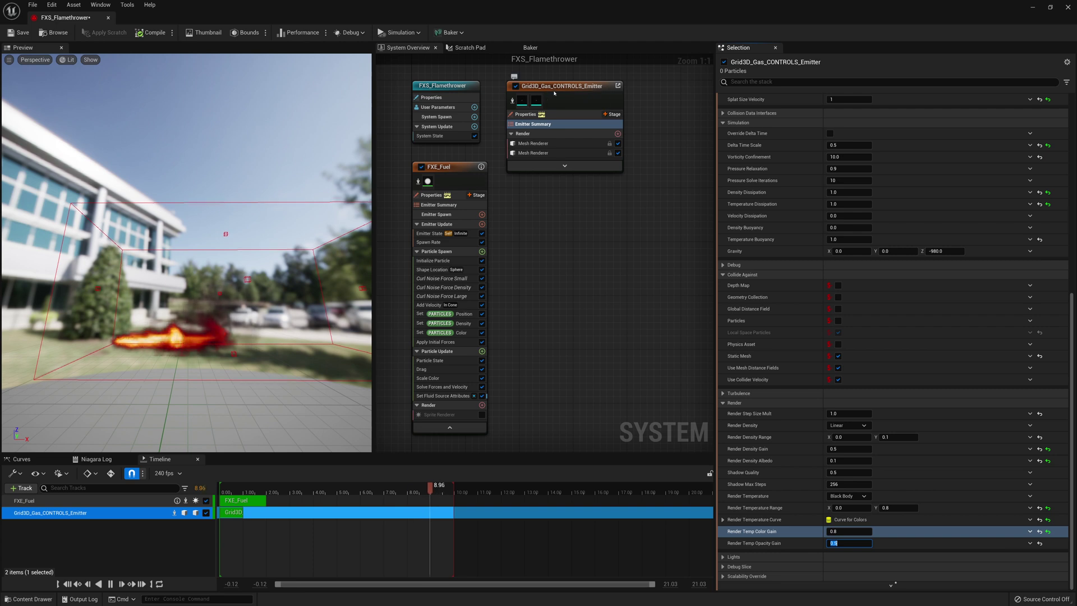
Select the Emitter Summary of Grid3D_Gas_CONTROLS_Emitter and save the Niagara system
left_click(561, 124)
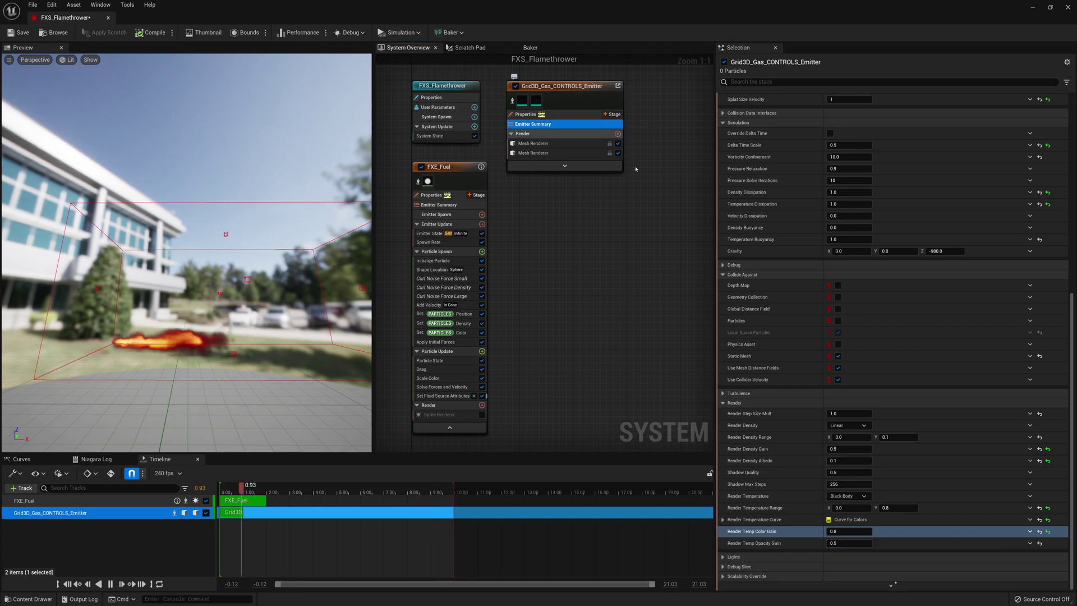
scroll(747, 359, "up", 2)
scroll(747, 359, "up", 15)
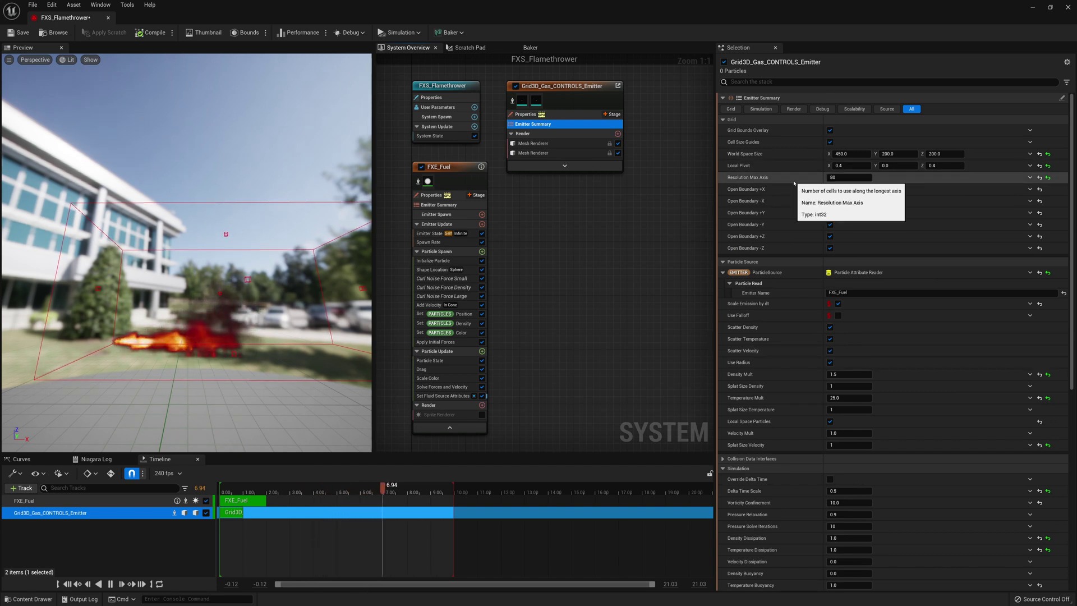
left_click(18, 33)
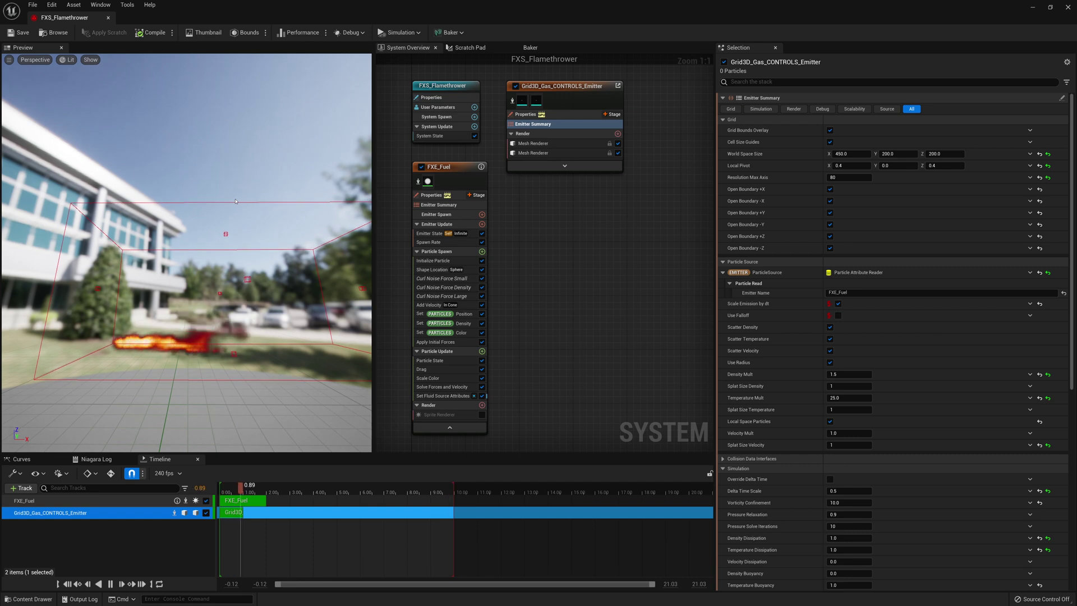
Set the gas grid's Resolution Max Axis to 200 and save the Niagara system
left_click(848, 178)
type("200")
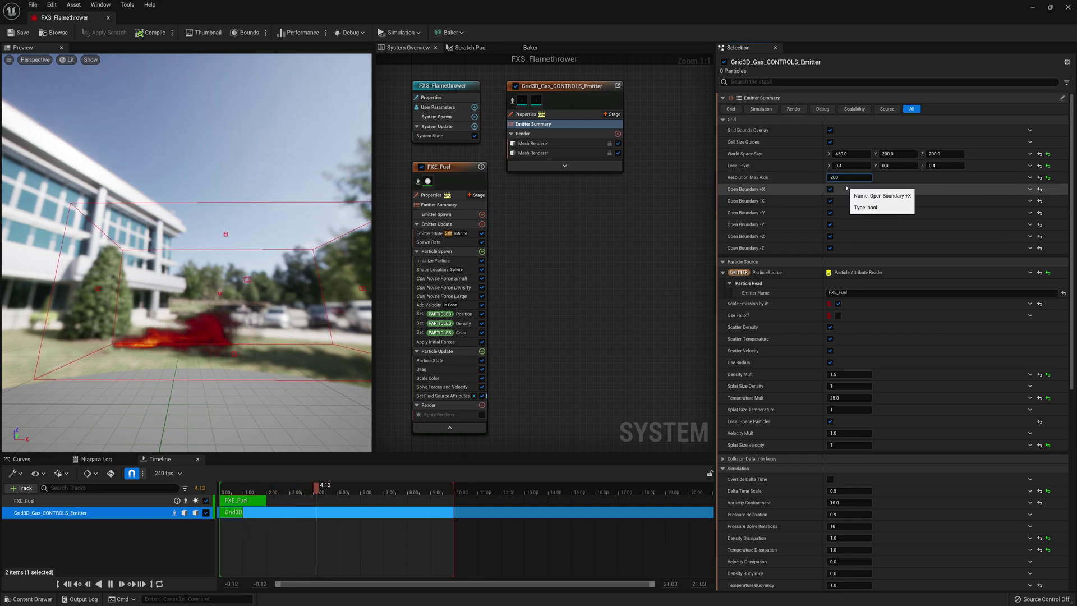
key("Return")
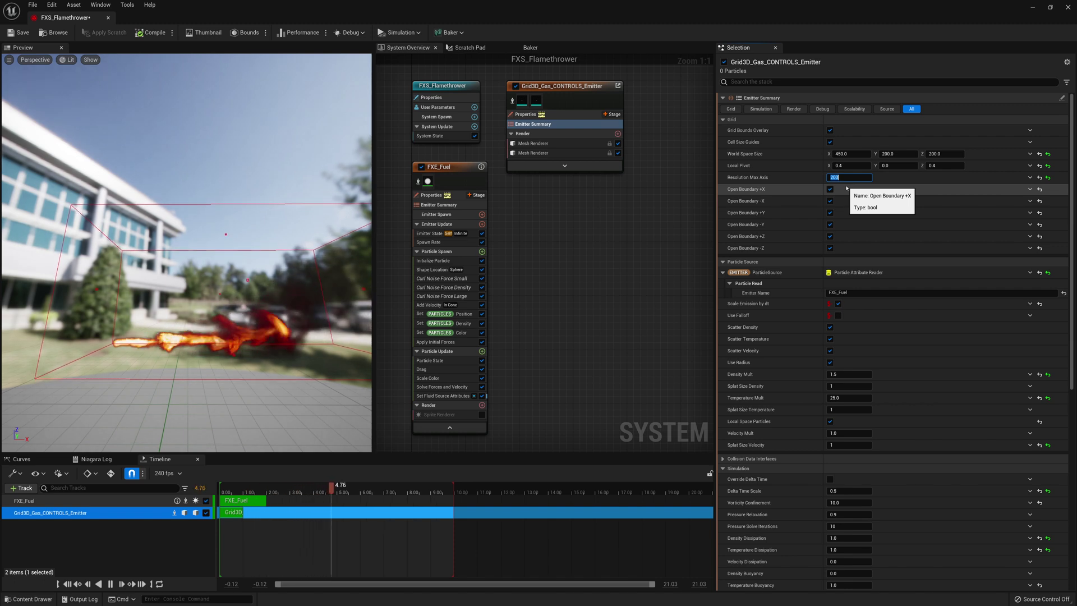
mouse_move(246, 272)
left_mouse_down()
mouse_move(336, 274)
mouse_move(238, 272)
mouse_move(256, 271)
mouse_move(229, 278)
mouse_move(239, 286)
left_mouse_up()
mouse_move(190, 343)
left_mouse_down()
mouse_move(168, 343)
mouse_move(281, 342)
mouse_move(171, 342)
mouse_move(185, 350)
left_mouse_up()
middle_click_drag(214, 356, 208, 350)
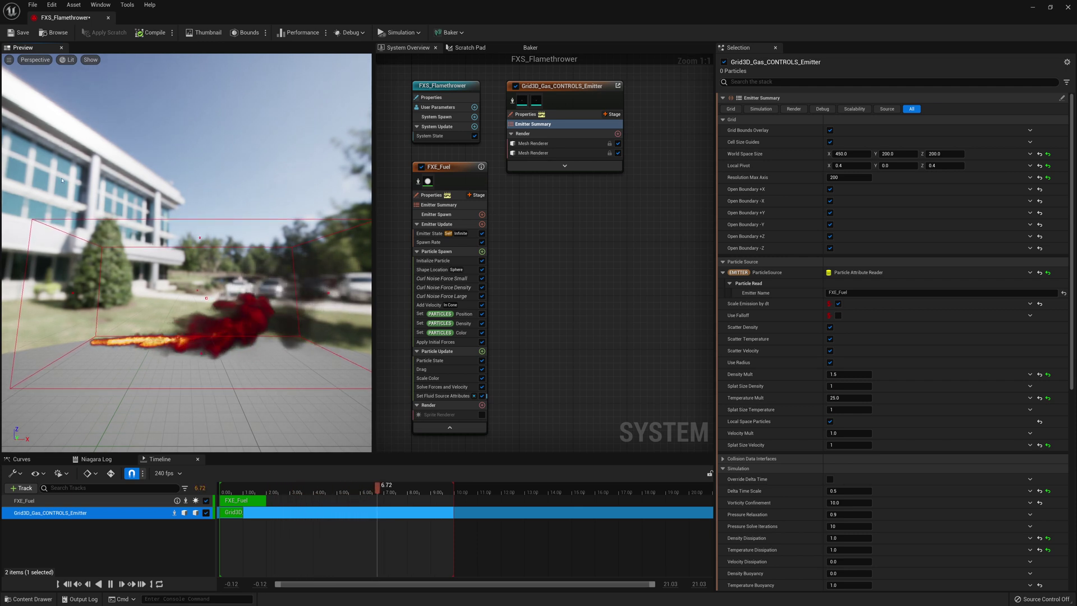
left_click(20, 32)
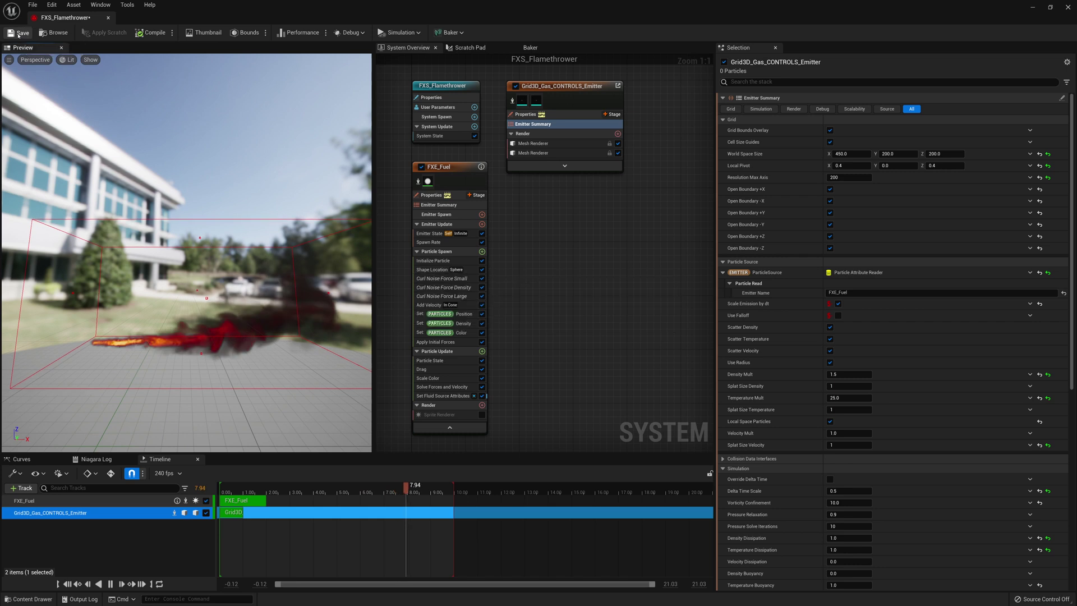
In the level editor, create a new level from the Empty Level template and close World Settings
left_click(1032, 8)
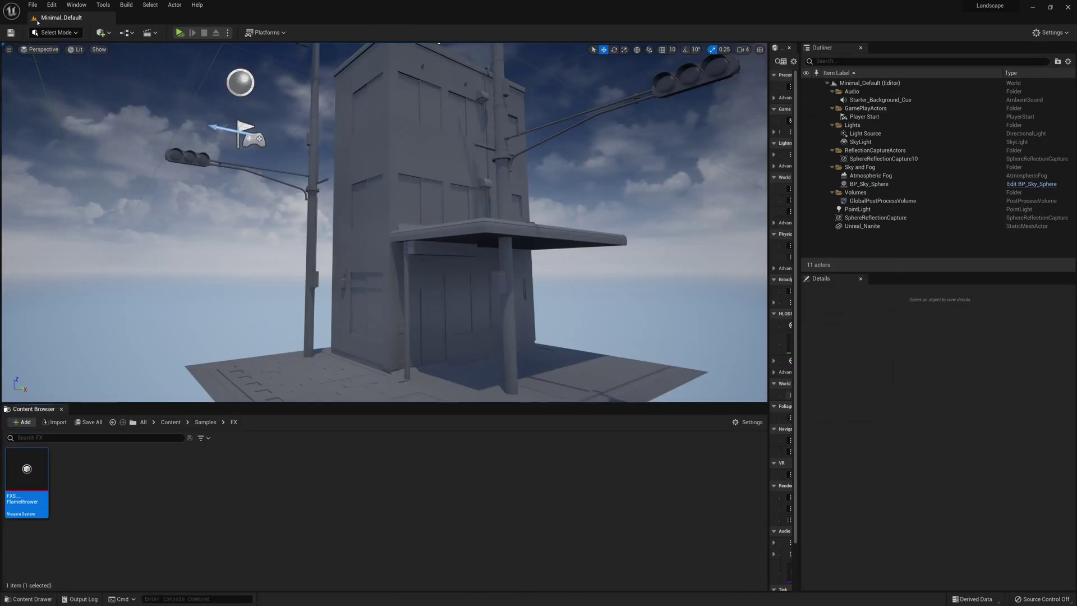
left_click(33, 4)
left_click(56, 28)
left_click(595, 269)
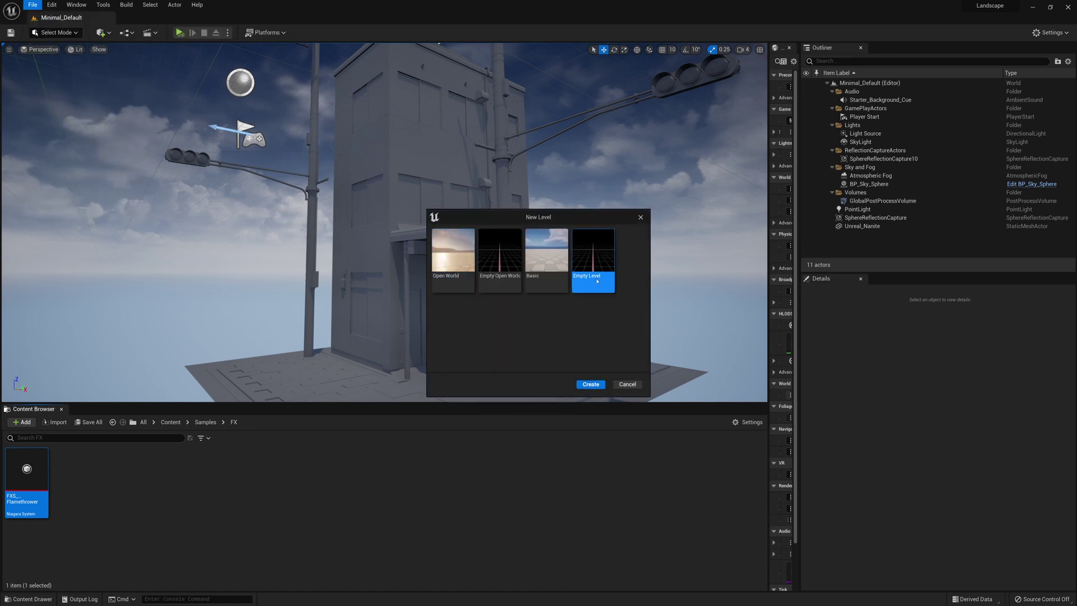
left_click(590, 385)
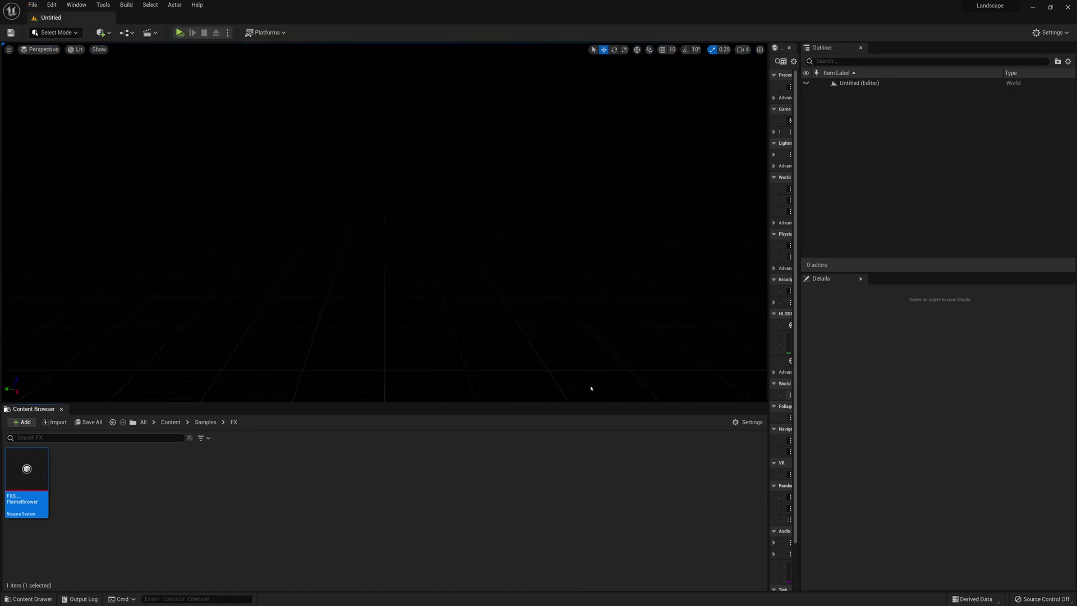
left_click(789, 47)
Place the FXS_Flamethrower system in the empty level and reset its location to the origin
left_click_drag(26, 482, 454, 299)
right_click_drag(338, 300, 544, 306)
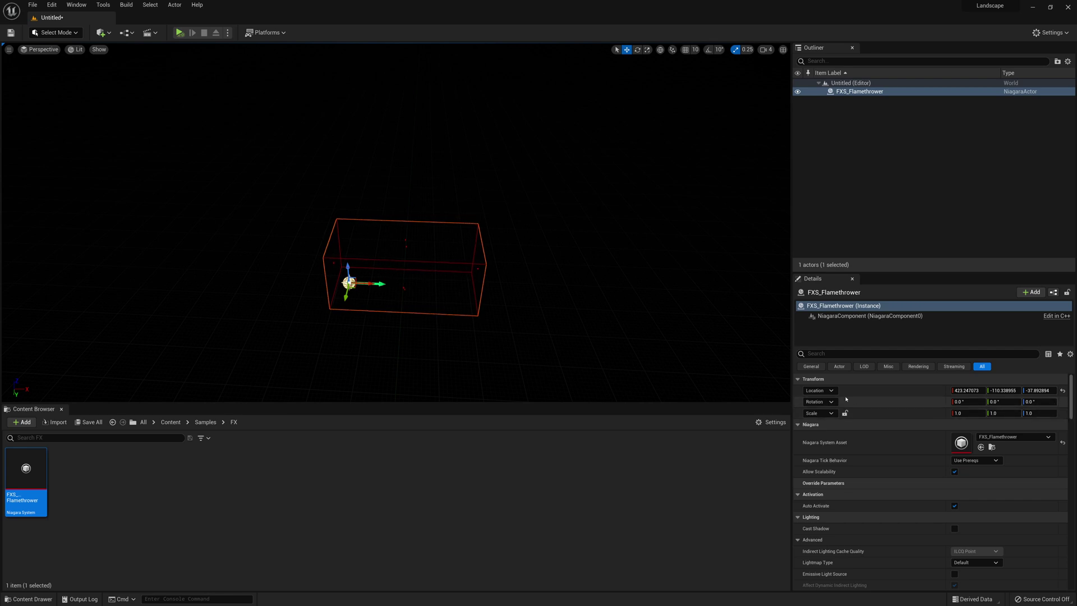
left_click(1063, 391)
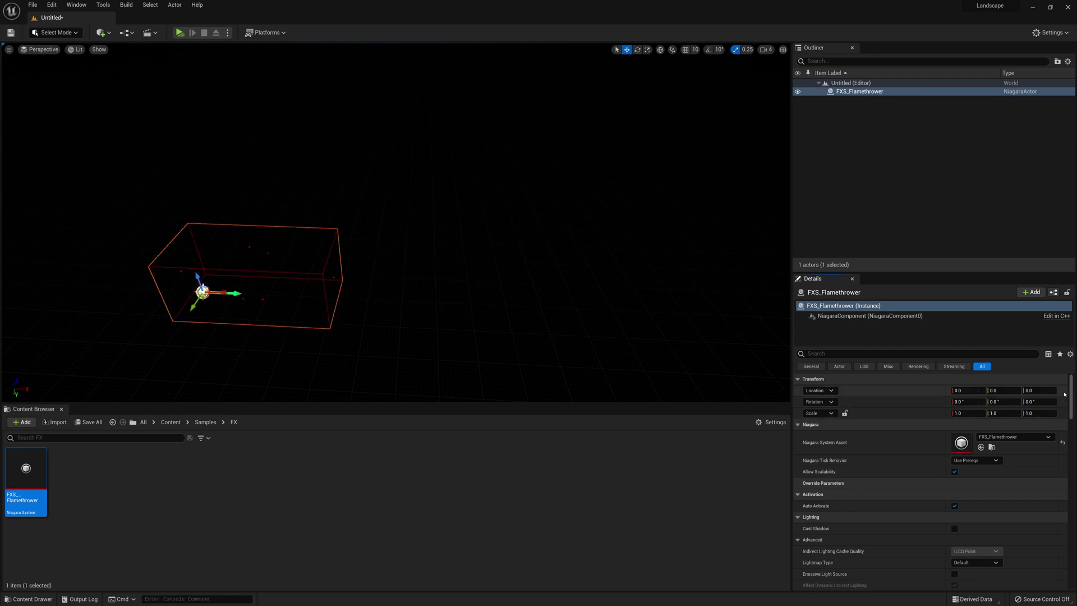
Examine the flamethrower effect in the level and delete its actor
right_click_drag(342, 324, 314, 323)
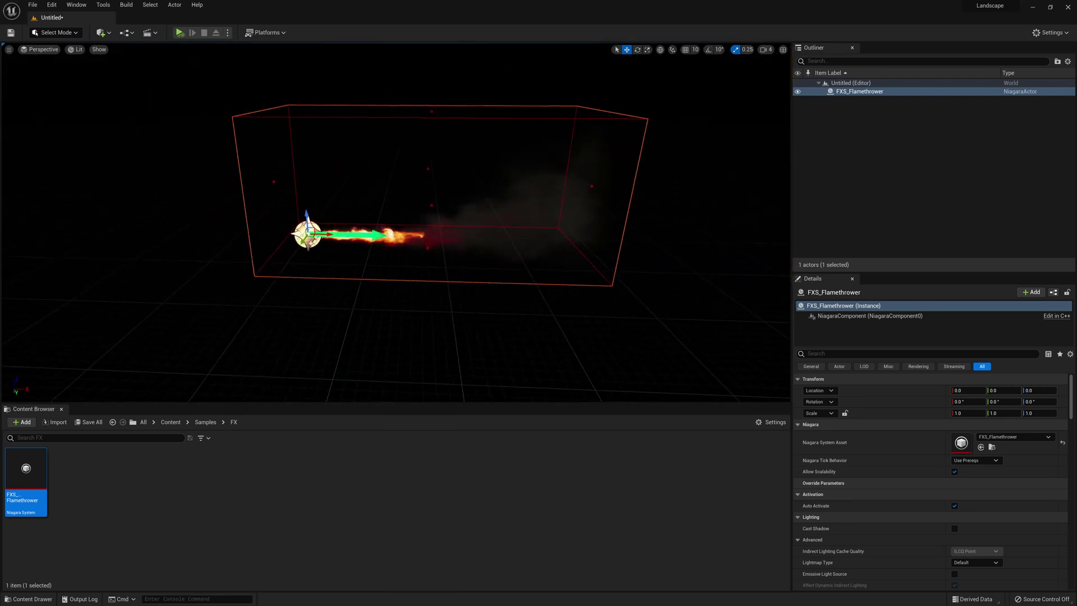
left_click_drag(326, 260, 231, 235)
key("Delete")
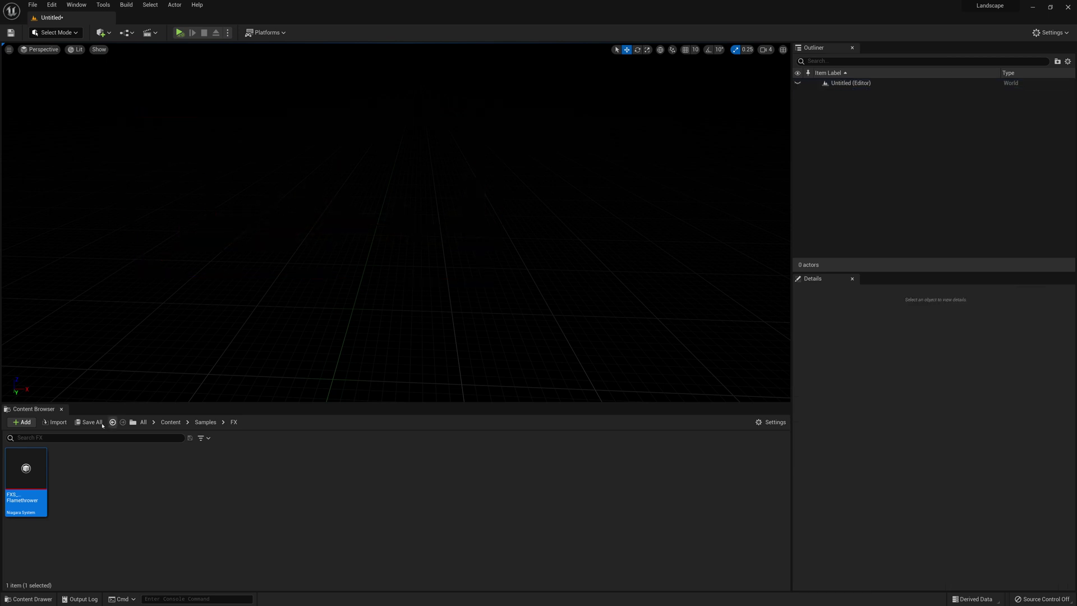
In the FXS_Flamethrower system, enable Local Space on the FXE_Fuel emitter and save
double_click(25, 477)
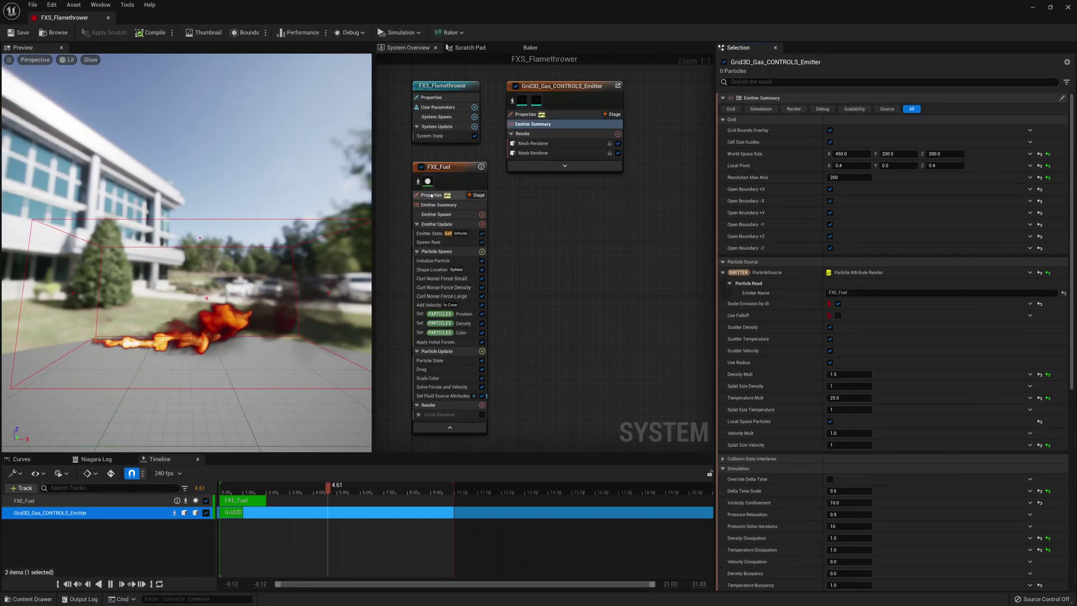
left_click(450, 174)
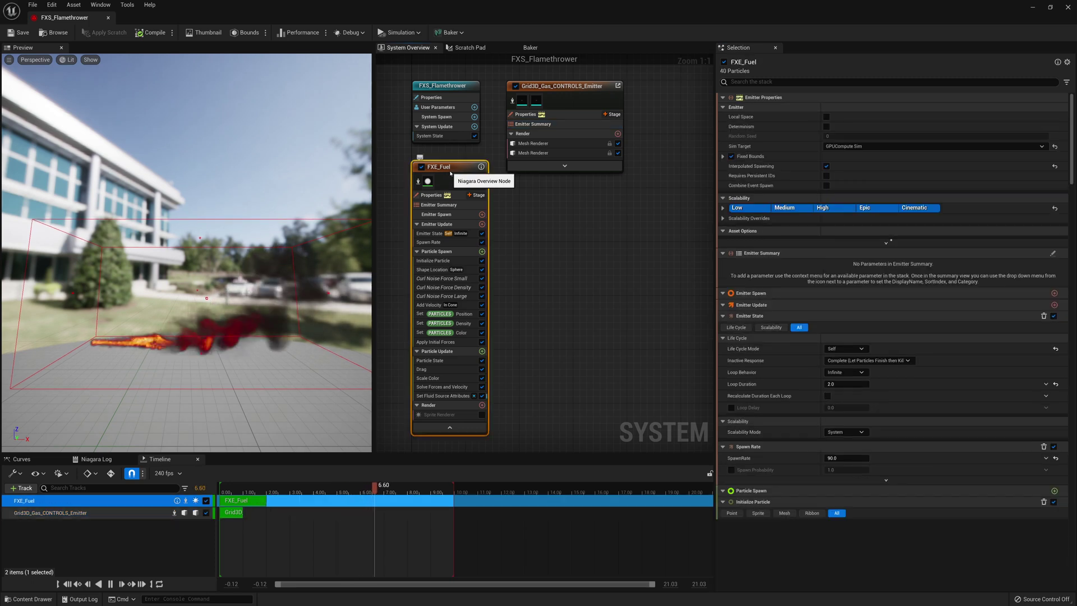
left_click(826, 117)
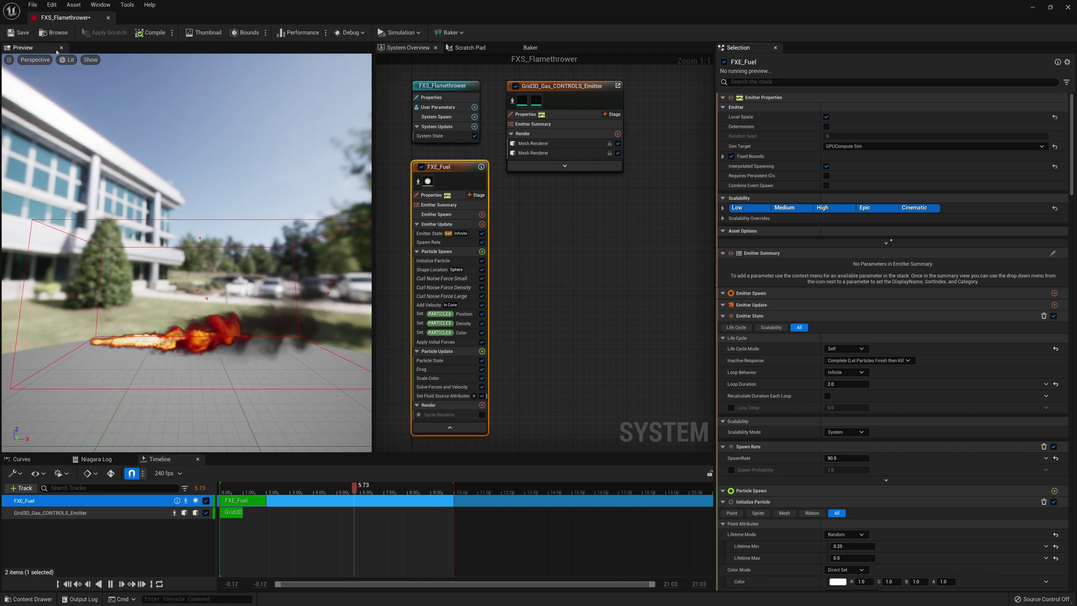
left_click(23, 35)
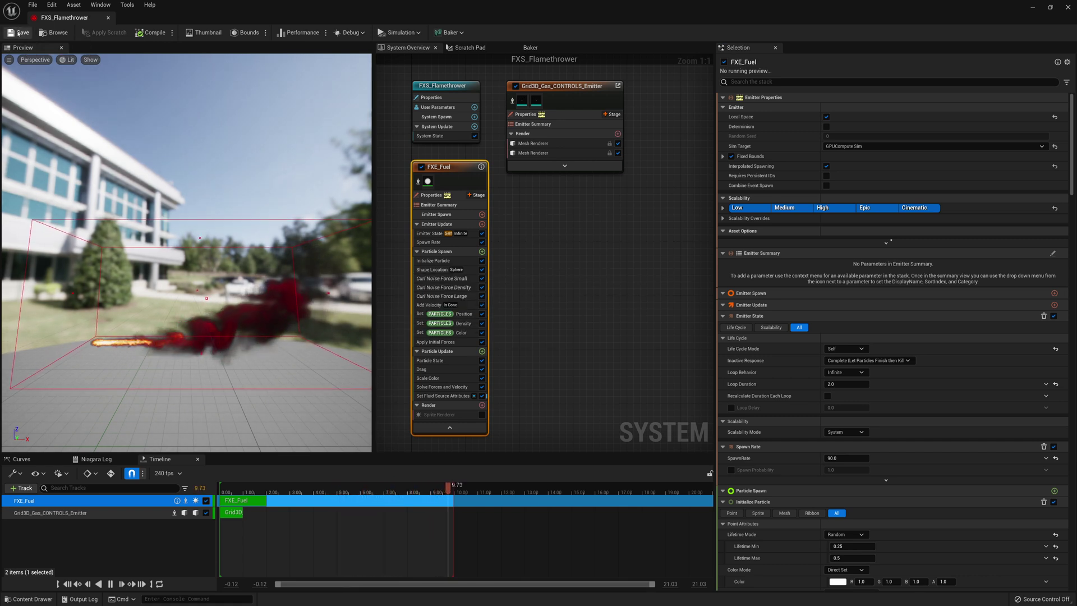
In the level editor, place the FXS_Flamethrower system in the empty level and select its actor
left_click(1030, 9)
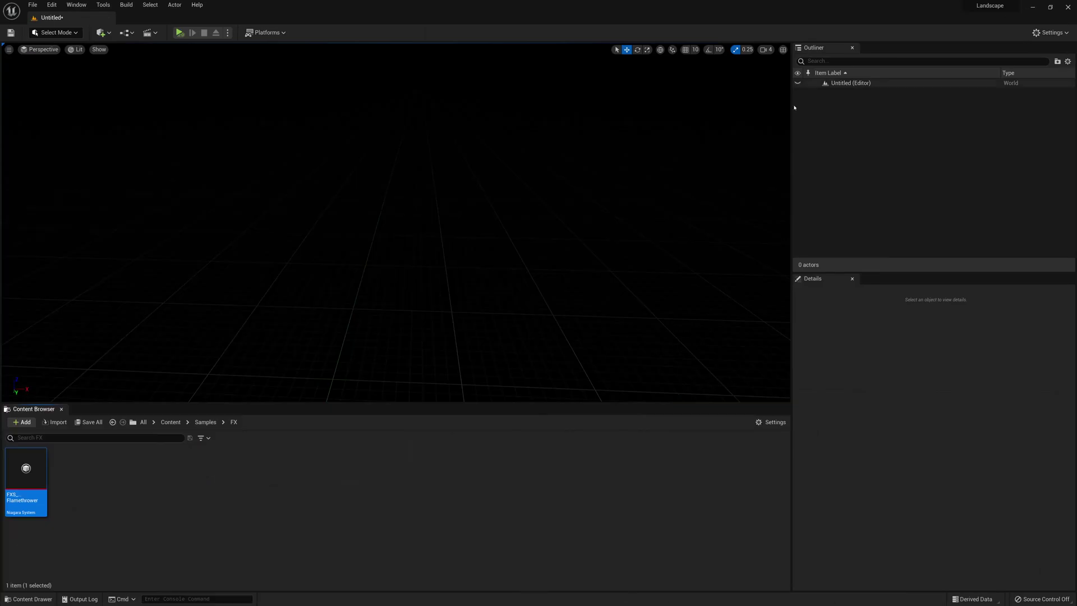
left_click_drag(35, 466, 442, 263)
left_click(538, 329)
right_click_drag(538, 329, 552, 272)
left_click(387, 278)
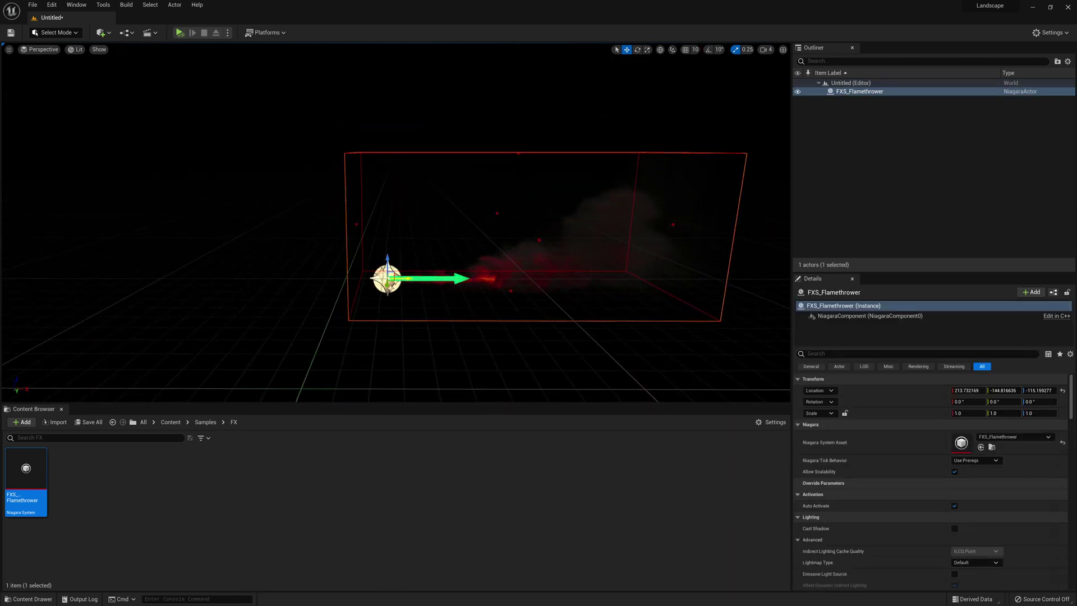
Move the flamethrower actor around the level to test how its flame and smoke follow
left_click_drag(387, 278, 61, 277)
right_click_drag(213, 283, 107, 304)
left_click_drag(292, 186, 109, 257)
right_click_drag(109, 257, 46, 261)
left_click_drag(409, 277, 407, 309)
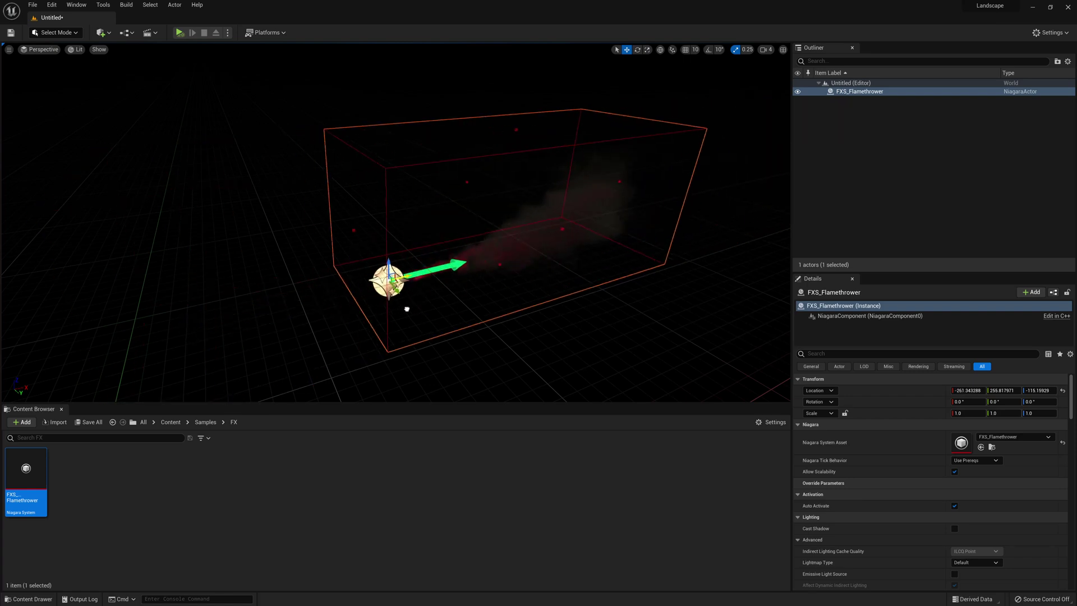
right_click_drag(403, 302, 323, 298)
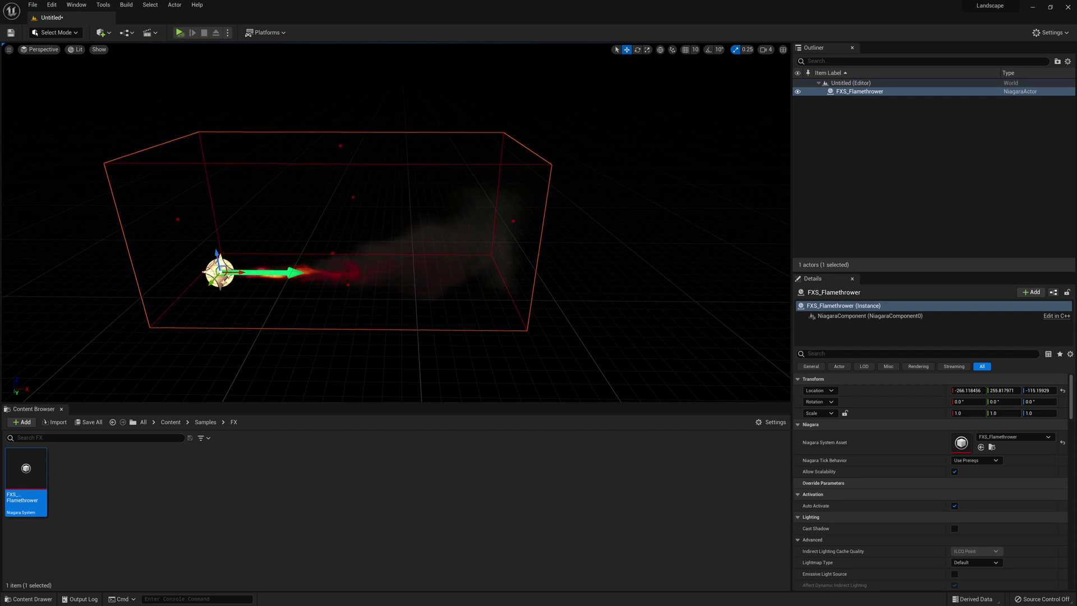
Reset the flamethrower actor's location to the origin and inspect the effect up close in game view
left_click(1062, 390)
key("f")
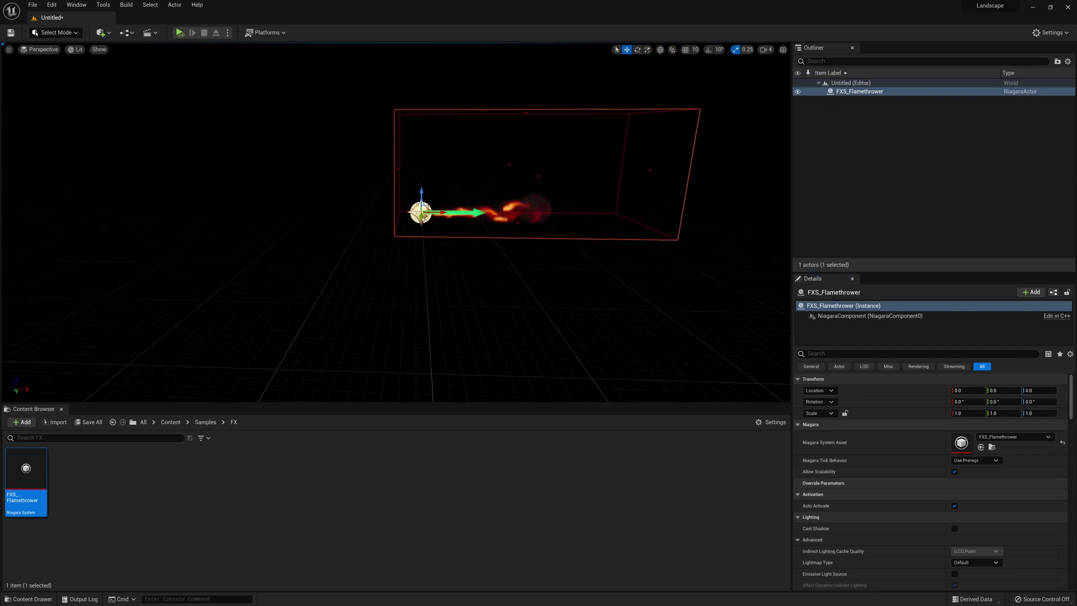
key("w")
right_click_drag(486, 243, 496, 228)
key("g")
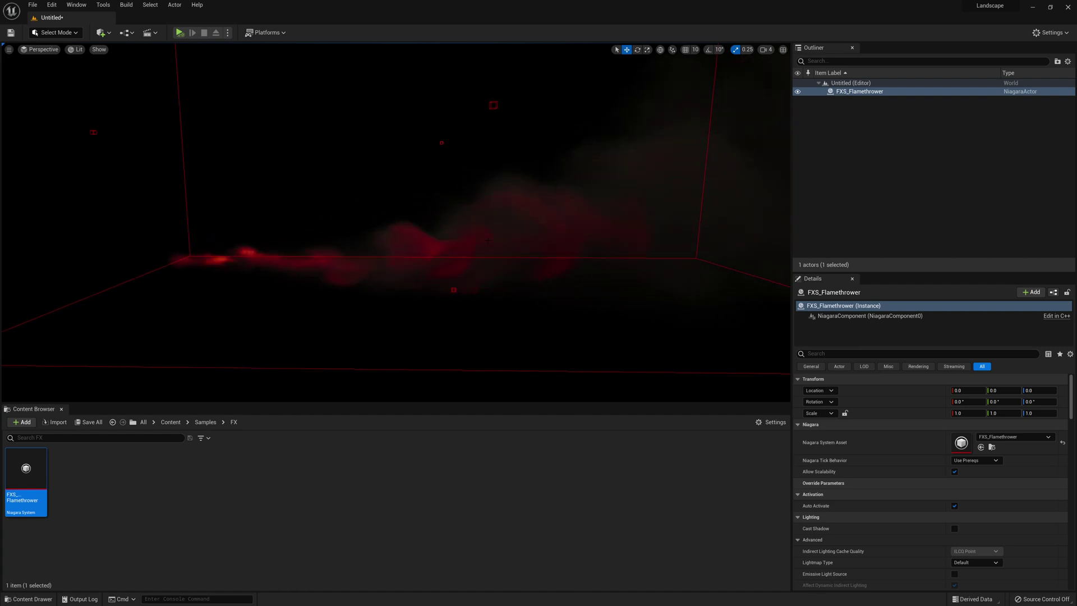
key("g")
key("s")
right_click_drag(487, 240, 502, 219)
Add a sphere to the level and move it beside the flame, to about X 95, Y -43, Z -65
left_click(106, 35)
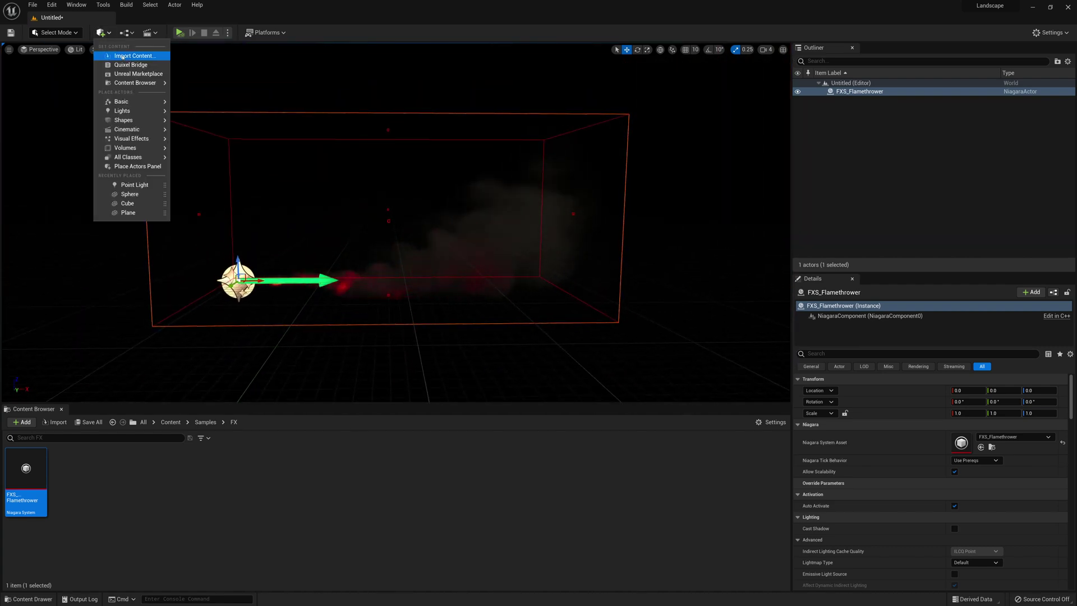
mouse_move(140, 102)
mouse_move(123, 120)
left_click(205, 133)
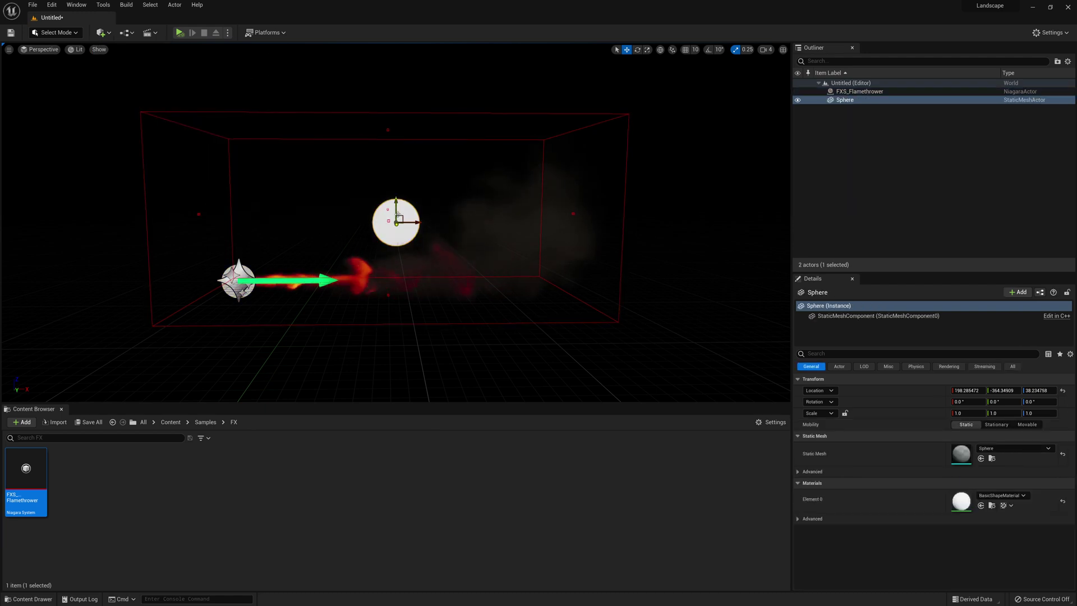
key("w")
right_click_drag(416, 261, 342, 288)
key("d")
left_click_drag(479, 210, 305, 268)
left_click_drag(341, 326, 335, 249)
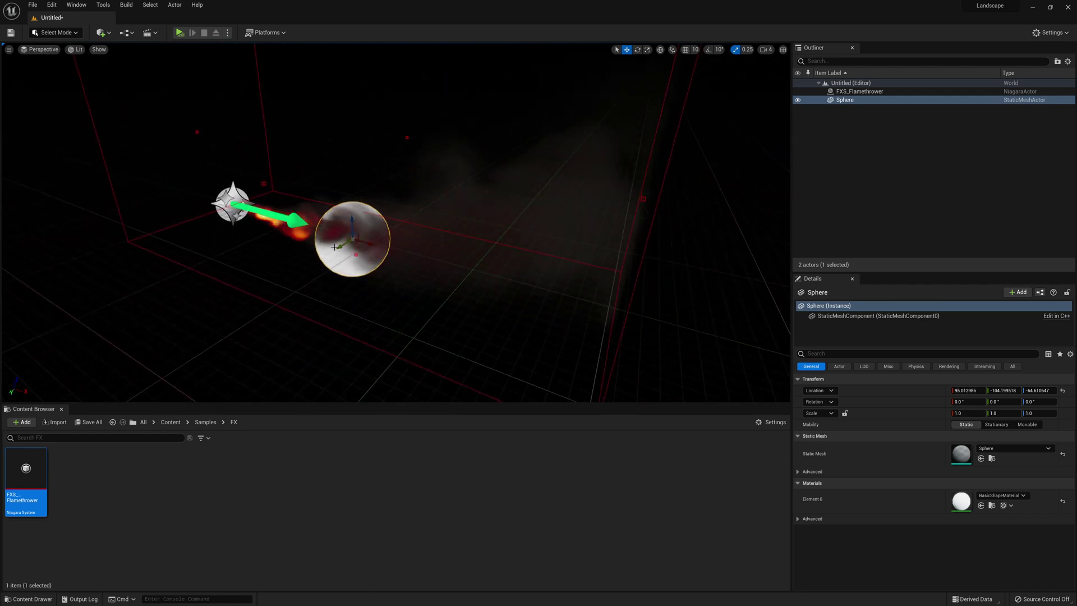
Add a directional light and rotate it to about -48.4° in Y and -57.2° in Z
left_click(100, 32)
mouse_move(134, 112)
left_click(216, 114)
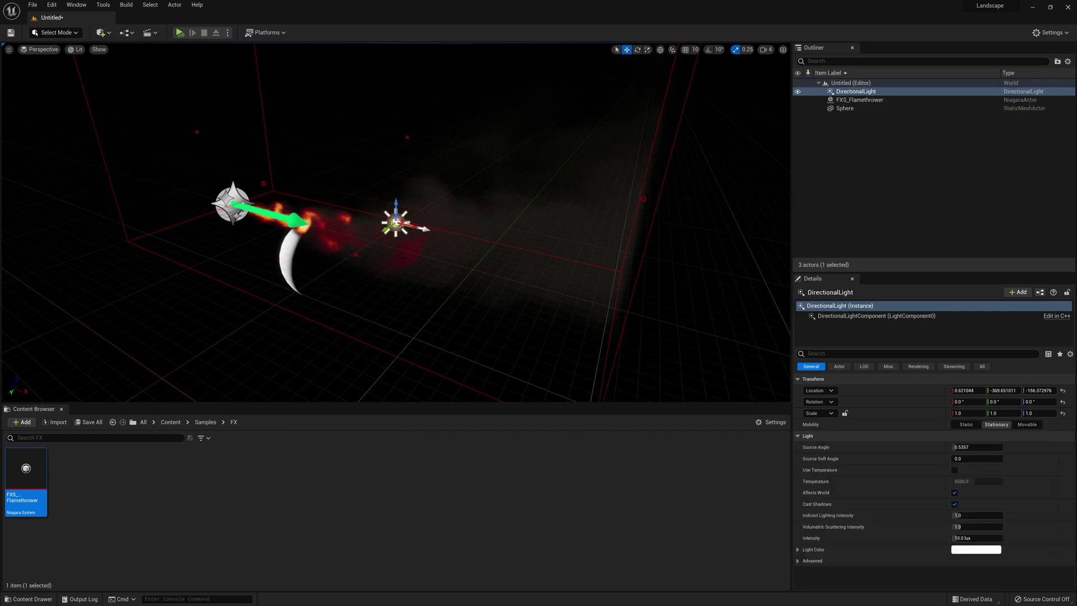
mouse_move(494, 252)
left_mouse_down()
mouse_move(437, 224)
mouse_move(499, 247)
left_mouse_up()
mouse_move(408, 224)
left_mouse_down()
mouse_move(399, 207)
mouse_move(411, 222)
left_mouse_up()
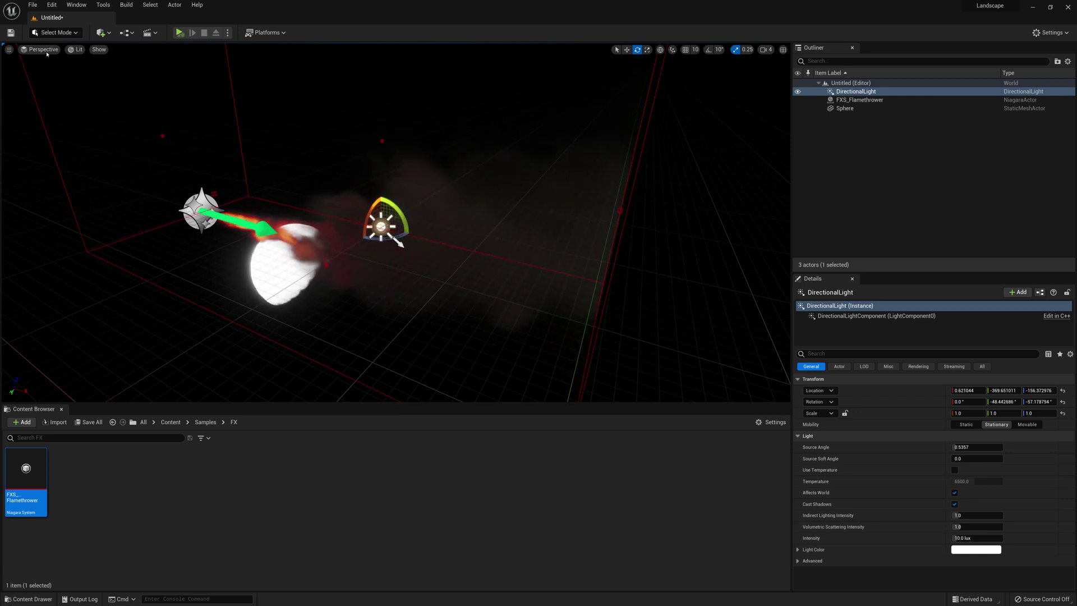
Add a sky light to the level and set its mobility to Movable
left_click(102, 33)
mouse_move(138, 115)
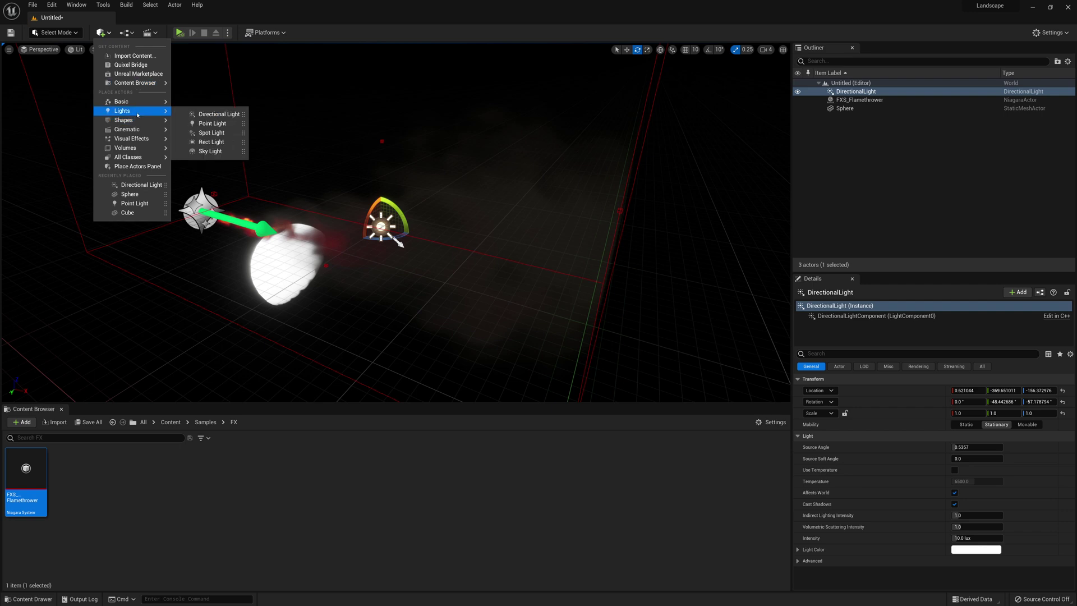
left_click(211, 151)
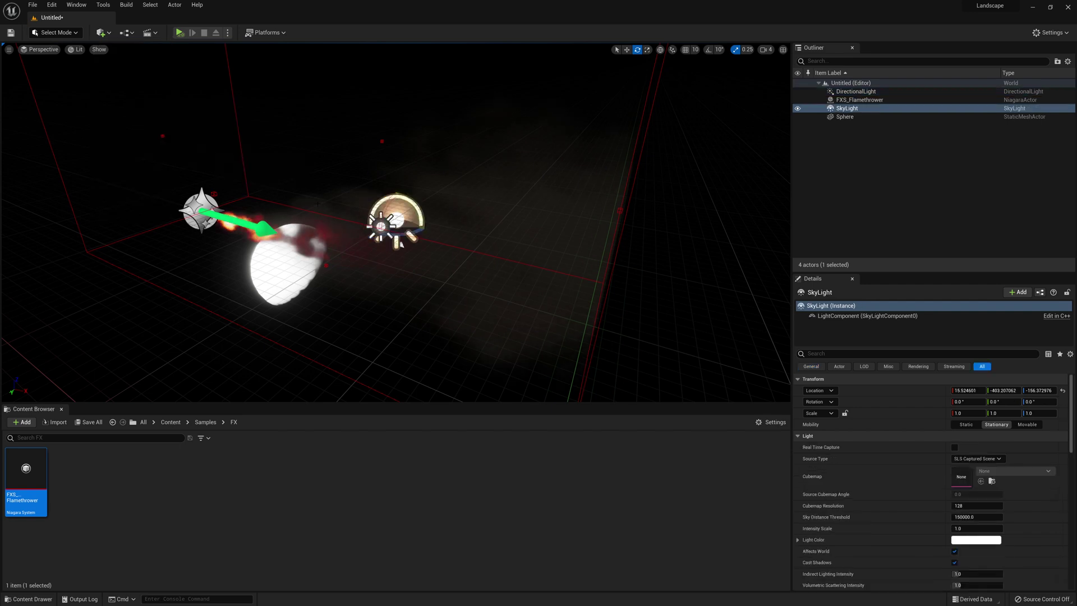
left_click(892, 315)
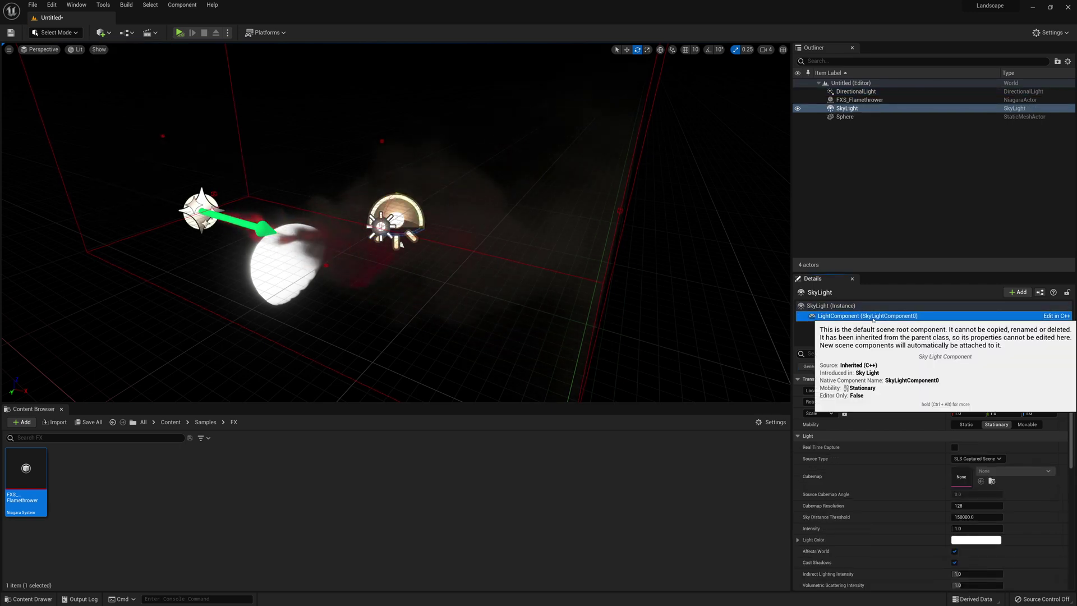
right_click_drag(597, 253, 695, 252)
left_click(1026, 423)
right_click_drag(170, 75, 165, 76)
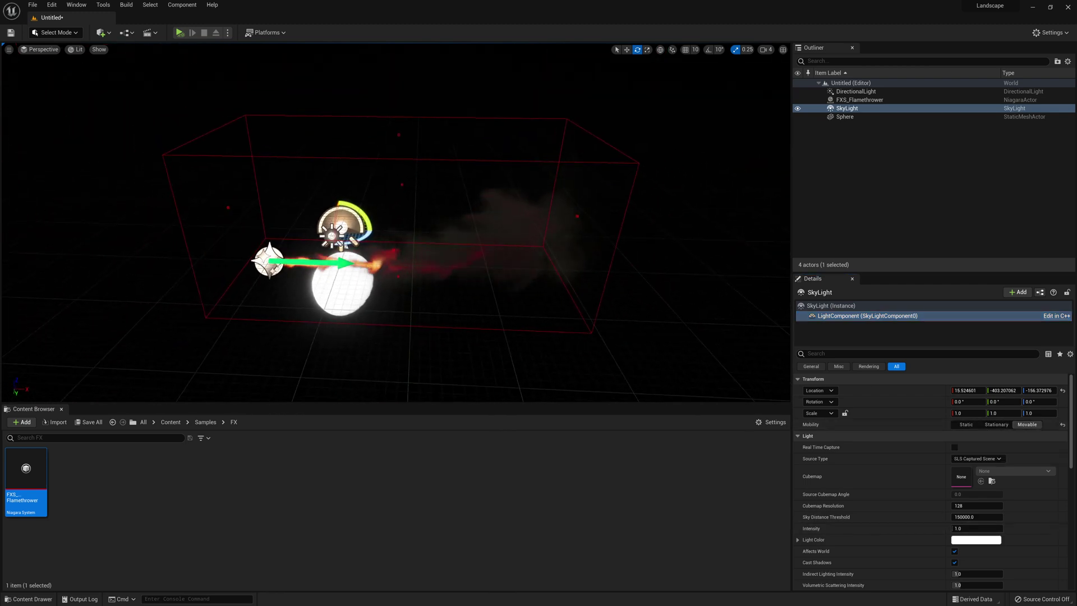
Set the directional light's intensity to 0.1 lux
mouse_move(393, 224)
right_mouse_down()
mouse_move(387, 253)
mouse_move(390, 244)
right_mouse_up()
left_click(287, 228)
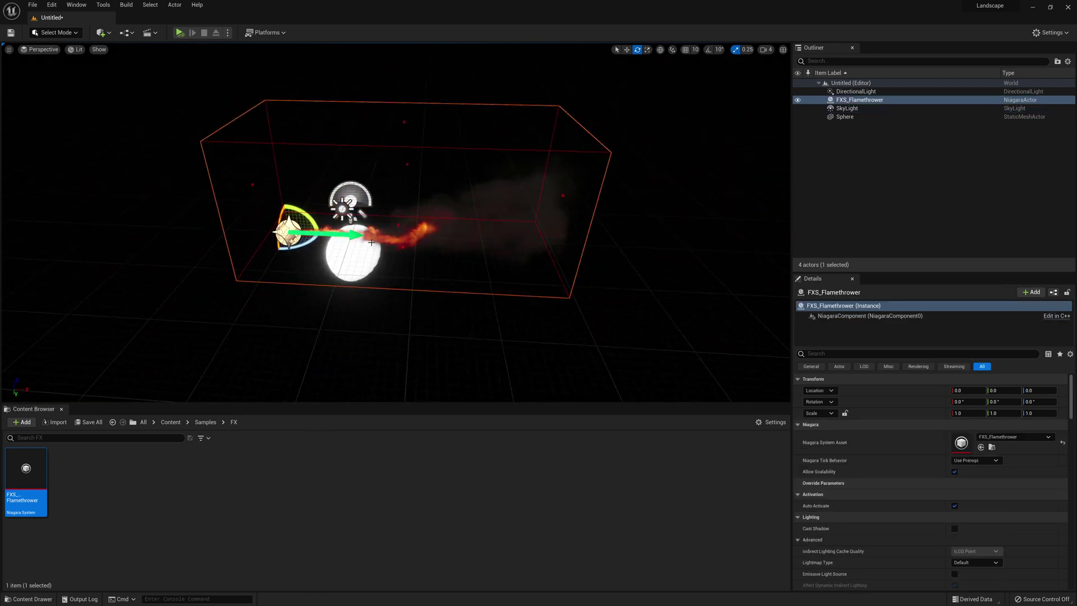
right_click_drag(287, 229, 281, 252)
mouse_move(370, 247)
right_mouse_down()
mouse_move(331, 252)
mouse_move(356, 245)
right_mouse_up()
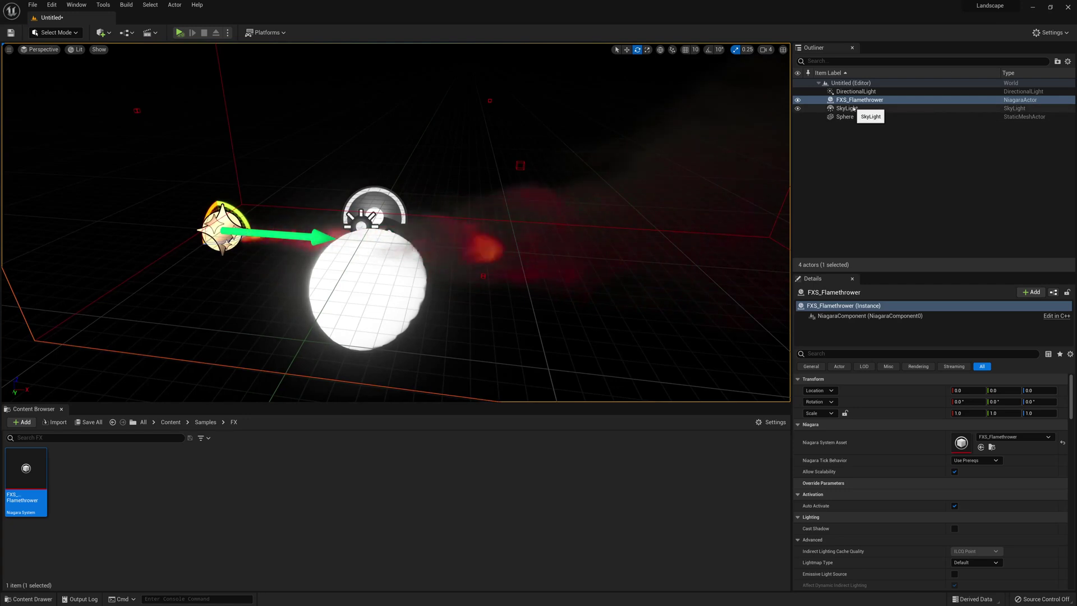
left_click(855, 91)
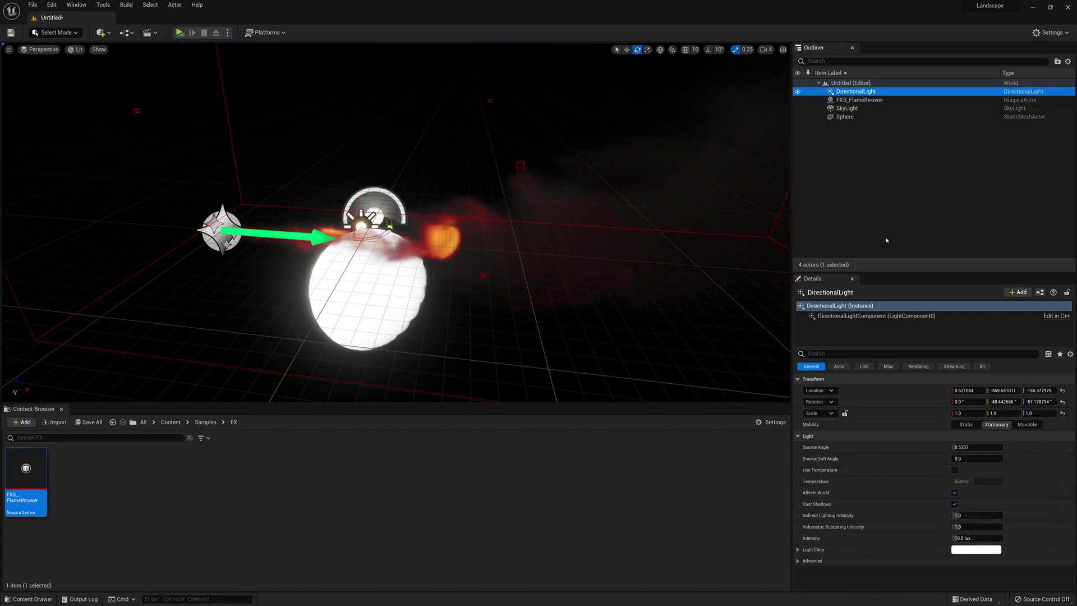
left_click(971, 537)
type("1")
key("Return")
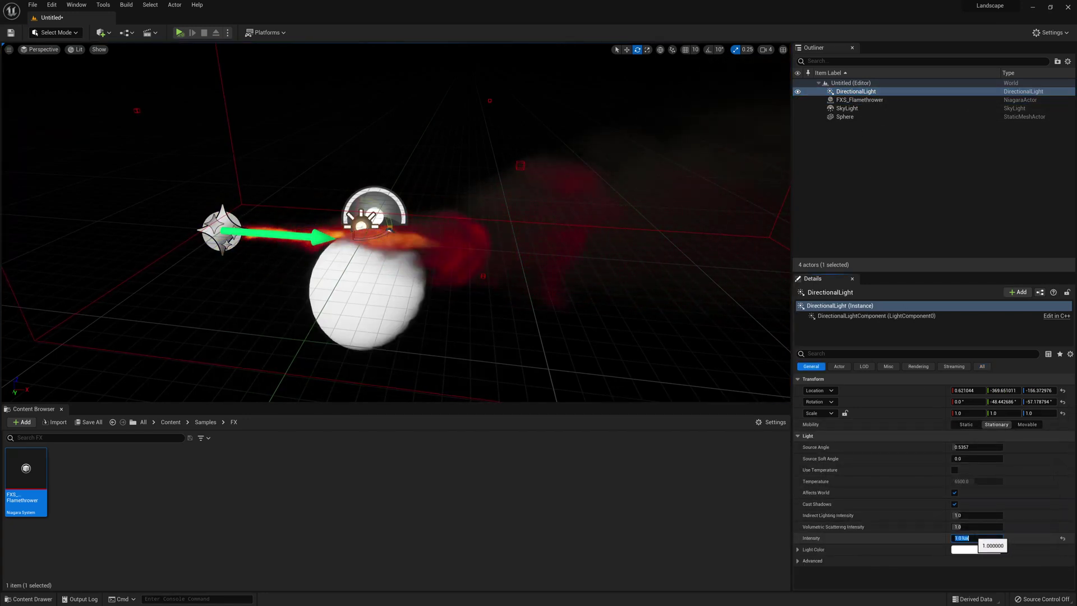
type("0.1")
key("Return")
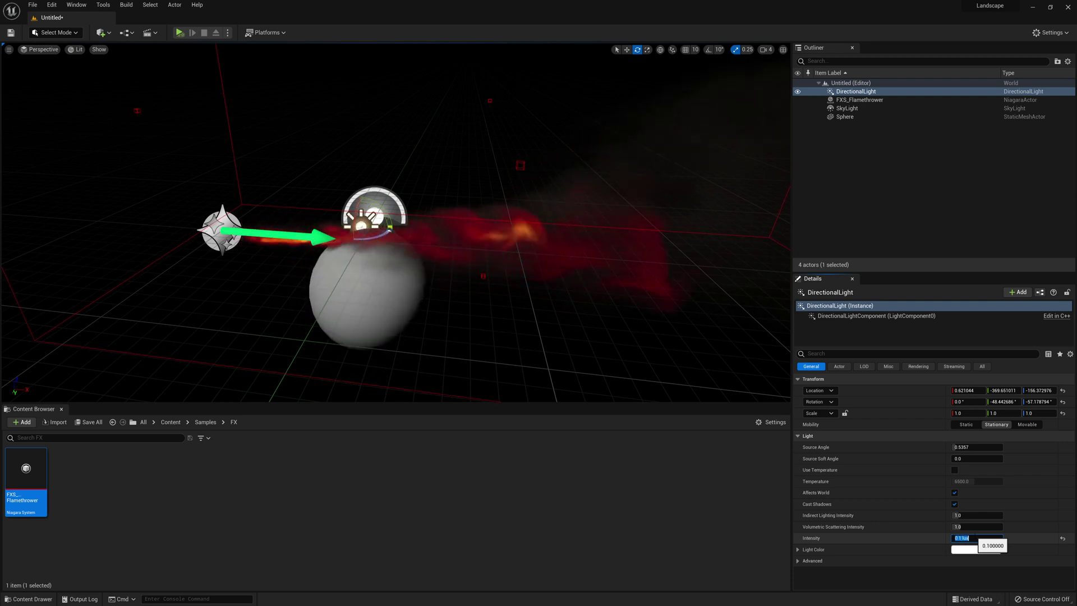
Delete the sky light from the level
left_click(221, 230)
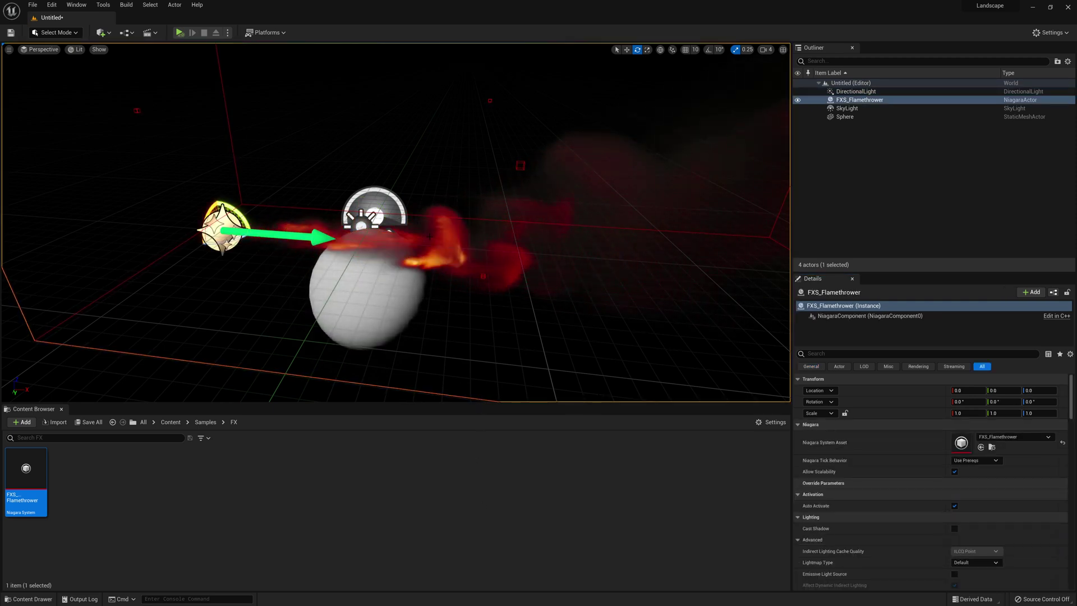
left_click(101, 33)
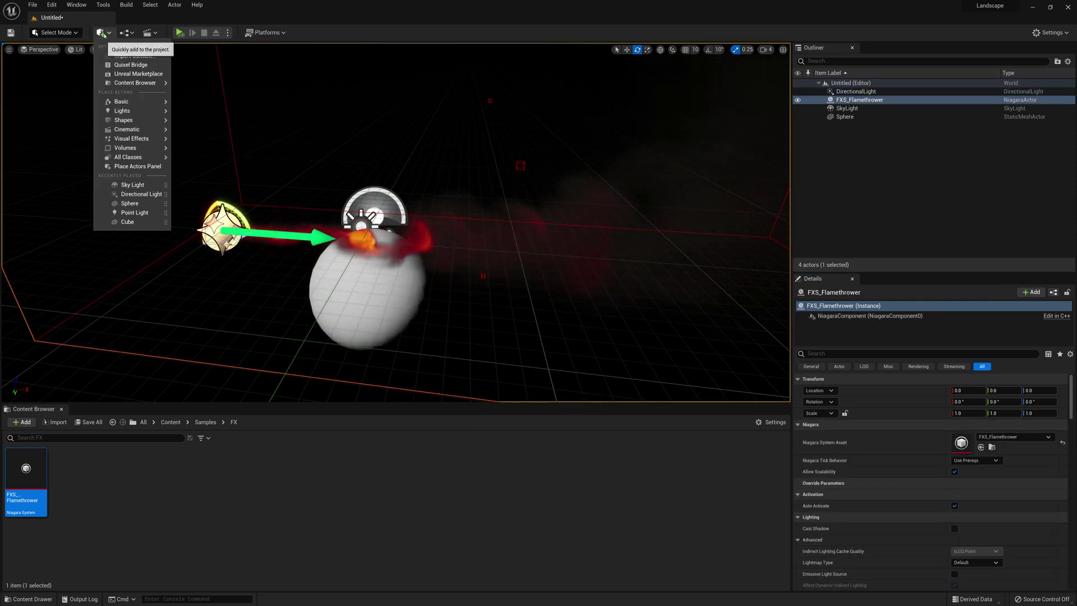
mouse_move(134, 112)
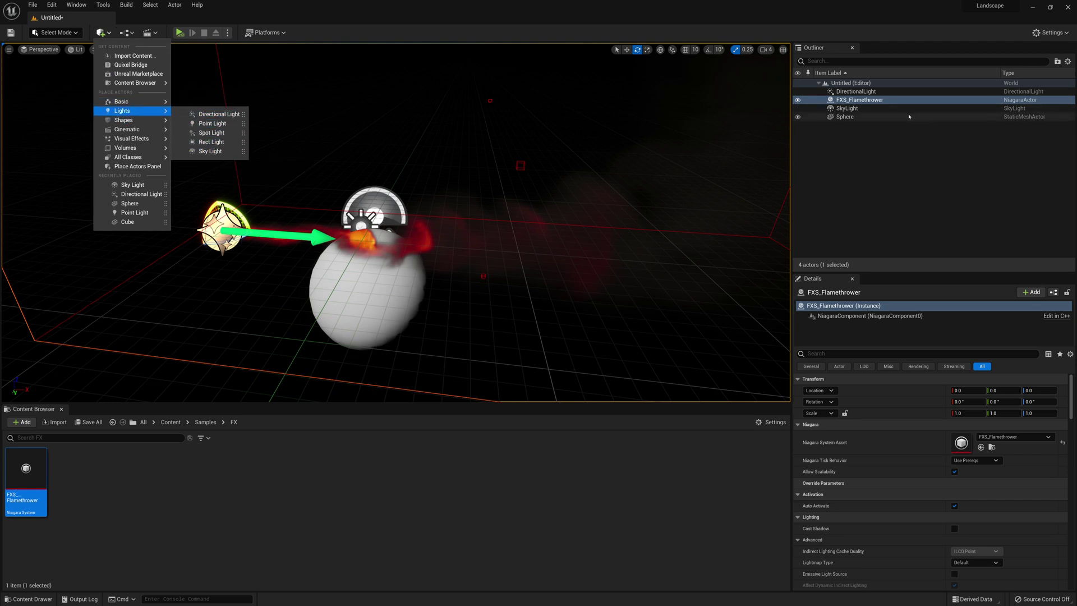
left_click(863, 108)
key("Delete")
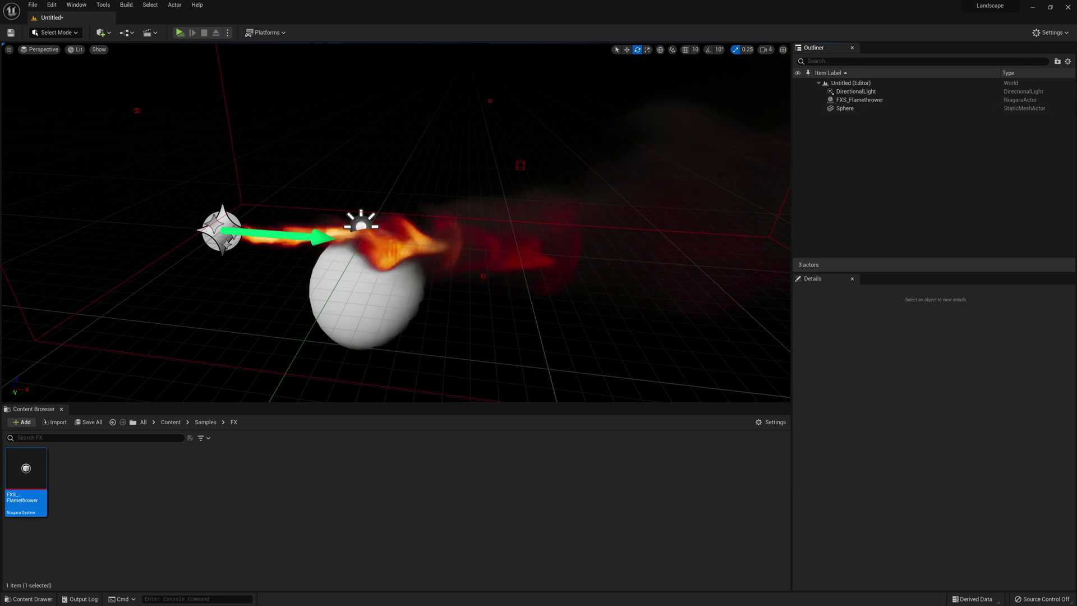
Move the sphere into the flame's path at about X 128, Y -20, Z -10, and inspect their interaction in game view
left_click(411, 279)
right_click_drag(411, 279, 354, 311)
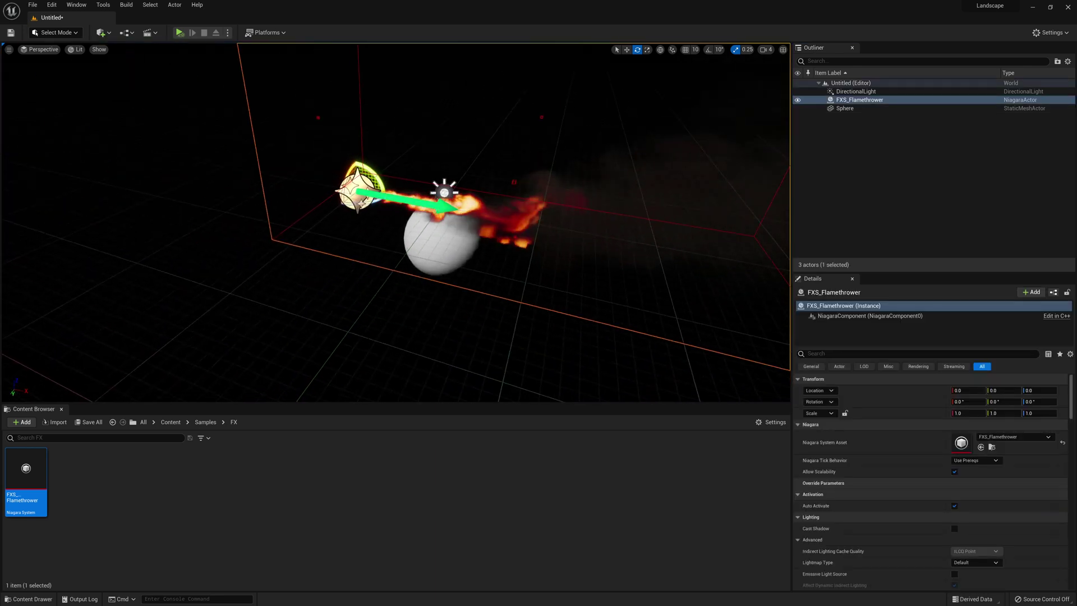
left_click(458, 225)
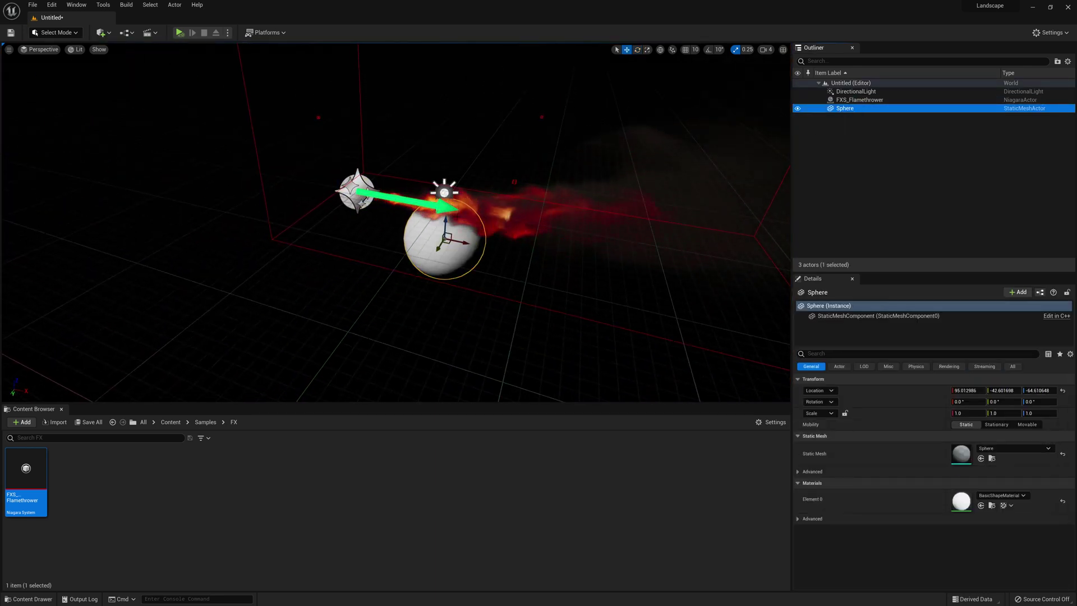
left_click_drag(447, 221, 487, 212)
mouse_move(431, 260)
right_mouse_down()
mouse_move(471, 260)
mouse_move(393, 235)
mouse_move(431, 259)
right_mouse_up()
key("g")
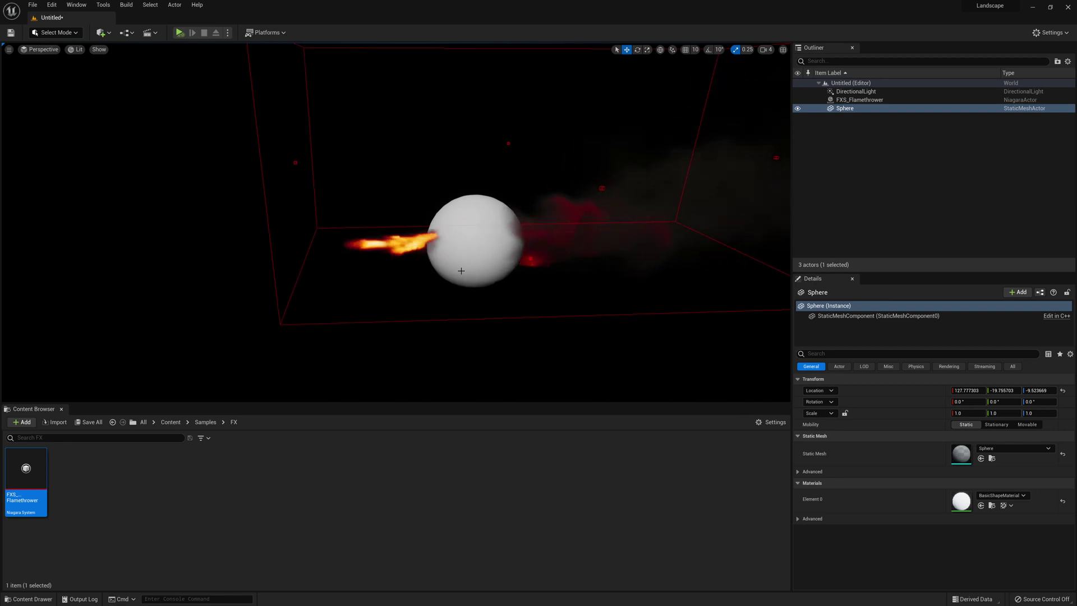
right_click_drag(461, 271, 440, 258)
key("w")
key("s")
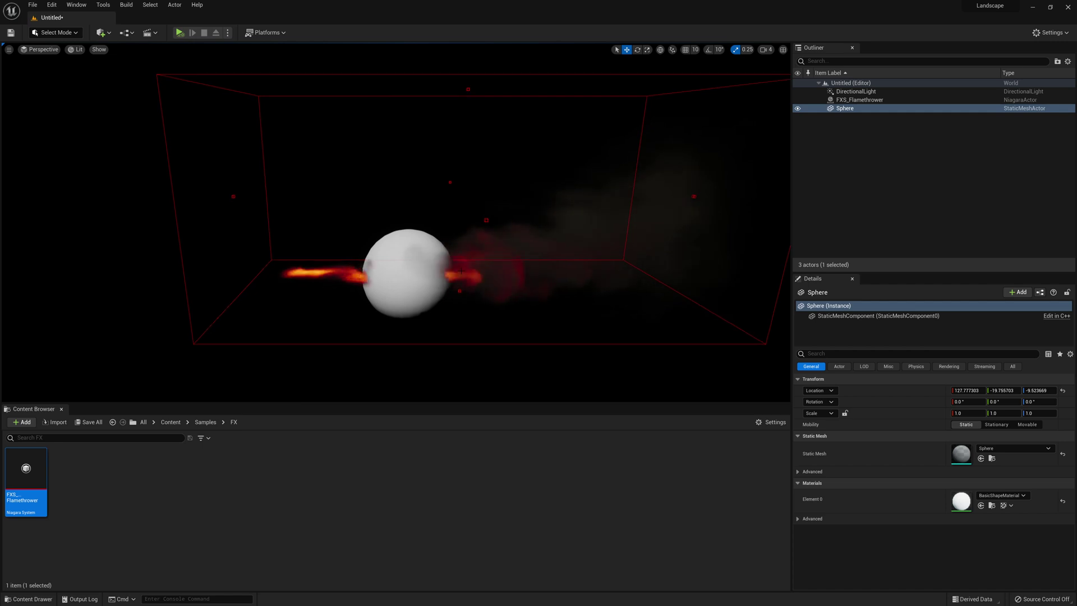
Open the FXS_Flamethrower system and show the emitter summary of Grid3D_Gas_CONTROLS_Emitter
double_click(26, 473)
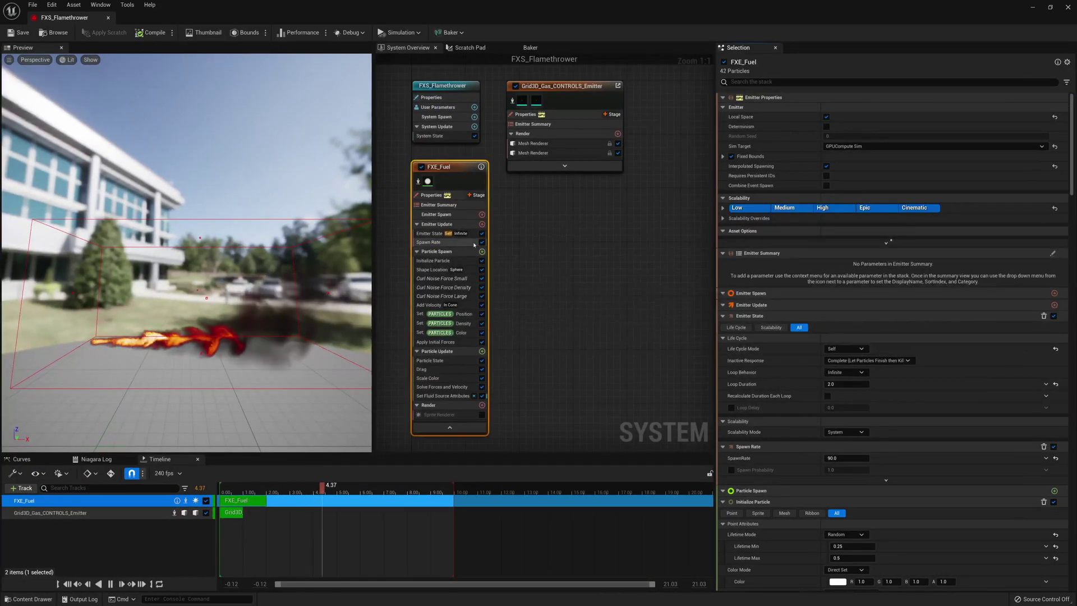
left_click(573, 91)
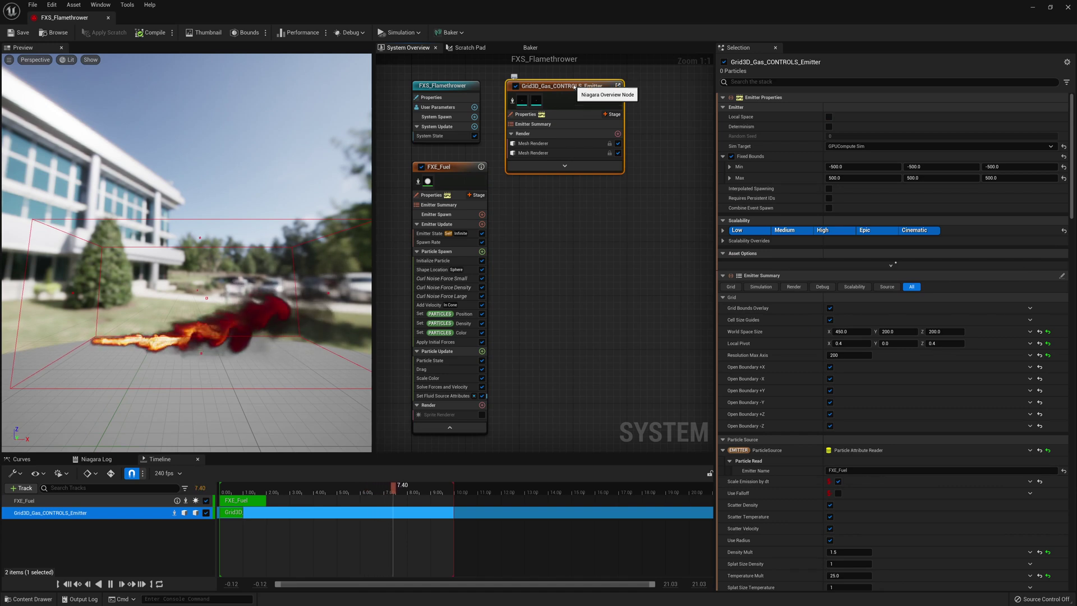
left_click(569, 124)
Collapse the summary's parameter groups and examine the static mesh tag under Collision Data Interfaces
left_click(722, 120)
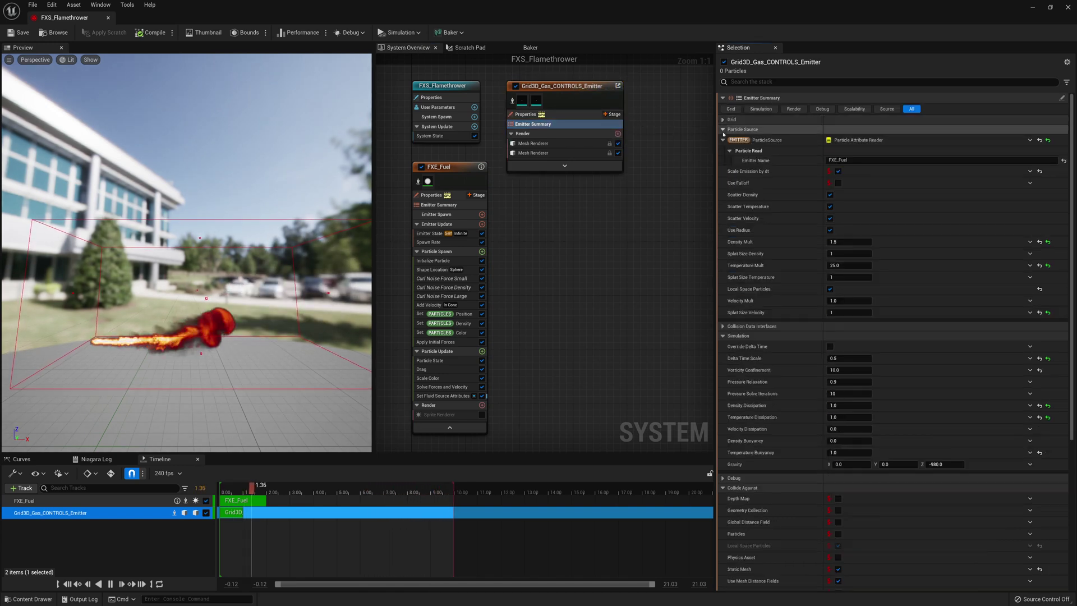
left_click(723, 129)
left_click(722, 148)
left_click(723, 159)
left_click(723, 168)
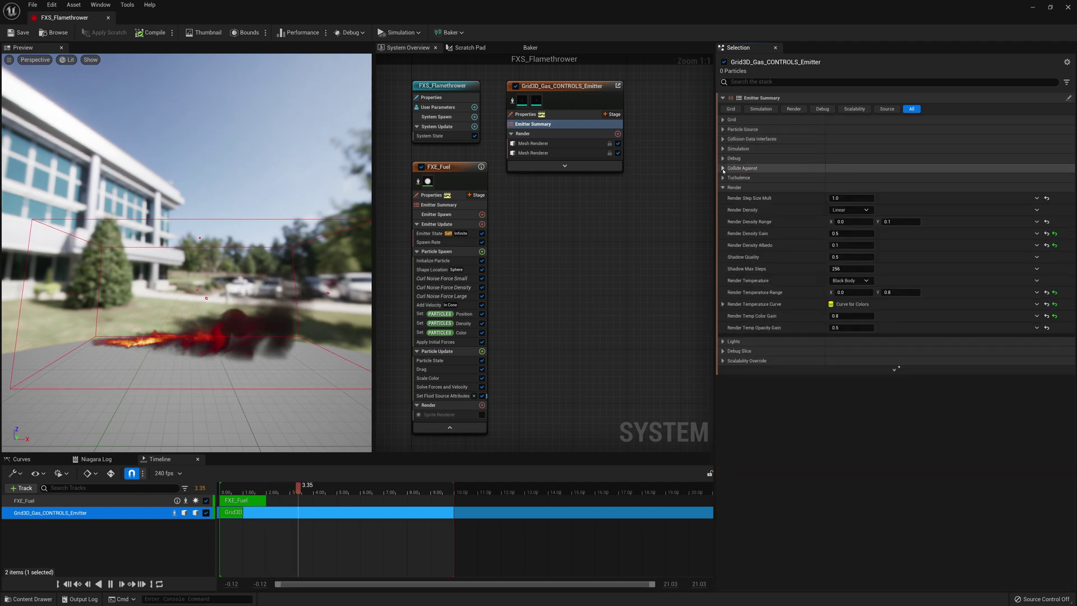
left_click(723, 188)
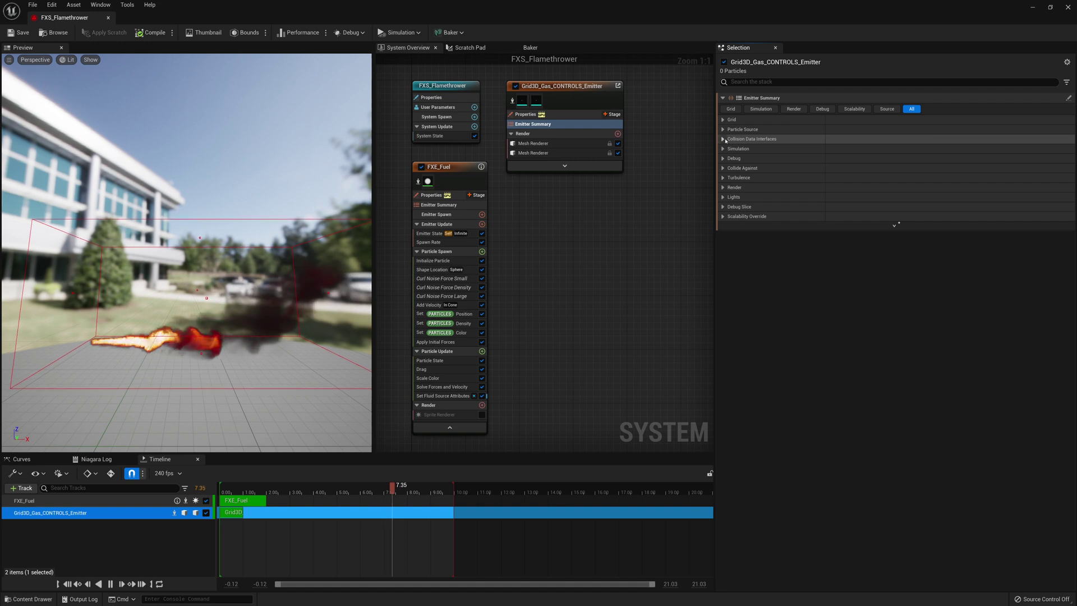
left_click(723, 139)
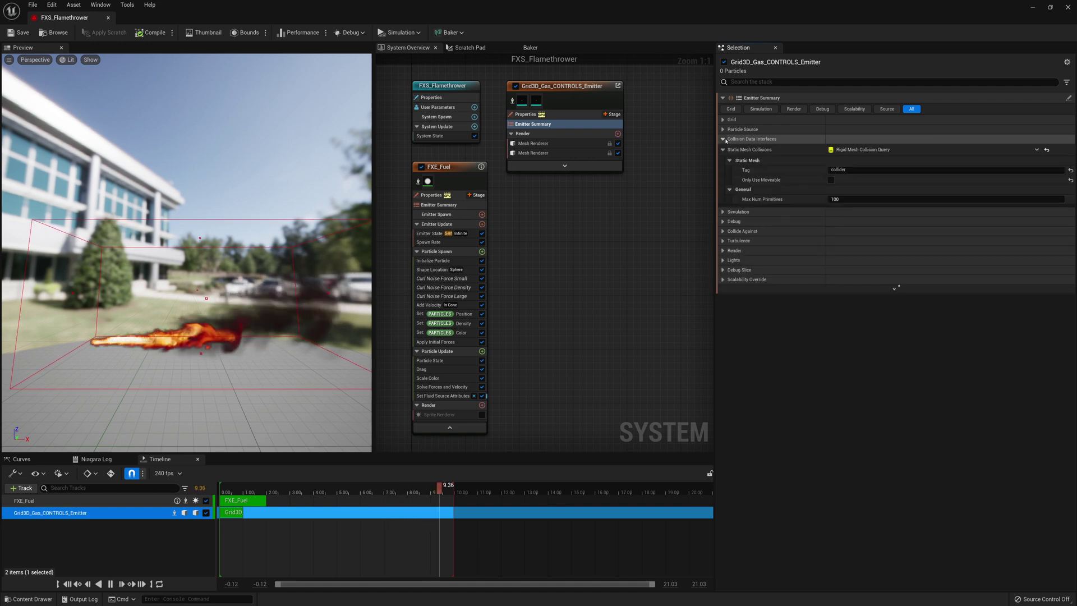
left_click(802, 172)
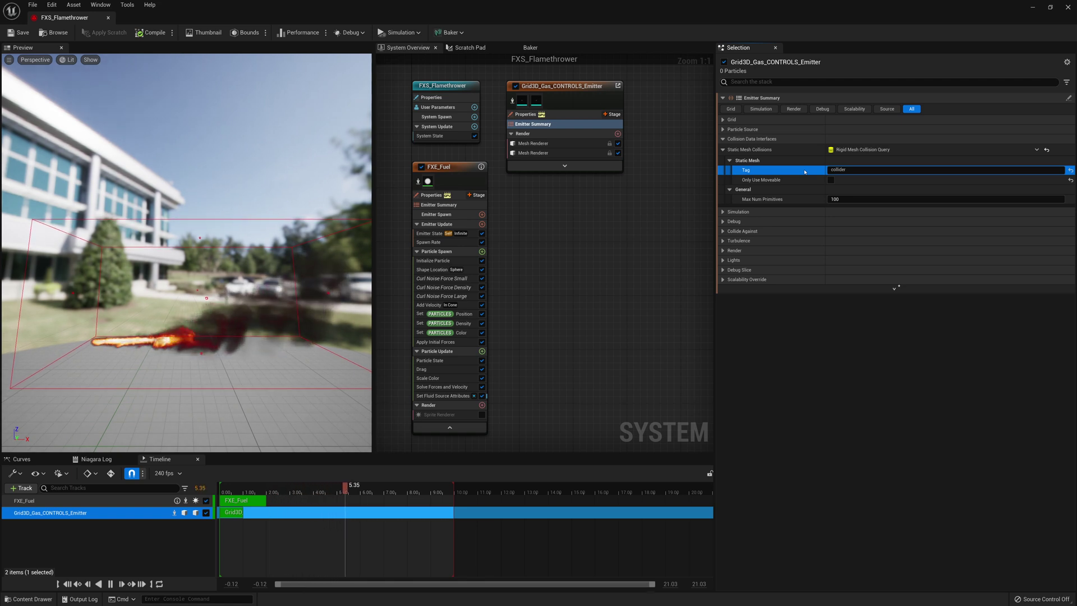
Copy the emitter's static mesh tag "collider" and add it as an actor tag on the sphere in the level
left_click(763, 231)
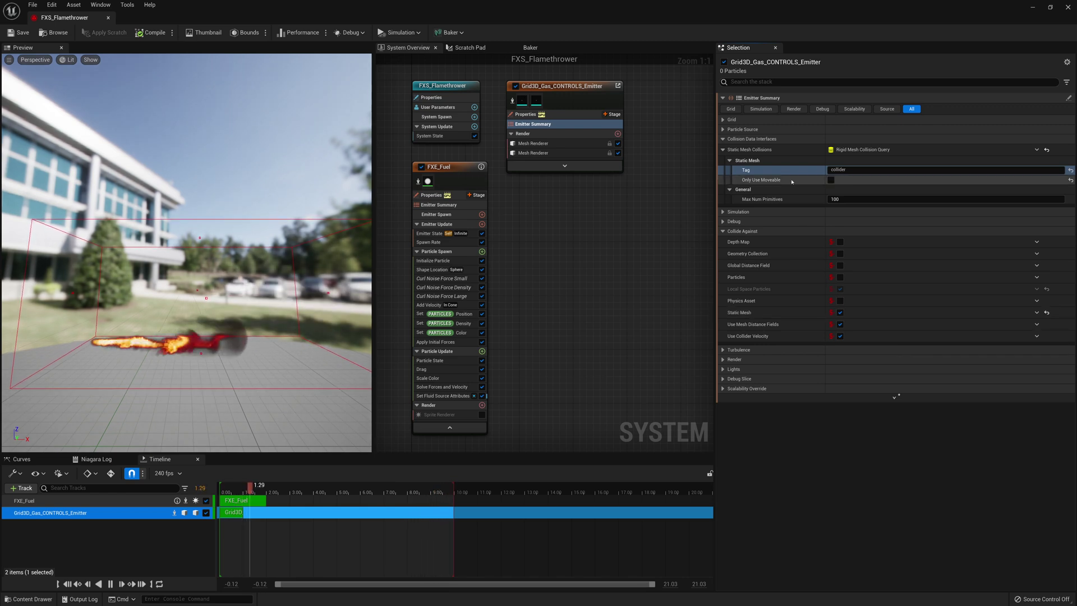
left_click(844, 169)
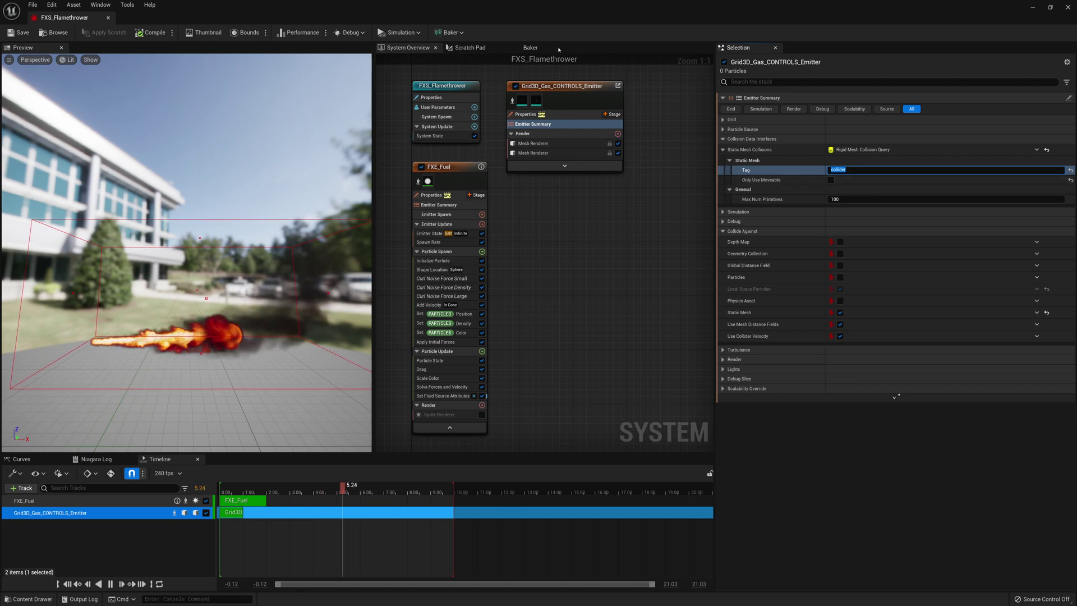
left_click(1031, 8)
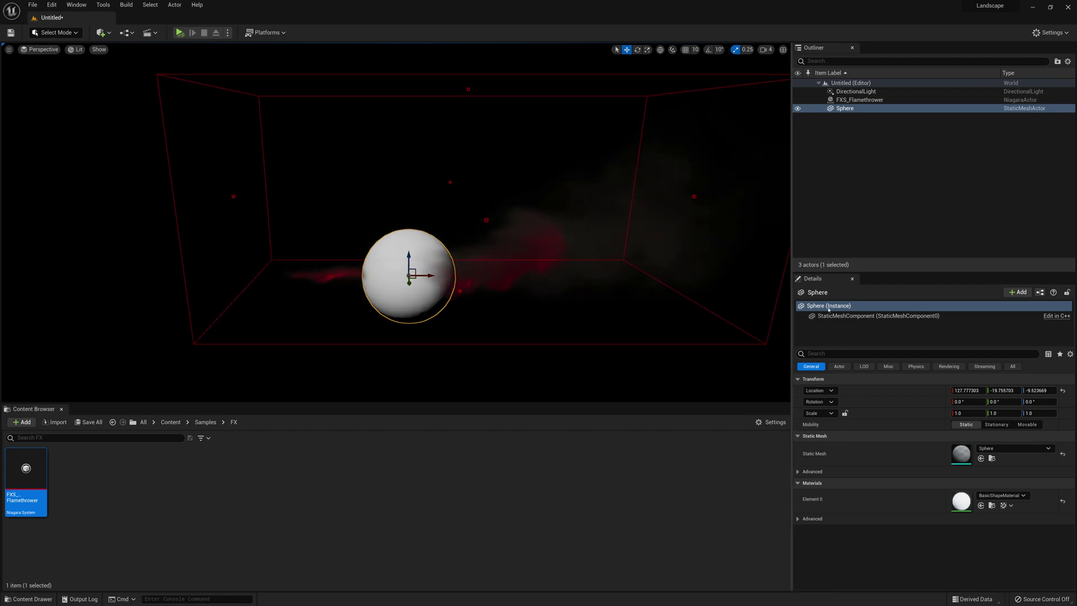
type("tag")
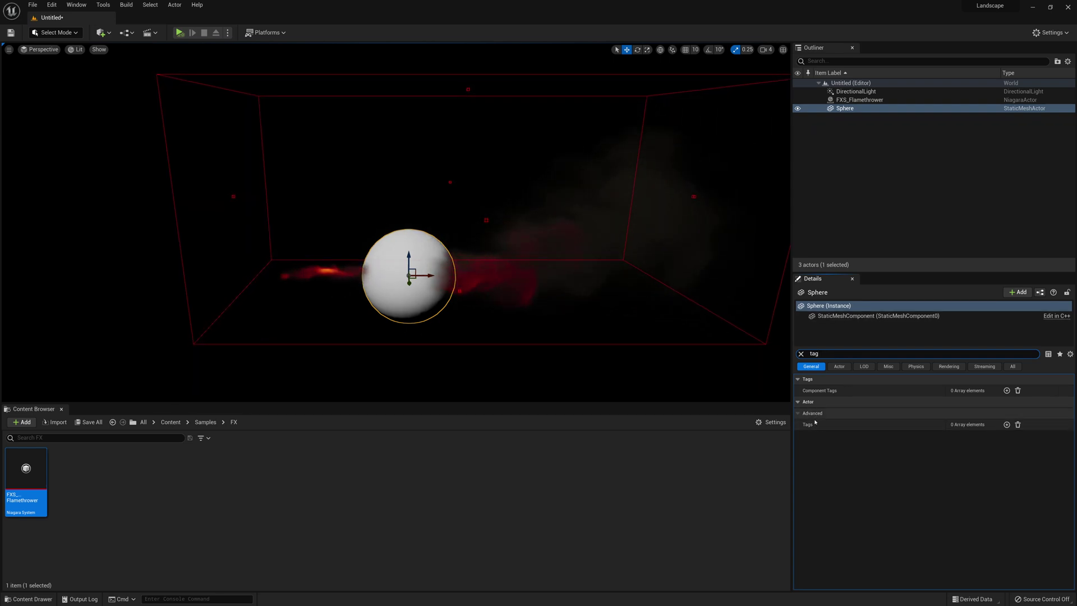
left_click(1005, 425)
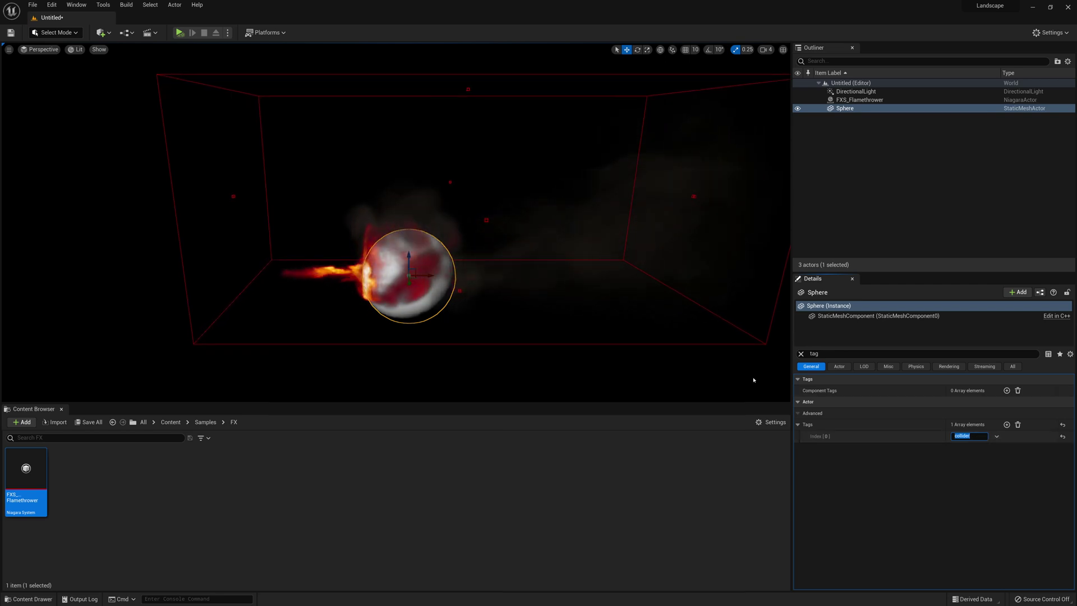
Inspect the flame hitting the sphere from several angles and move the sphere slightly farther from the flame source along X
left_click_drag(395, 294, 448, 298, "alt")
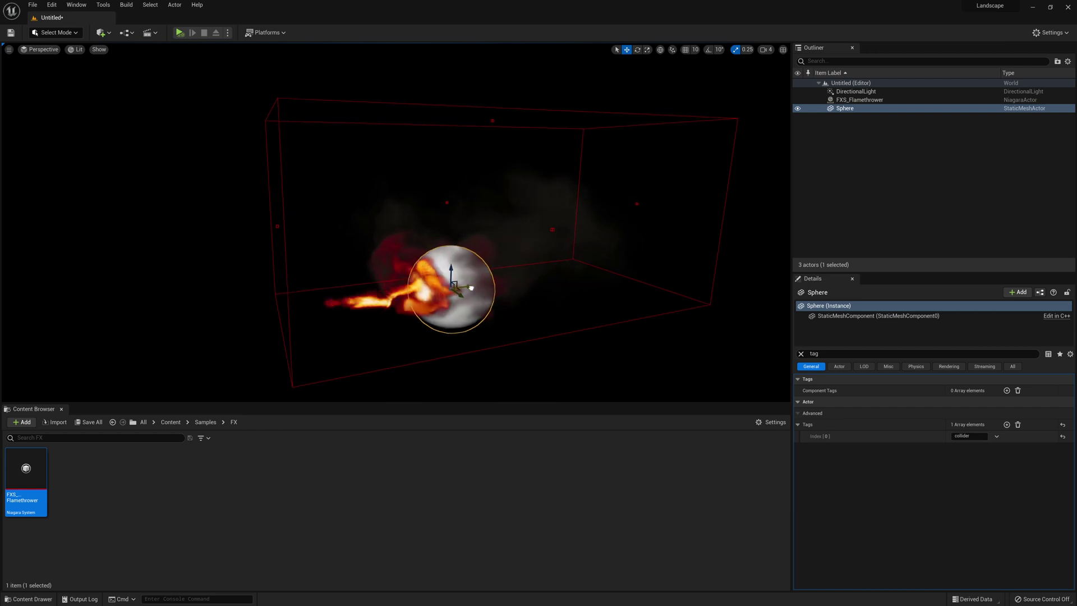
mouse_move(489, 286)
right_mouse_down()
mouse_move(566, 286)
mouse_move(487, 281)
right_mouse_up()
mouse_move(501, 260)
left_mouse_down()
mouse_move(523, 257)
mouse_move(500, 261)
left_mouse_up()
left_click_drag(426, 260, 549, 267)
right_click_drag(493, 264, 583, 261)
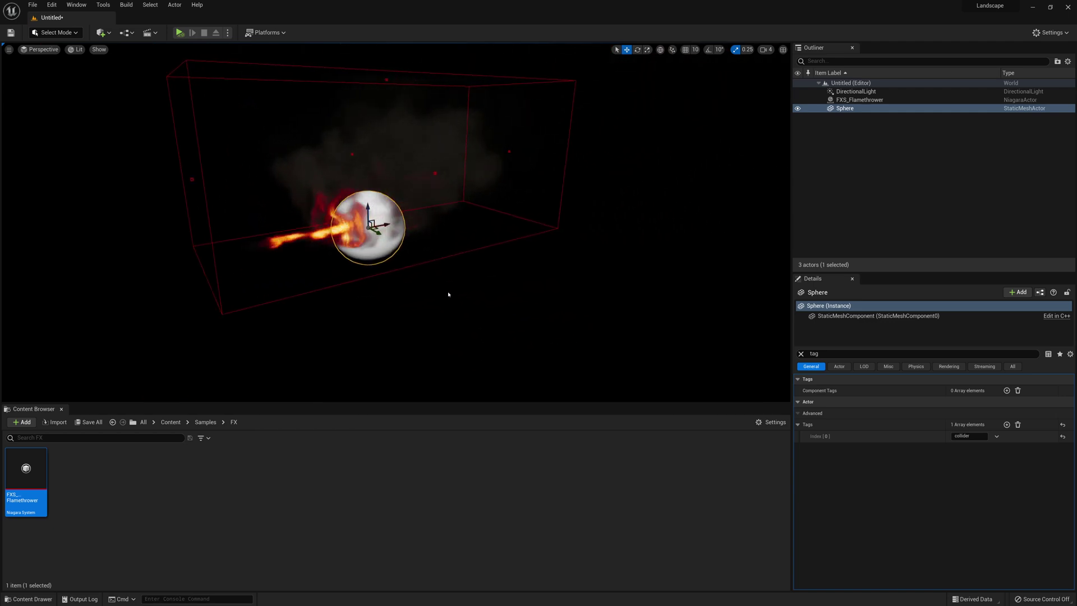
right_click_drag(464, 292, 373, 282)
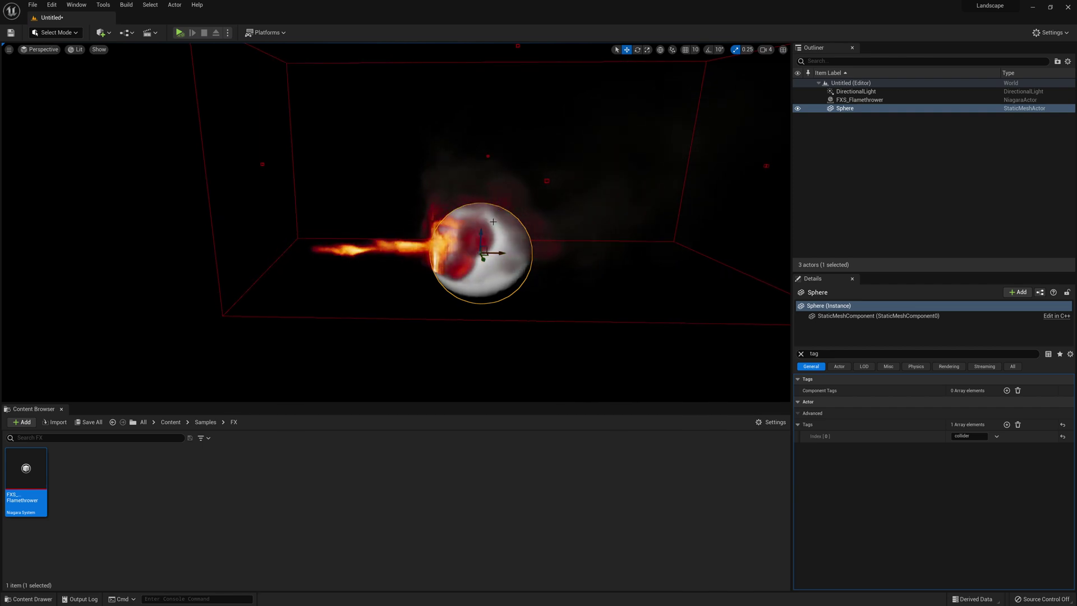
left_click_drag(502, 253, 546, 256)
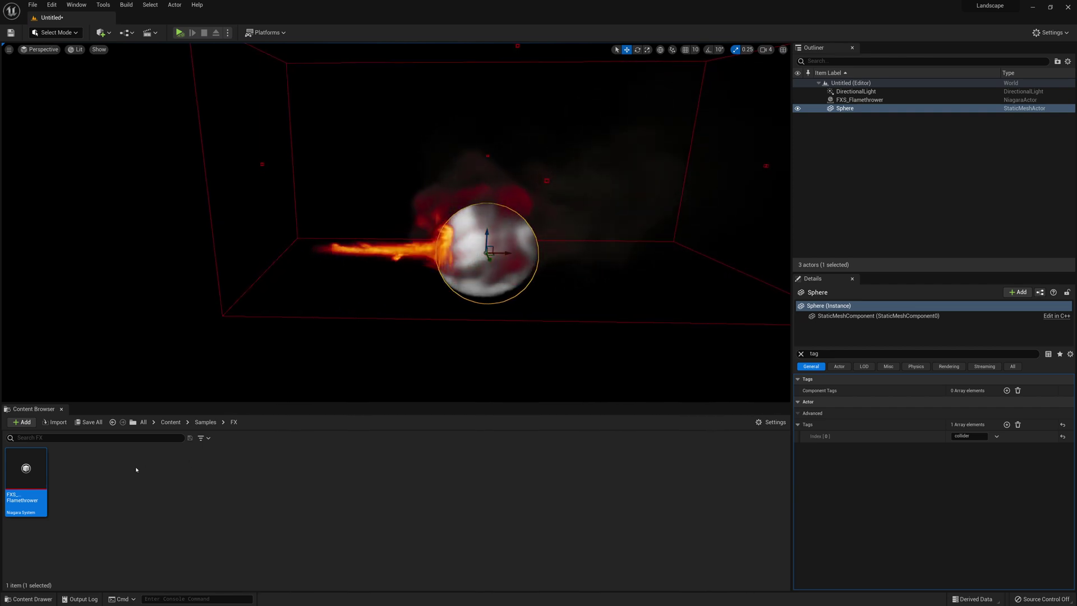
Open the FXS_Flamethrower system and set Lifetime Max to 0.75 in FXE_Fuel's Initialize Particle module
double_click(28, 477)
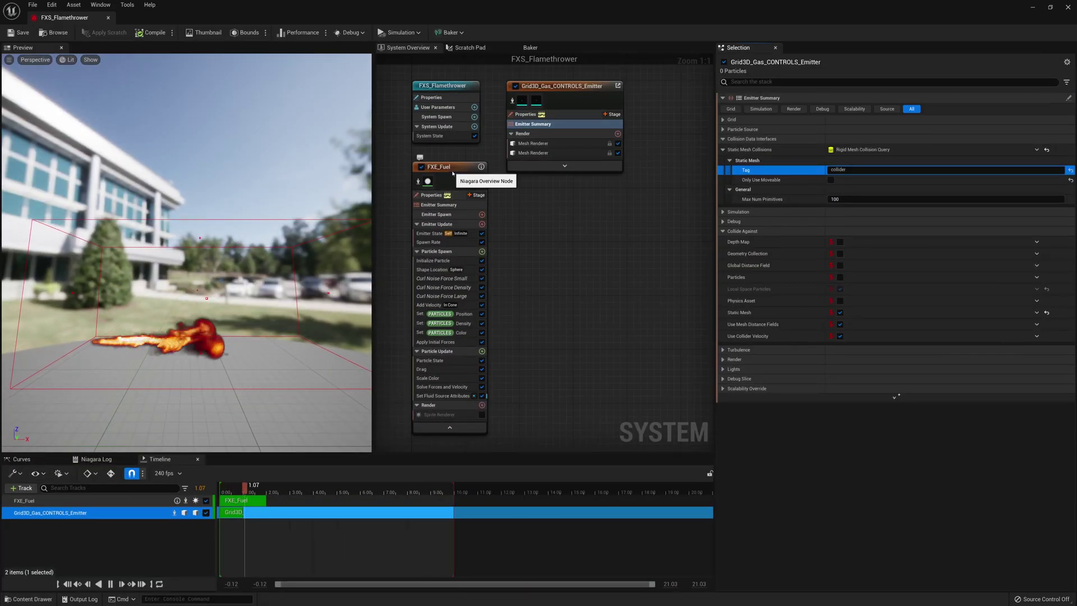
left_click(464, 215)
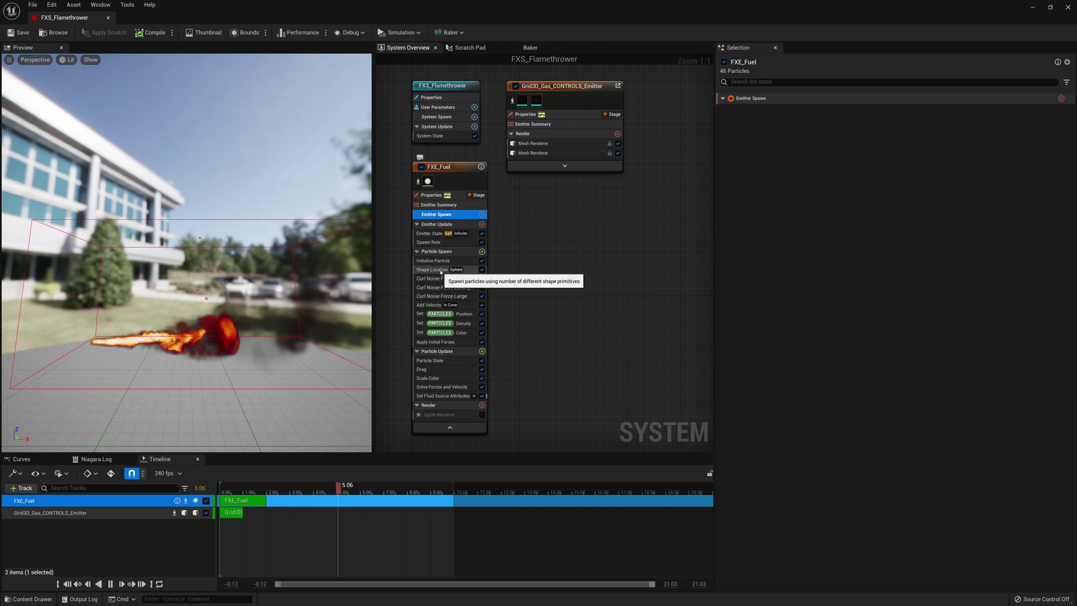
left_click(434, 260)
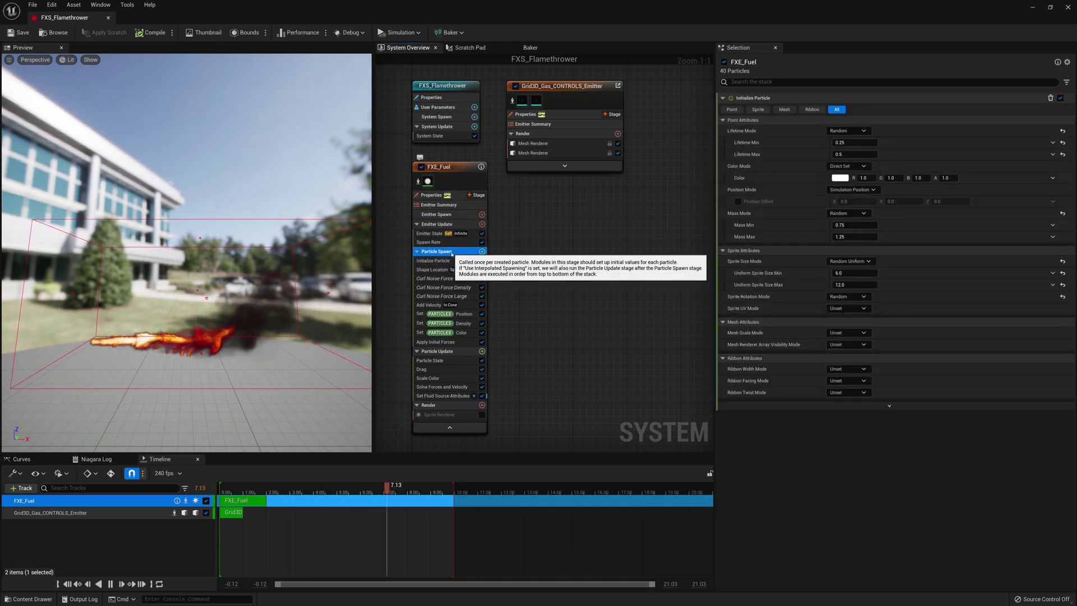
left_click(452, 254)
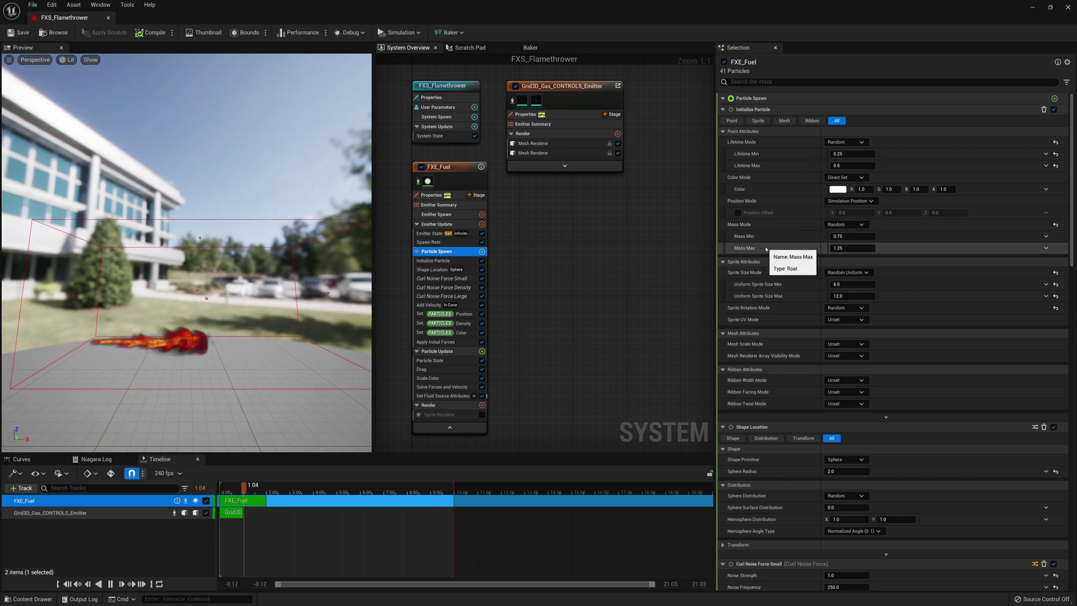
left_click(459, 261)
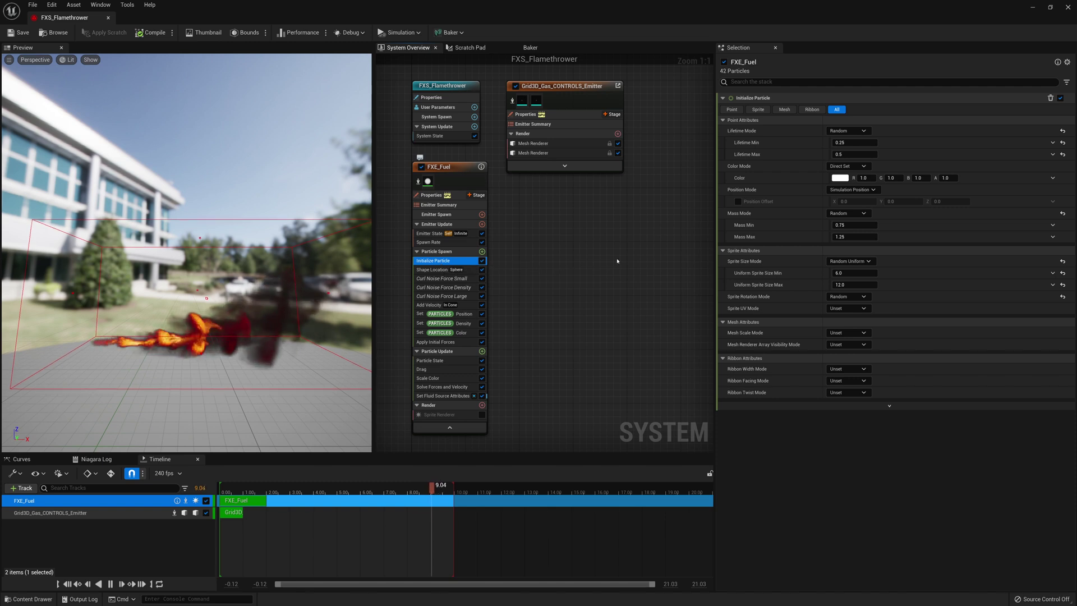
left_click(857, 155)
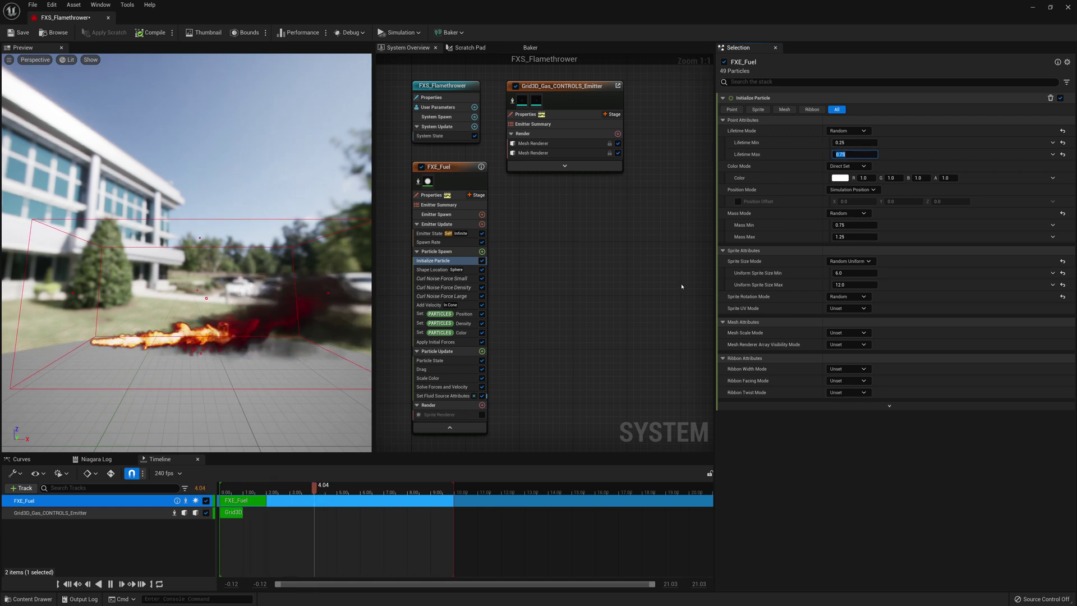
Set the Spawn Rate of the FXE_Fuel emitter to 50
left_click(432, 242)
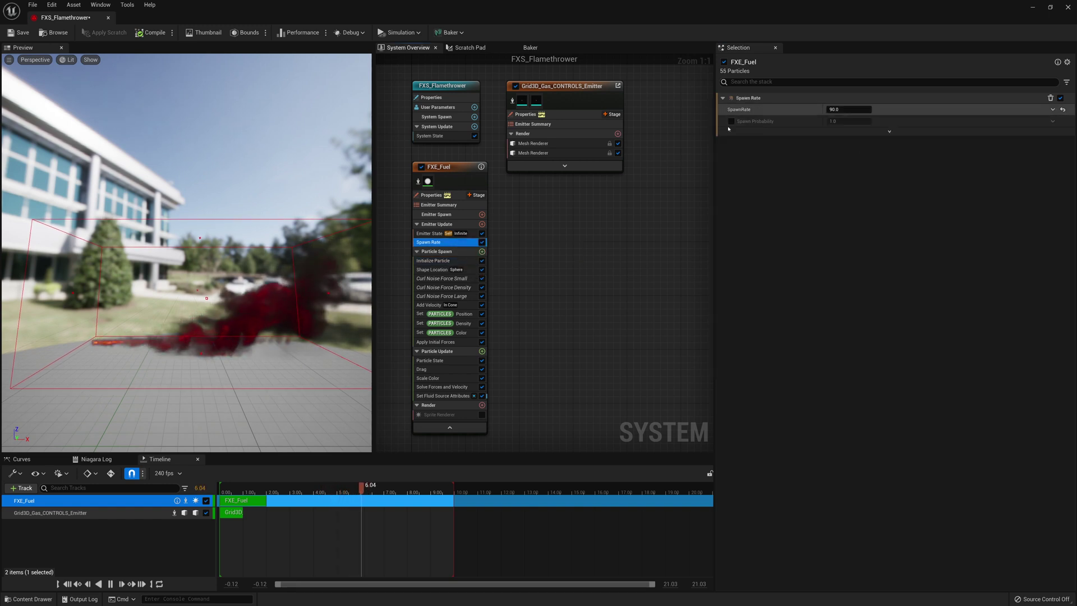
left_click(846, 110)
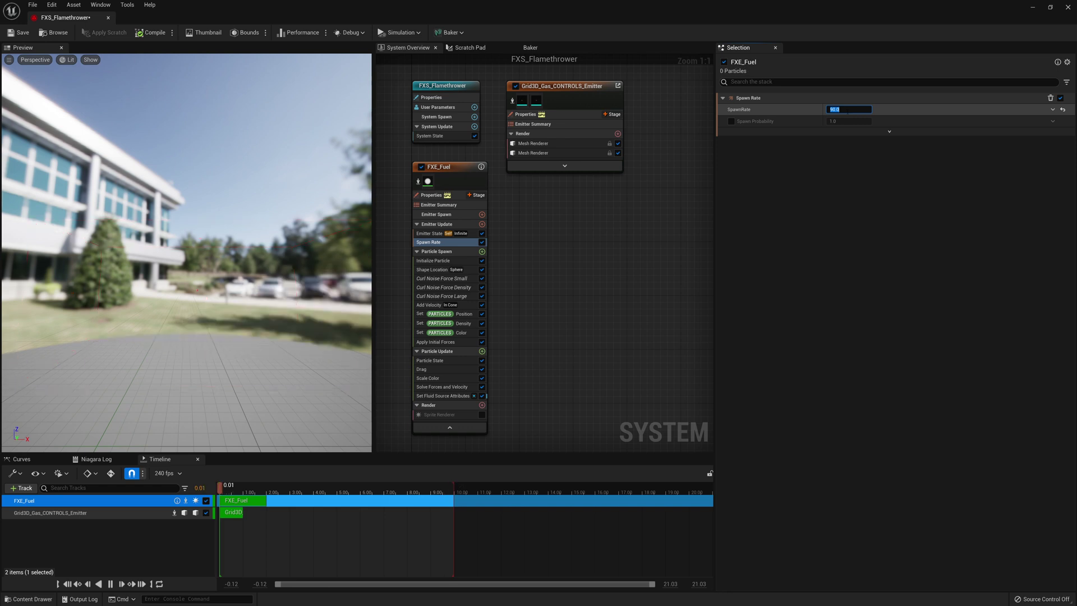
type("50")
key("Return")
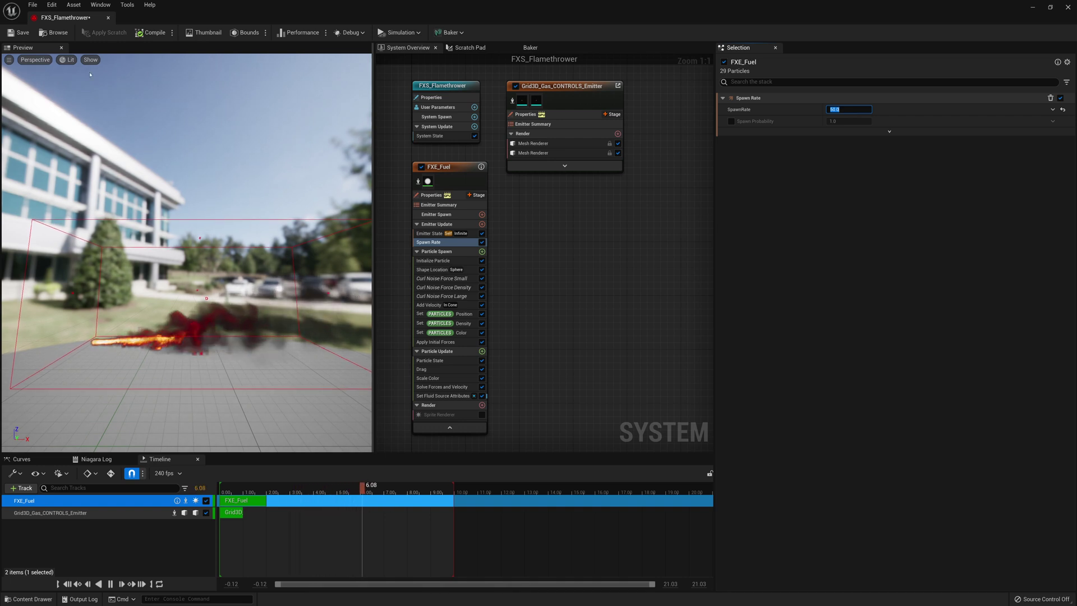
Save the flamethrower system and move the sphere slightly closer to the flame source along X in the level
left_click(20, 32)
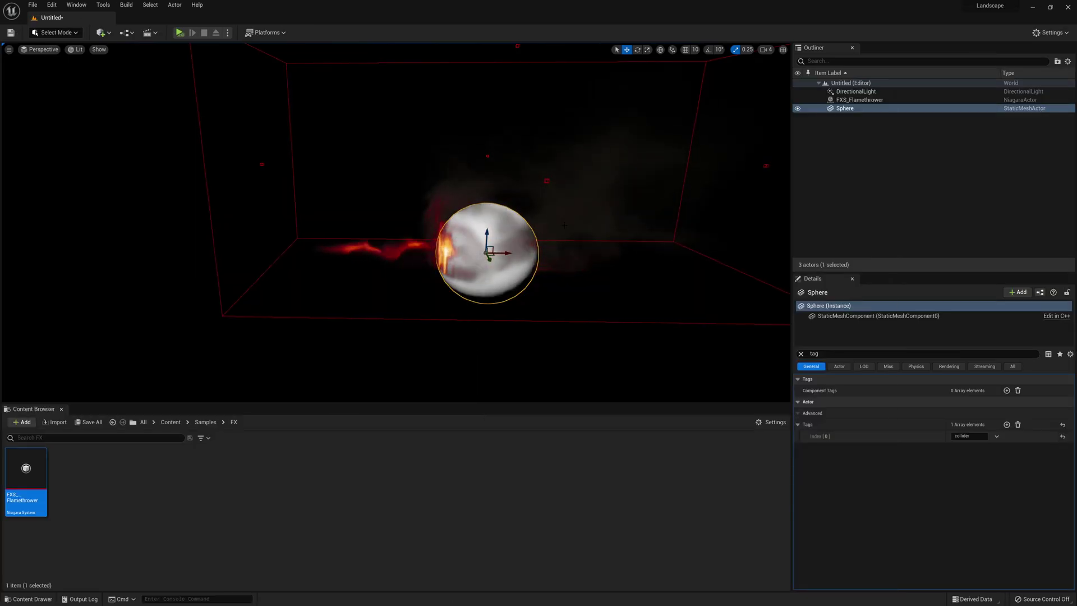
mouse_move(505, 254)
left_mouse_down()
mouse_move(578, 254)
mouse_move(465, 255)
mouse_move(541, 255)
mouse_move(485, 253)
left_mouse_up()
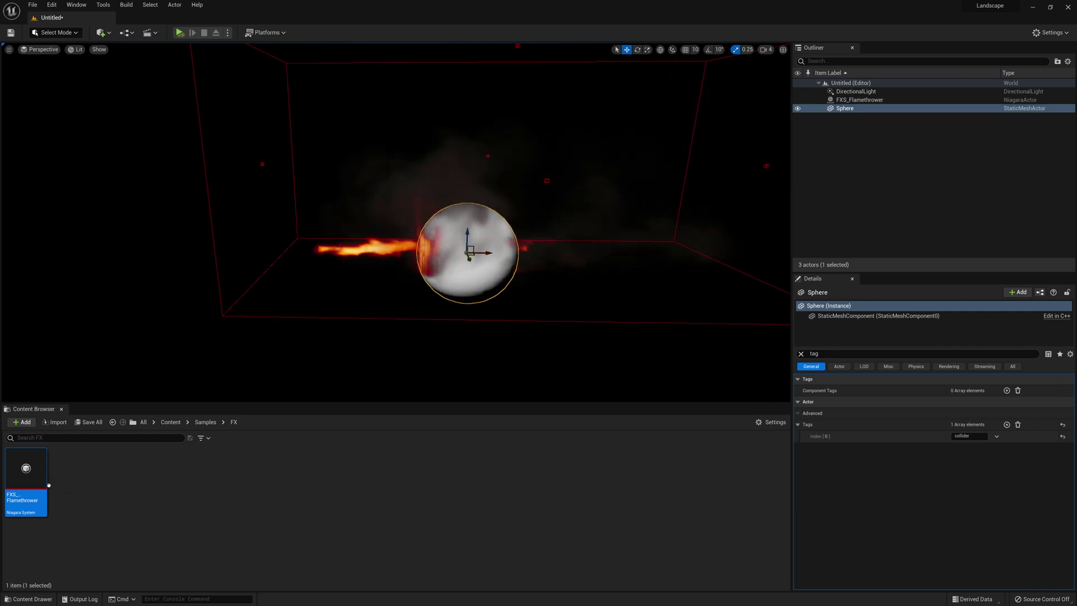
Check Resolution Max Axis in the Grid settings of Grid3D_Gas_CONTROLS_Emitter's summary in FXS_Flamethrower, and save the system
double_click(23, 474)
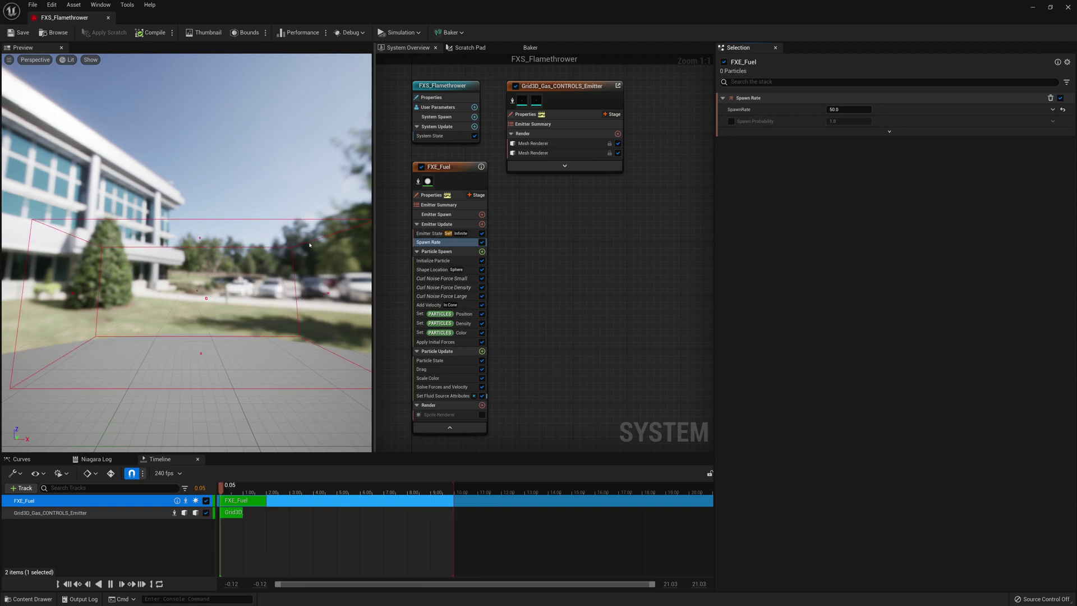
left_click(585, 85)
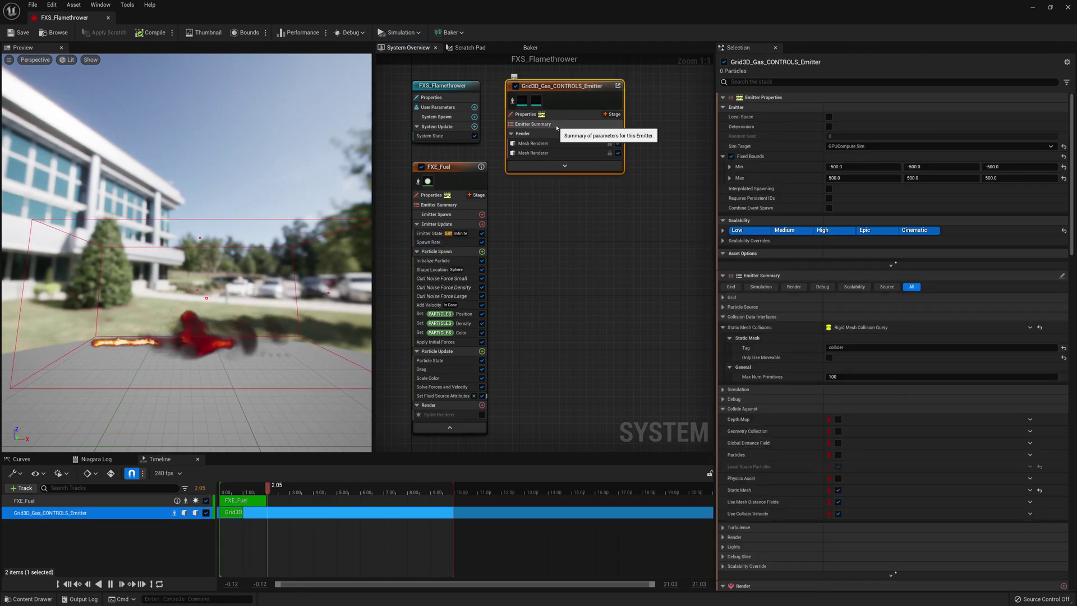
left_click(566, 126)
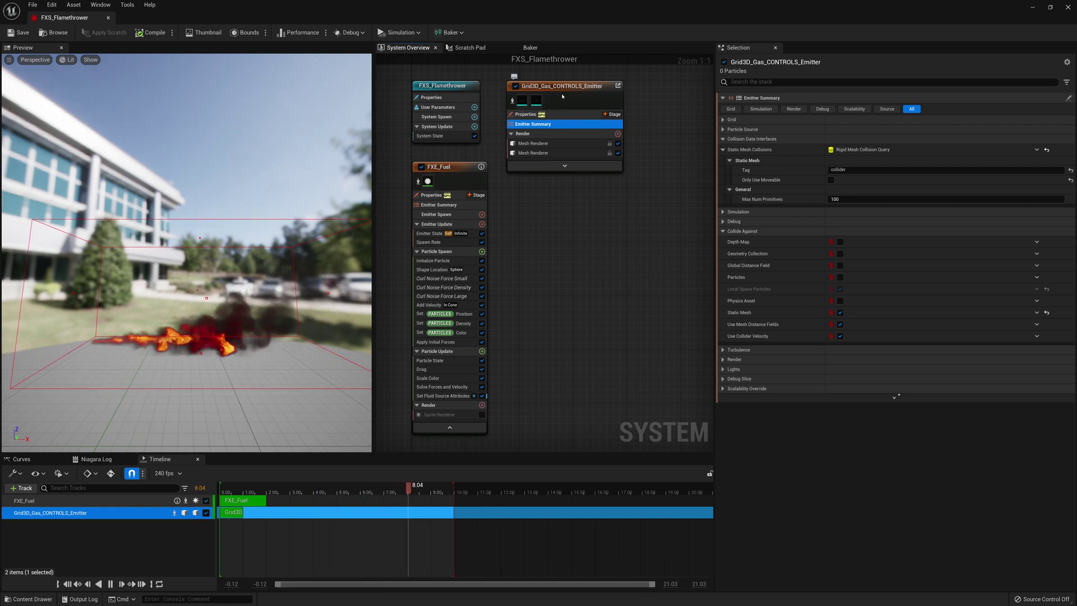
left_click(729, 120)
left_click(849, 177)
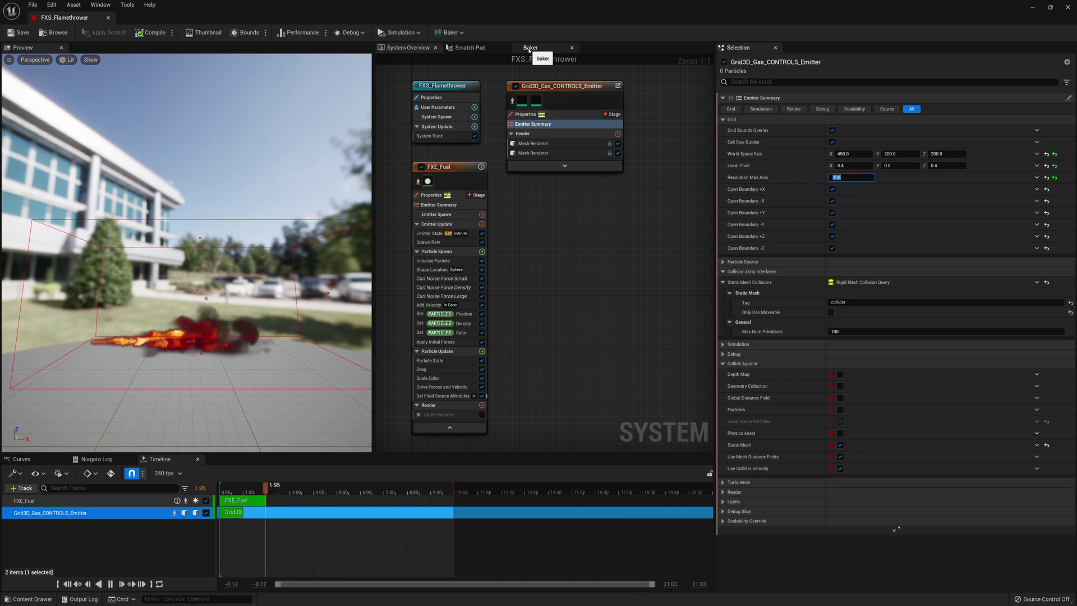
key("ctrl+s")
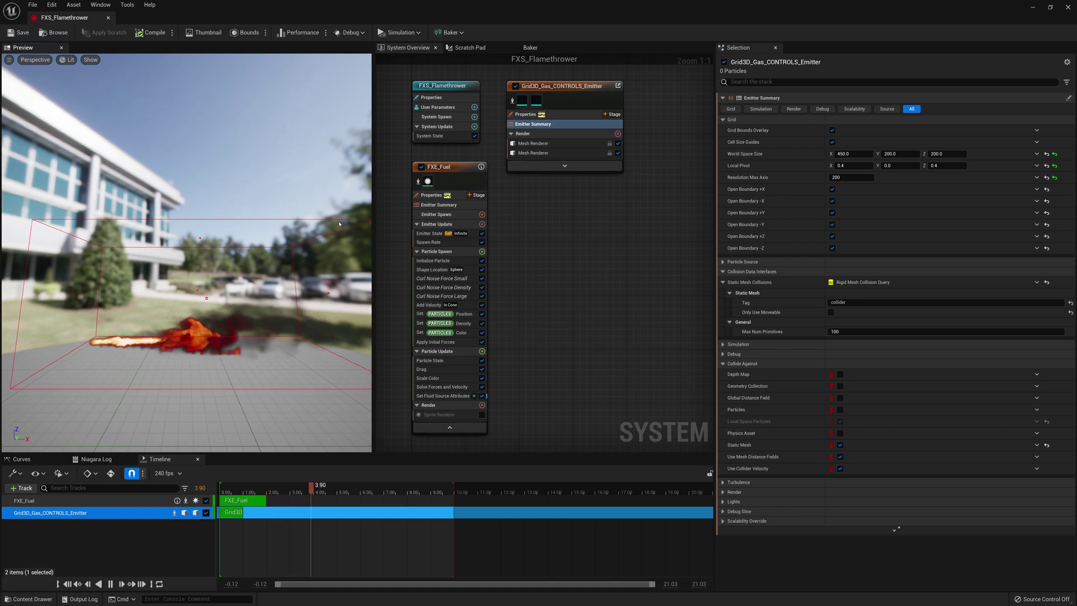
Switch to the UE5 Niagara Flamethrower PDF in the browser and review its pages on grid size and temperature/color adjustment
key("alt+Tab")
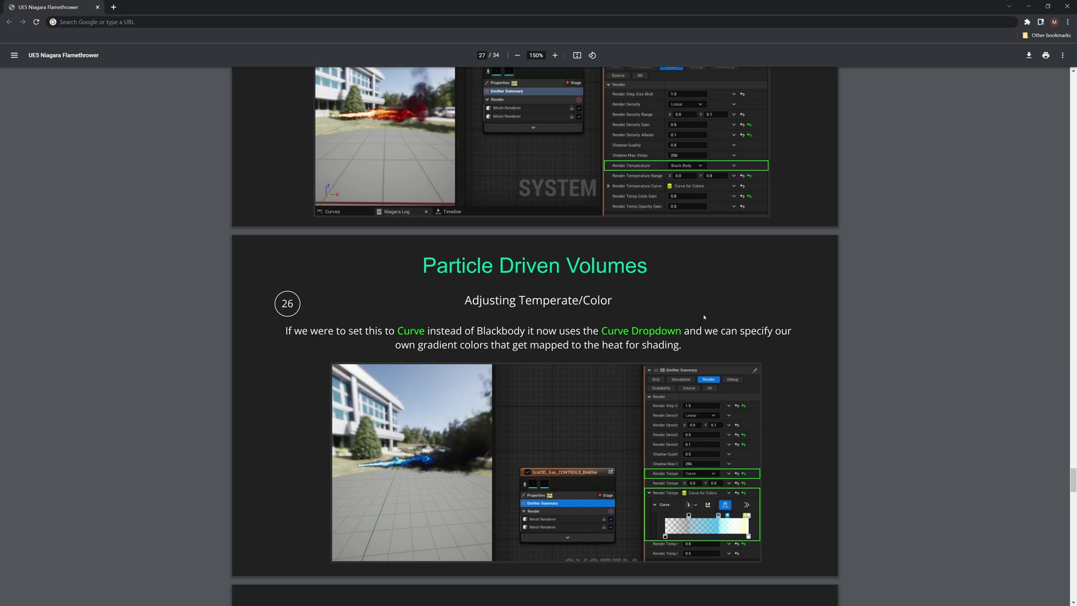
scroll(704, 317, "up", 5)
scroll(735, 317, "up", 9)
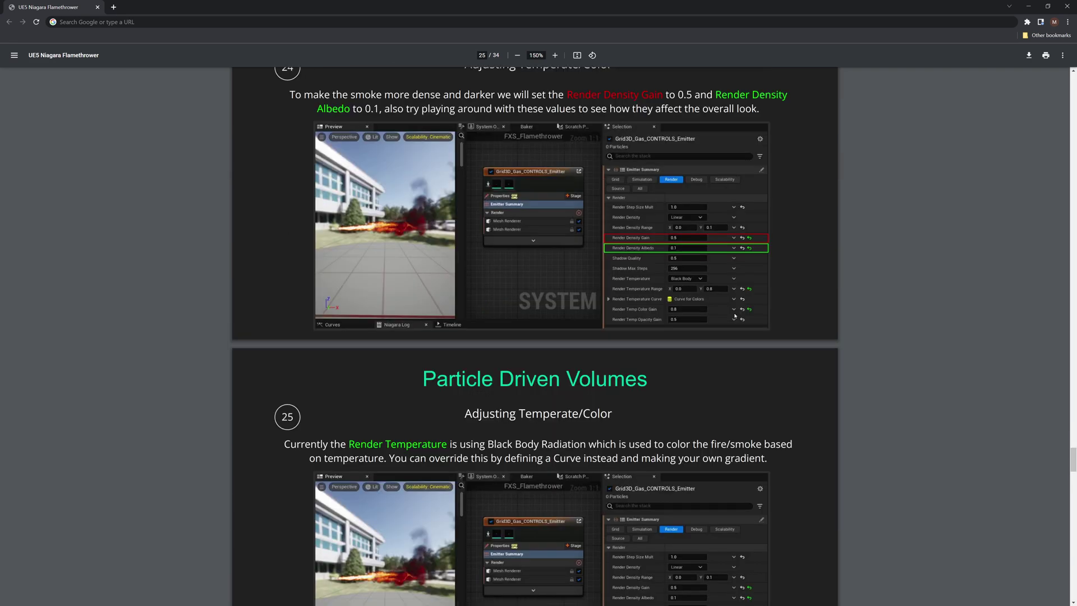
scroll(735, 316, "up", 7)
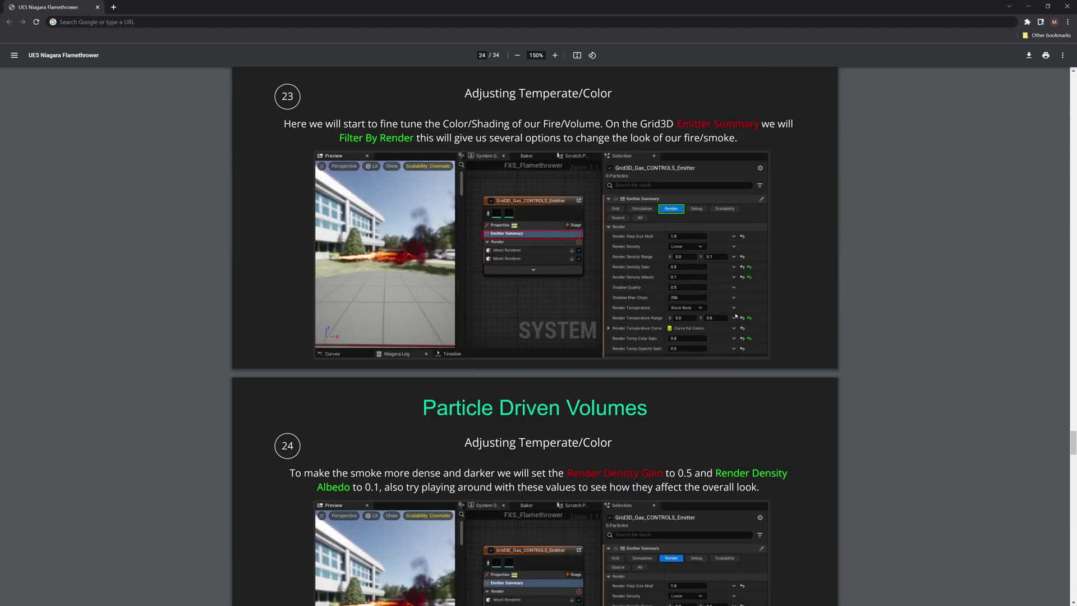
scroll(736, 313, "up", 3)
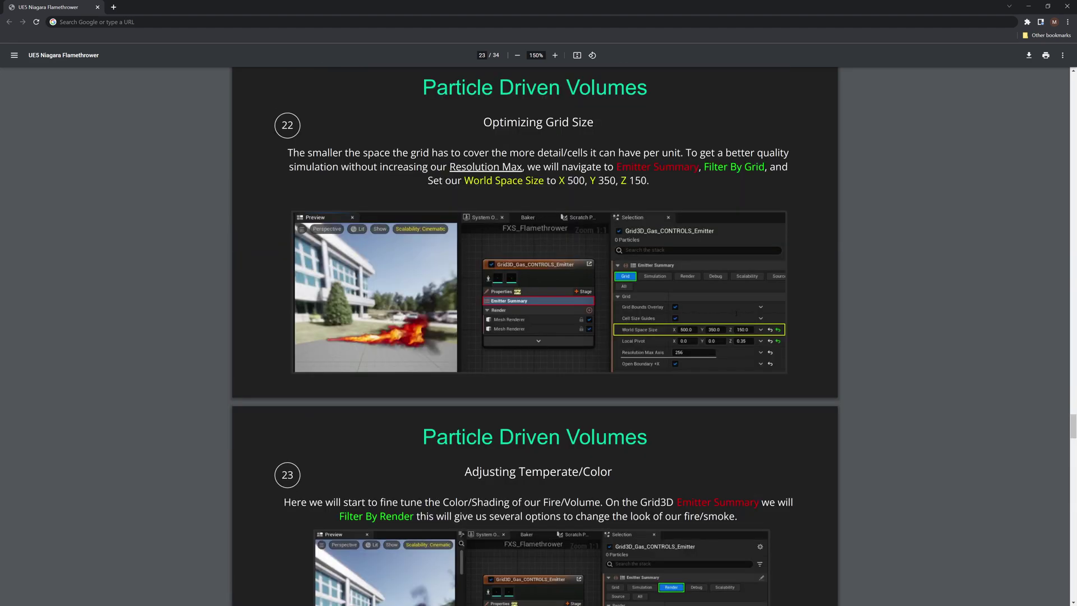
scroll(735, 314, "down", 10)
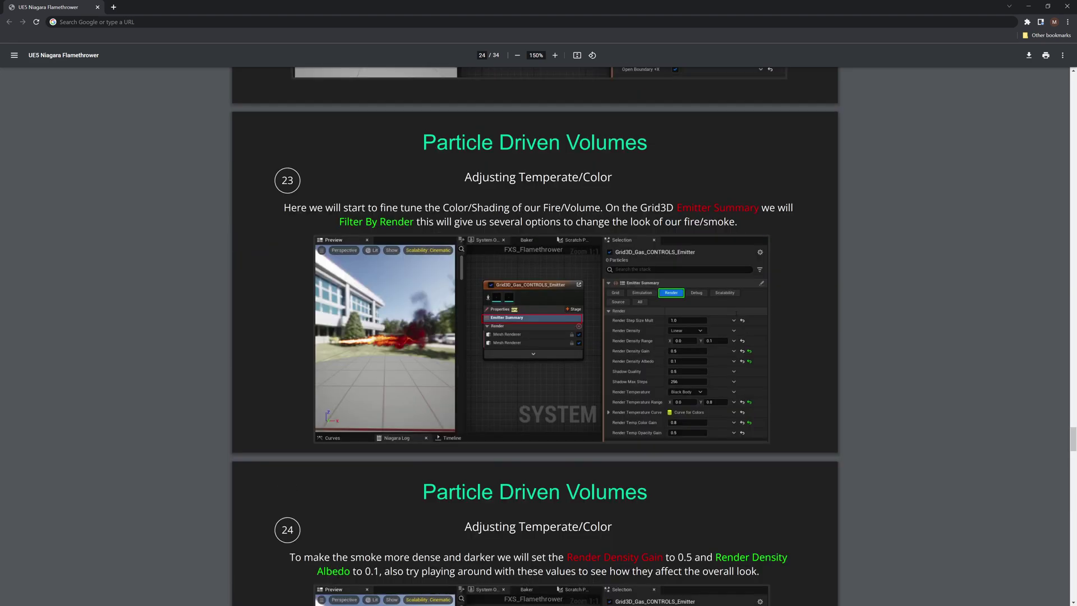
scroll(735, 318, "down", 9)
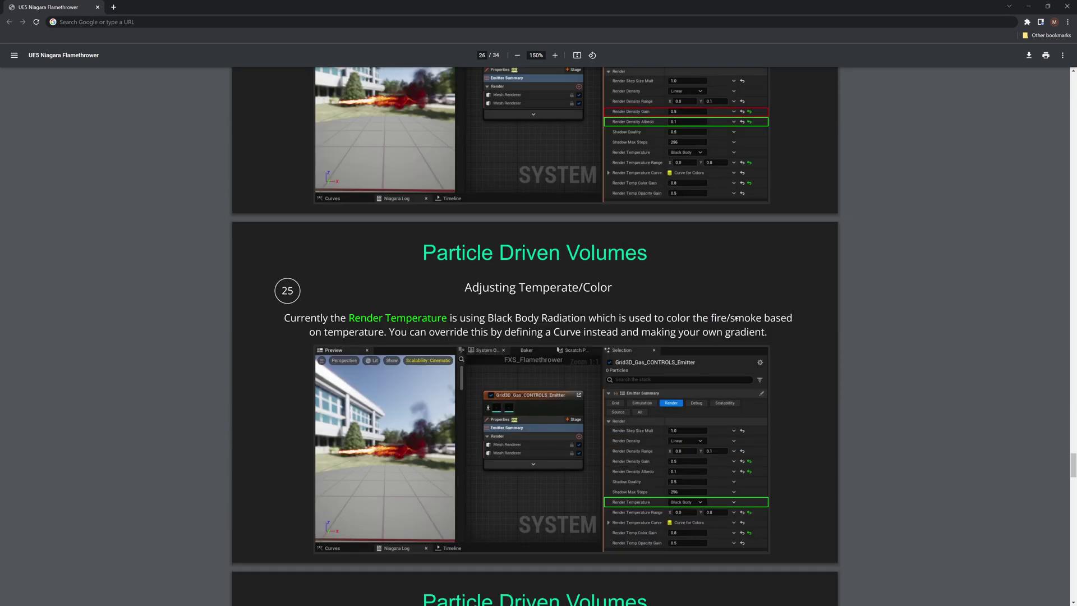
scroll(736, 317, "down", 9)
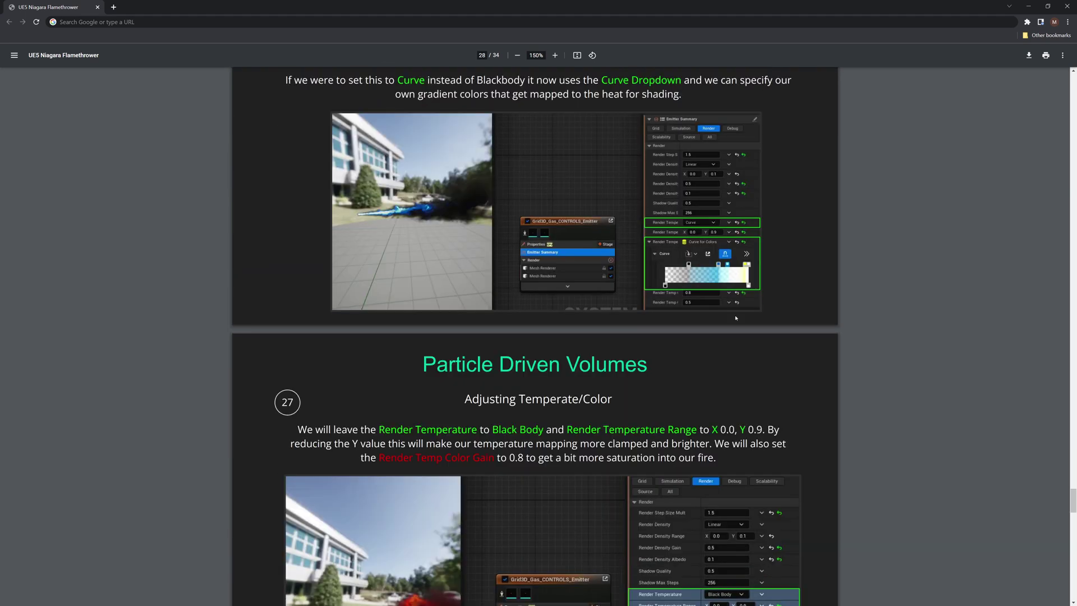